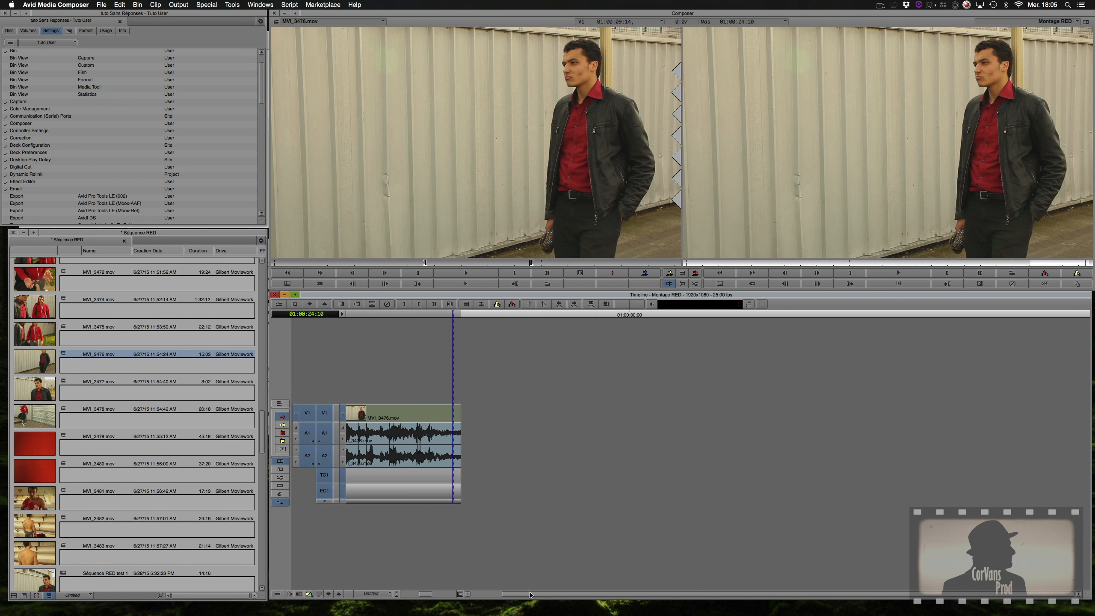
- Open Trim mode at the cut between the first clip and MVI_3481.mov, and return to source/record mode
drag(530, 595, 517, 594)
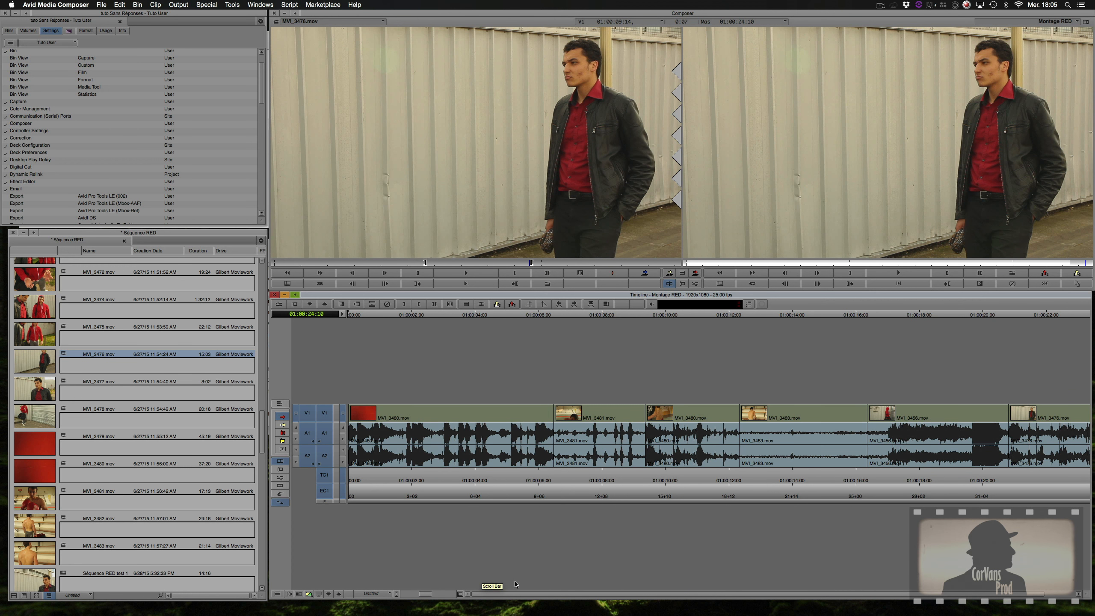
scroll(607, 542, right, 2)
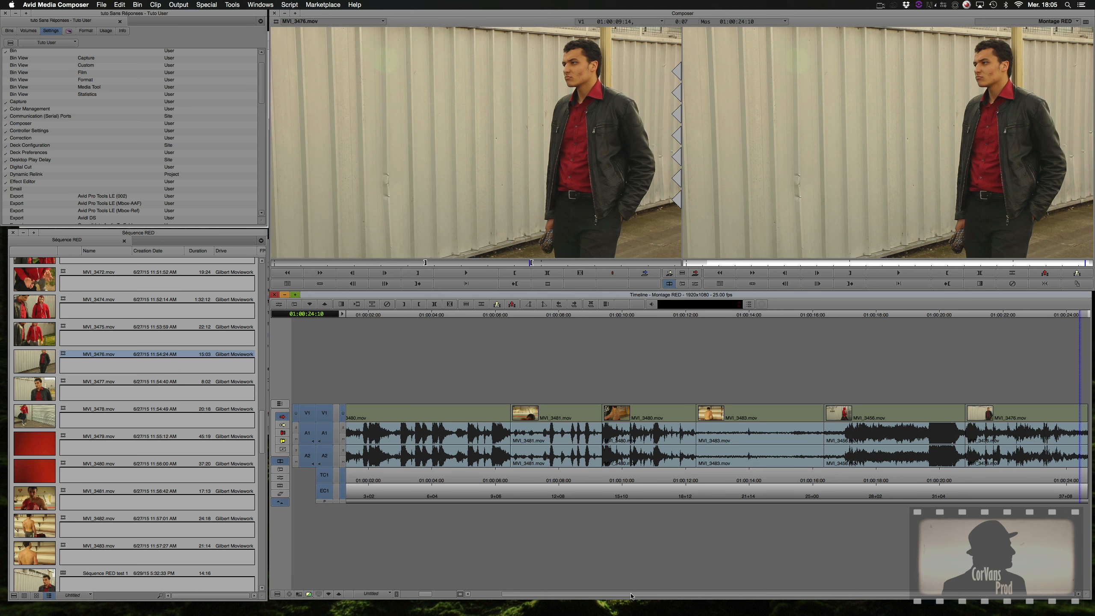
drag(635, 594, 602, 593)
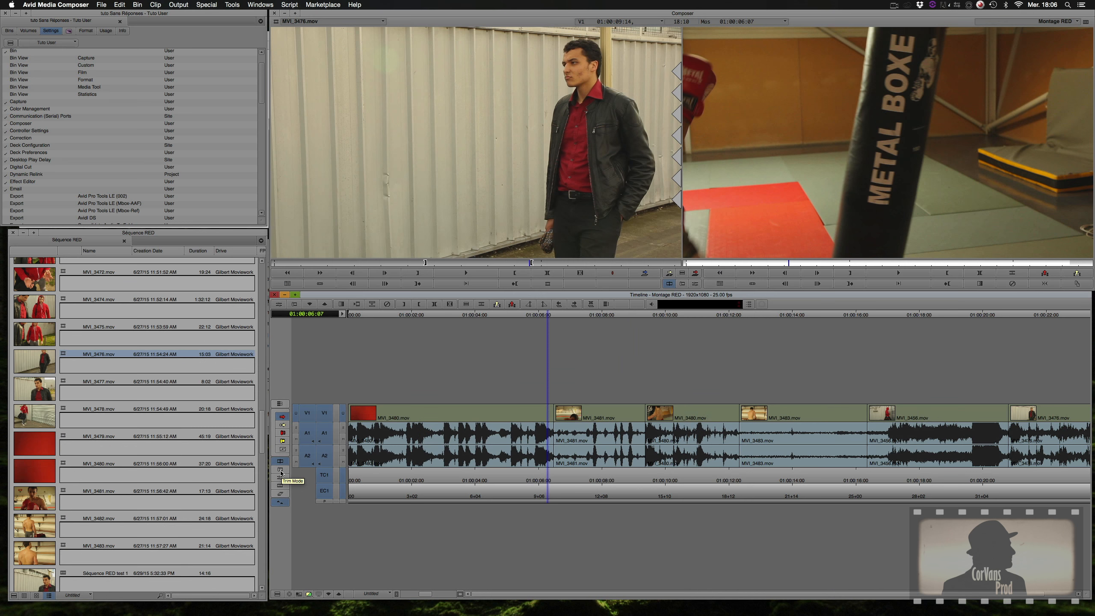
click(281, 473)
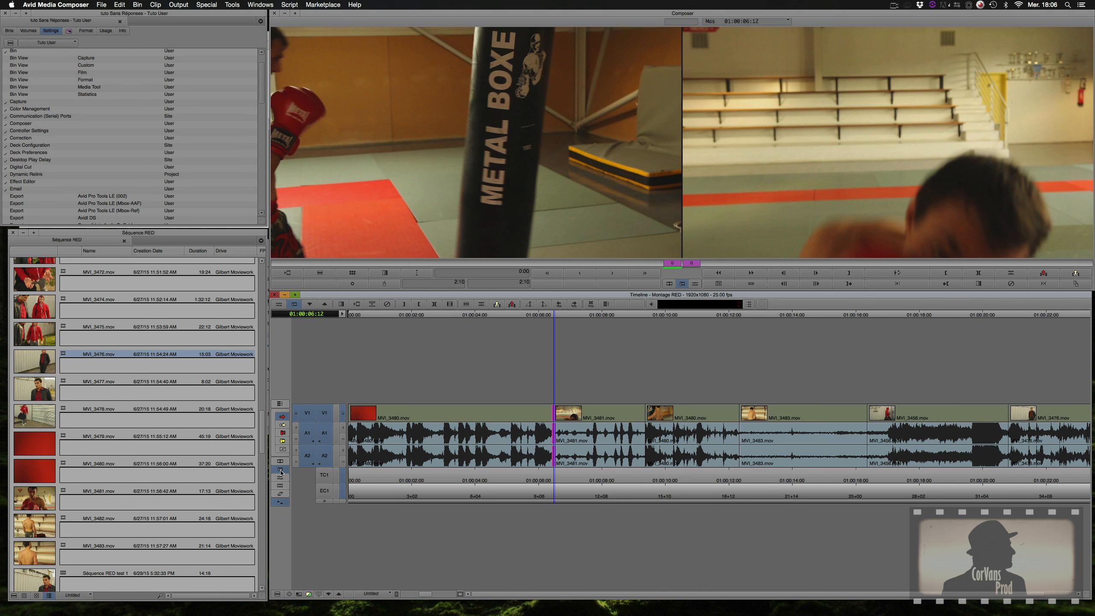
click(281, 471)
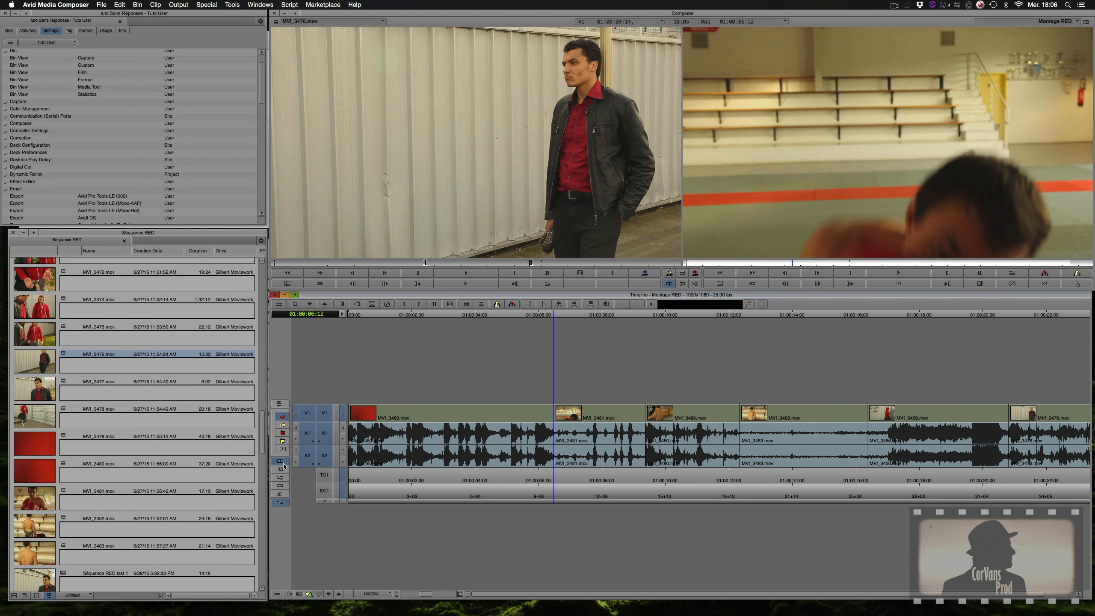
- Play and scrub the sequence across the cut into MVI_3481.mov to review its timing
click(546, 315)
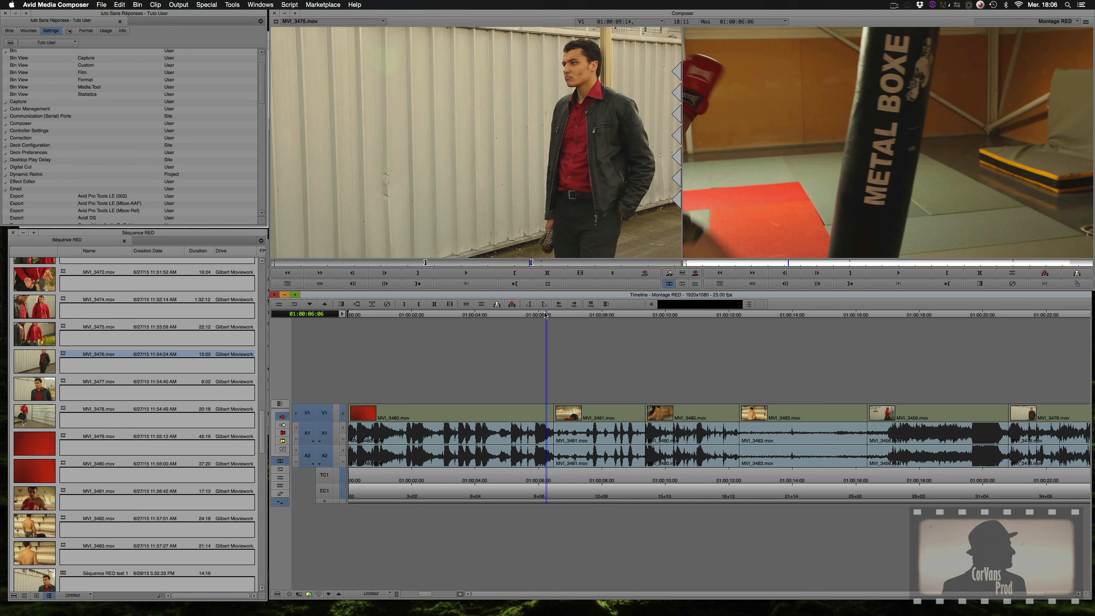
mouse_move(545, 315)
mouse_down()
mouse_move(521, 317)
mouse_move(560, 319)
mouse_move(548, 324)
mouse_up()
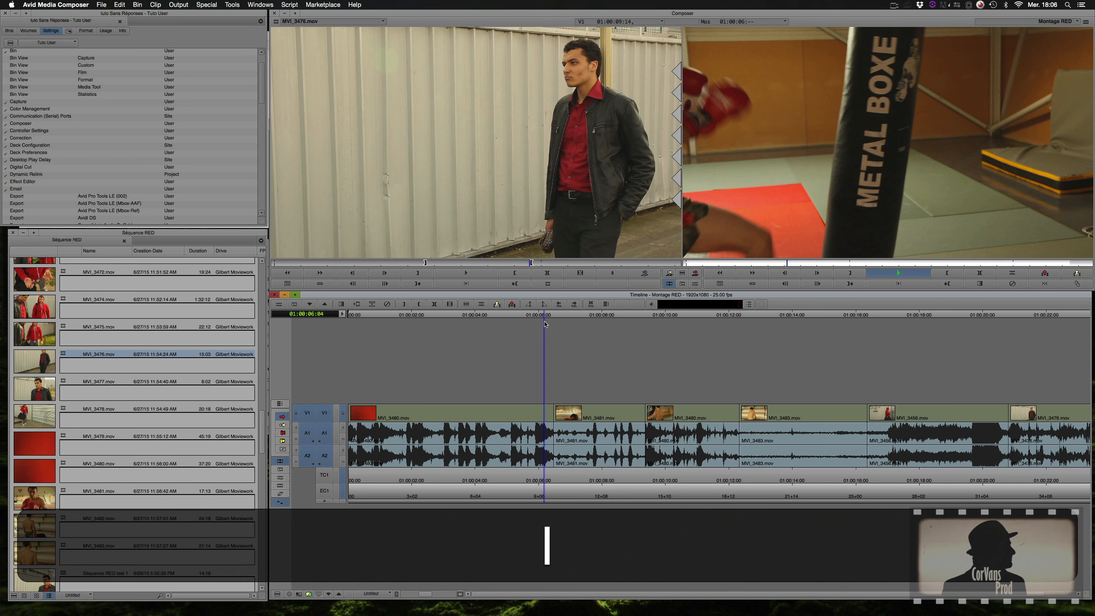
key(space)
key(k)
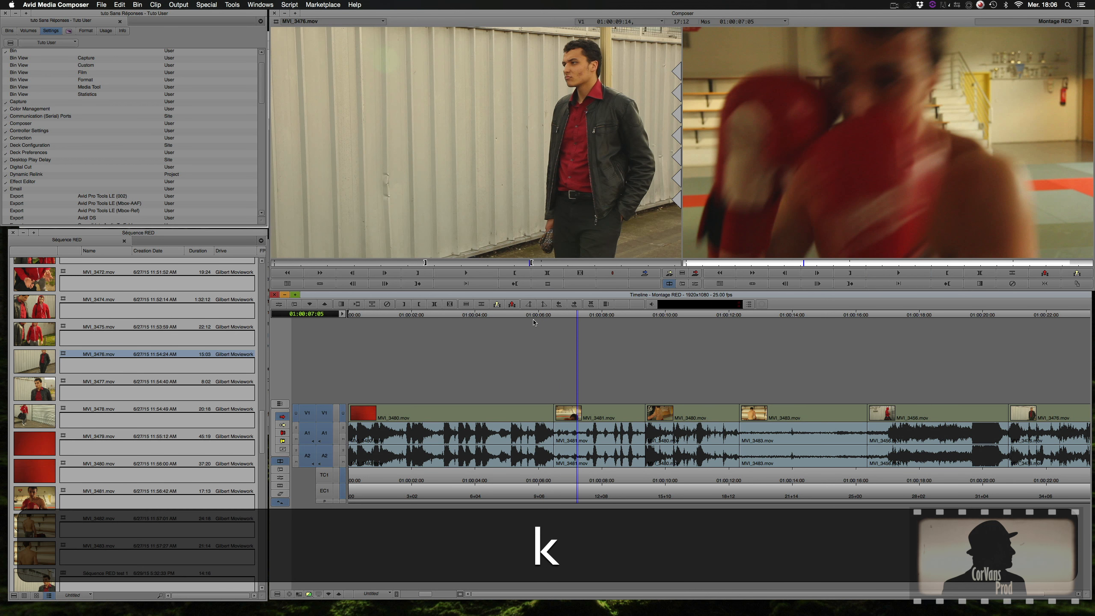
click(536, 316)
key(l)
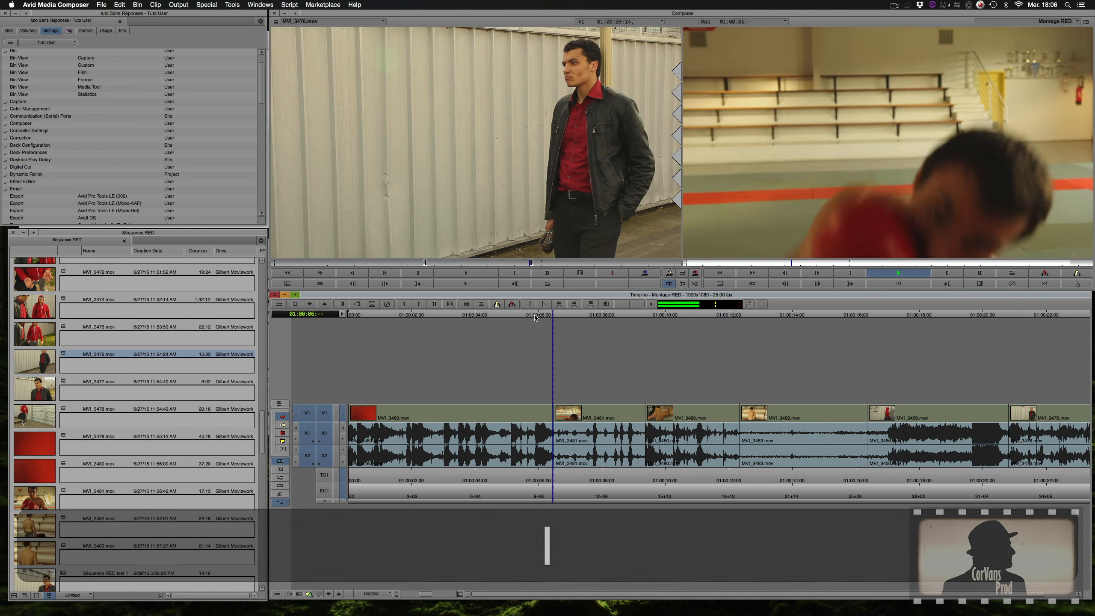
key(k)
click(529, 316)
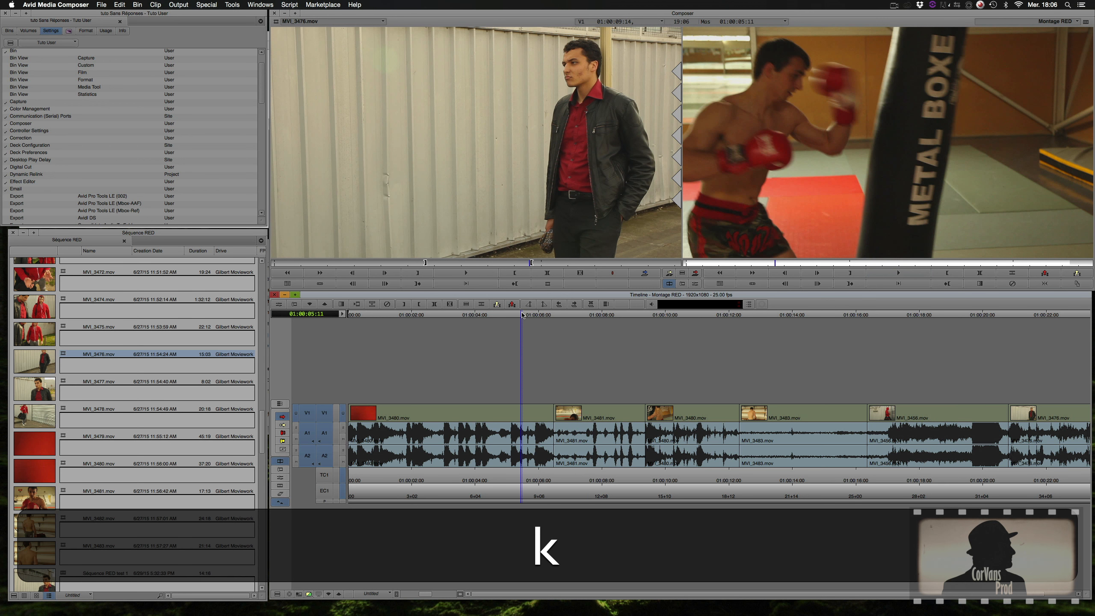
key(l)
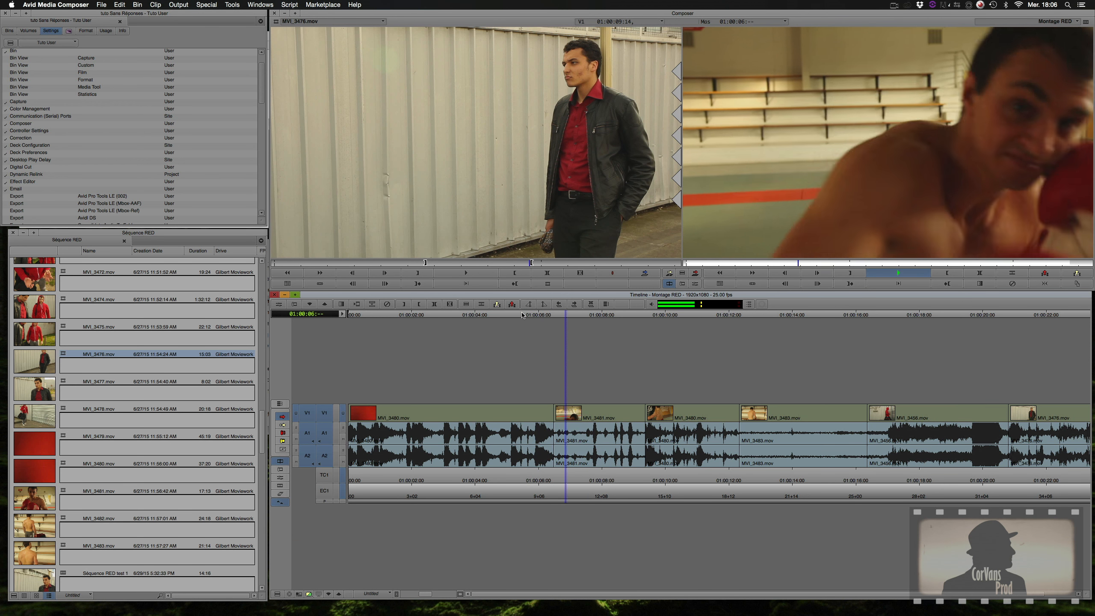
key(k)
drag(548, 313, 555, 317)
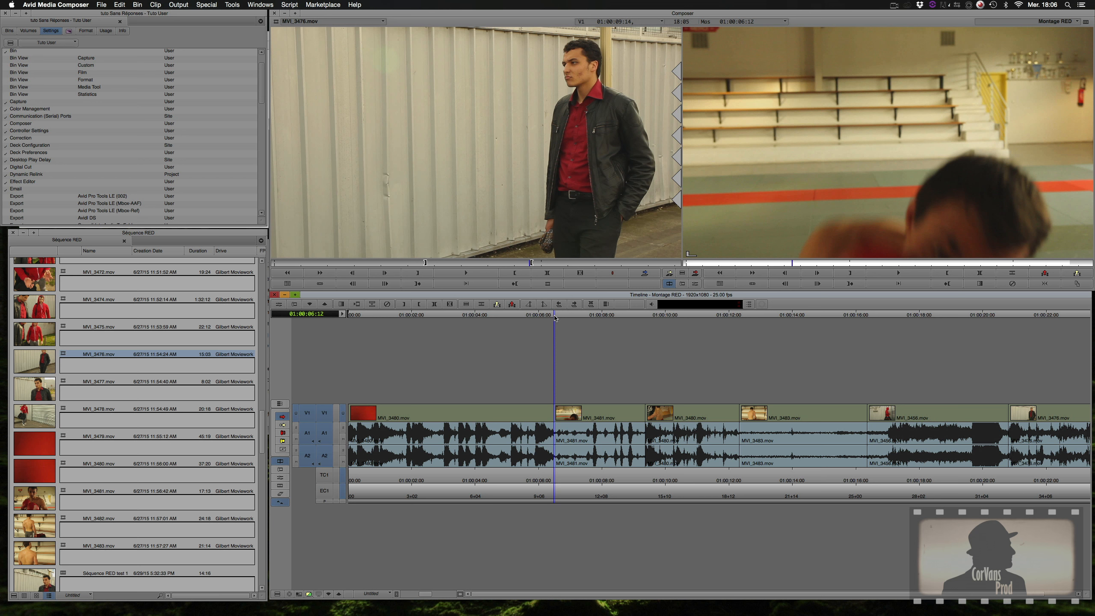
- Enable the Extract/Splice-In segment tool and park the playhead on the cut into MVI_3481.mov, at 01:00:06:12
click(283, 424)
mouse_move(546, 315)
mouse_down()
mouse_move(515, 316)
mouse_move(636, 316)
mouse_move(554, 324)
mouse_up()
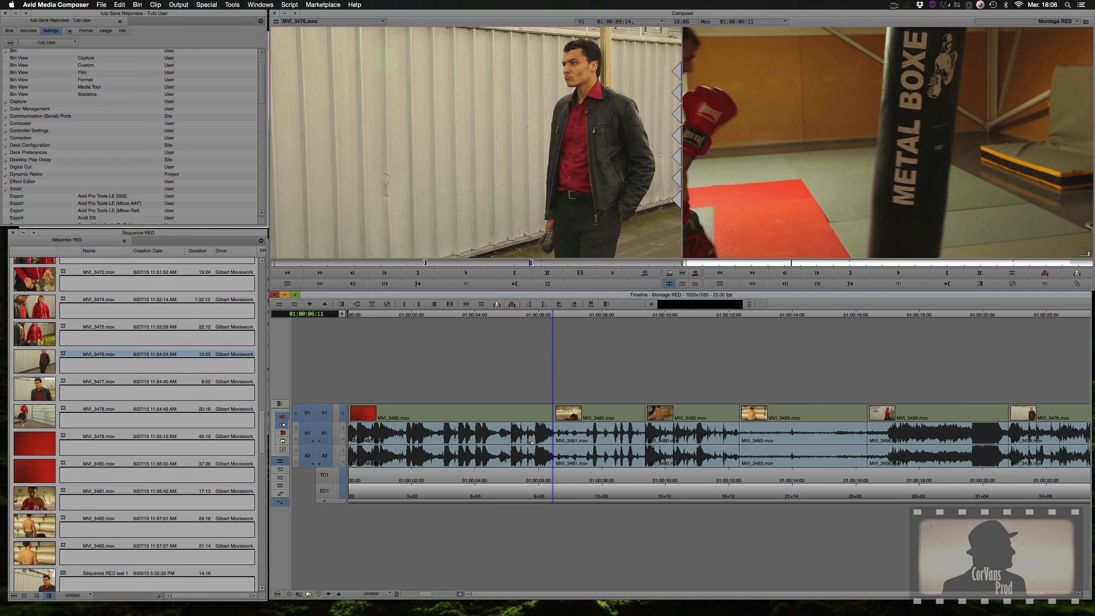
drag(545, 495, 523, 478)
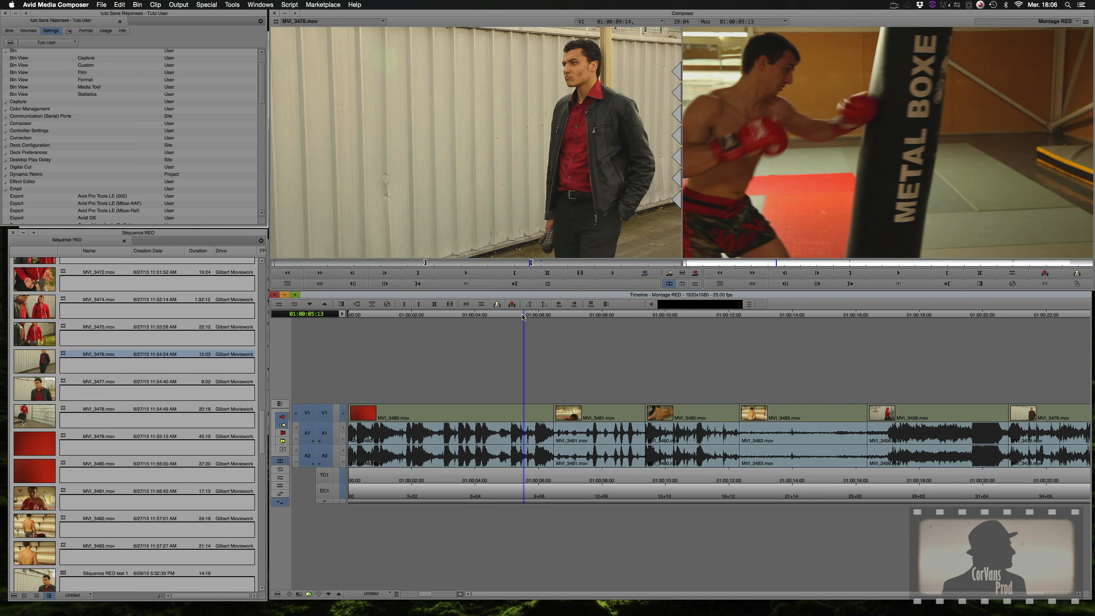
key(s)
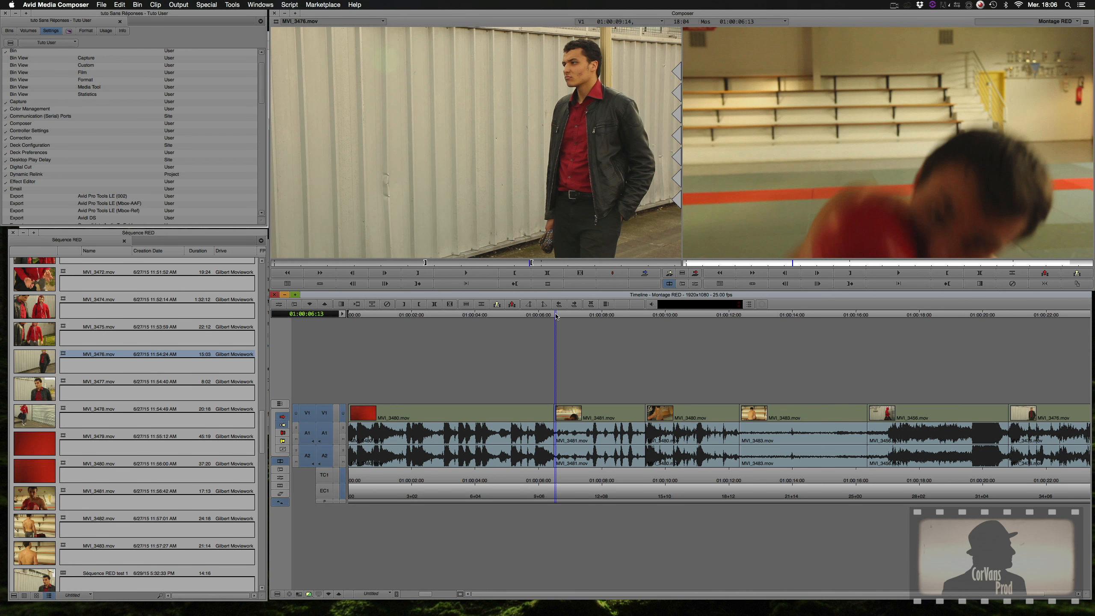
drag(525, 317, 549, 332)
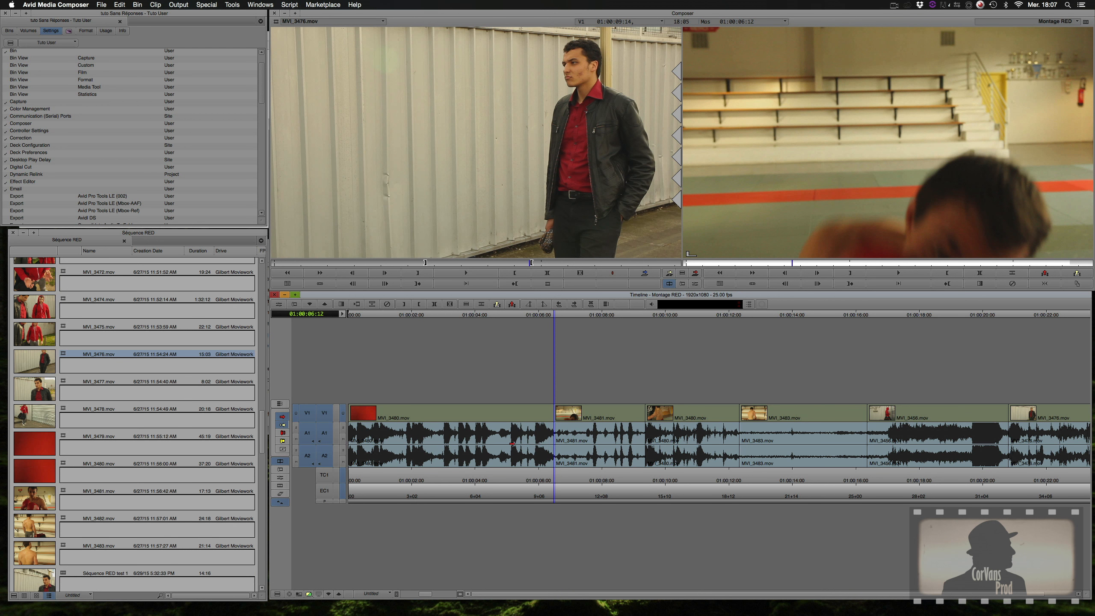
- Trim both sides of the cut into MVI_3481.mov 3 frames earlier in Trim mode and play the sequence across it
click(281, 471)
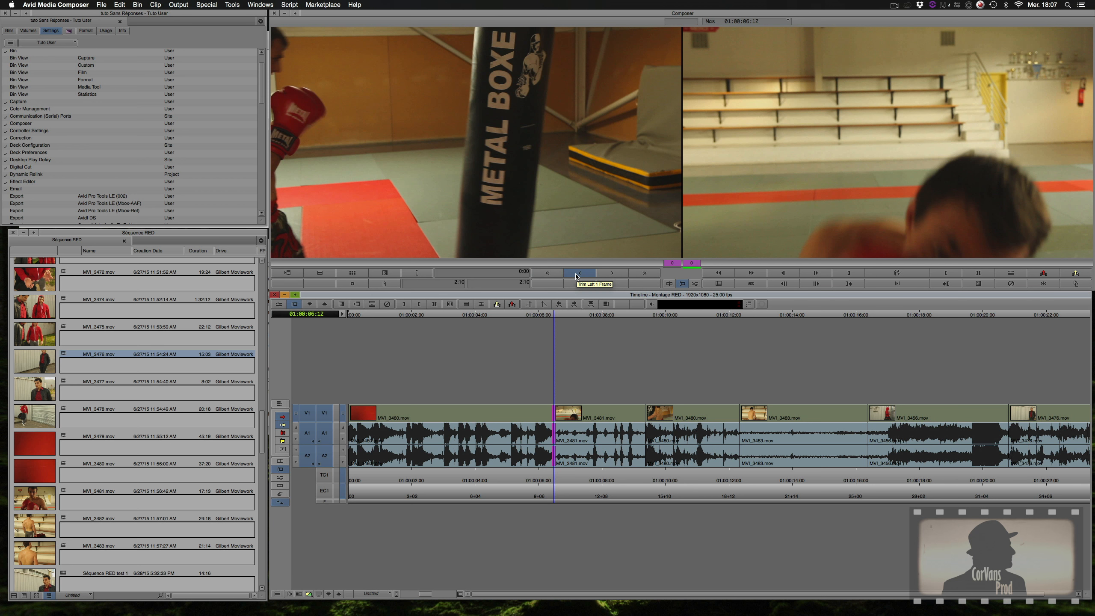
click(577, 273)
click(576, 274)
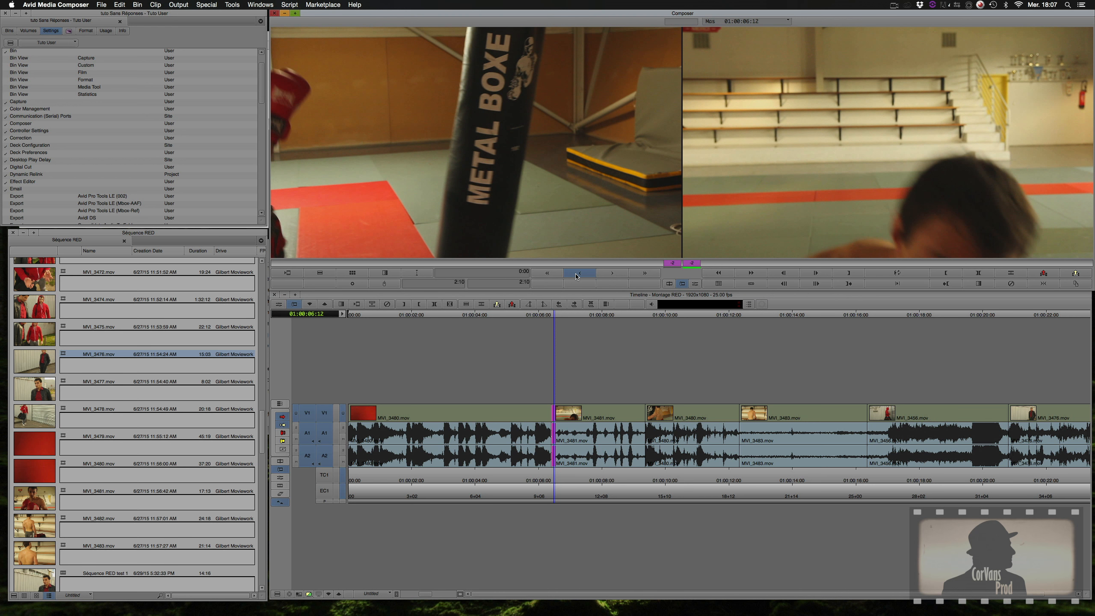
click(576, 273)
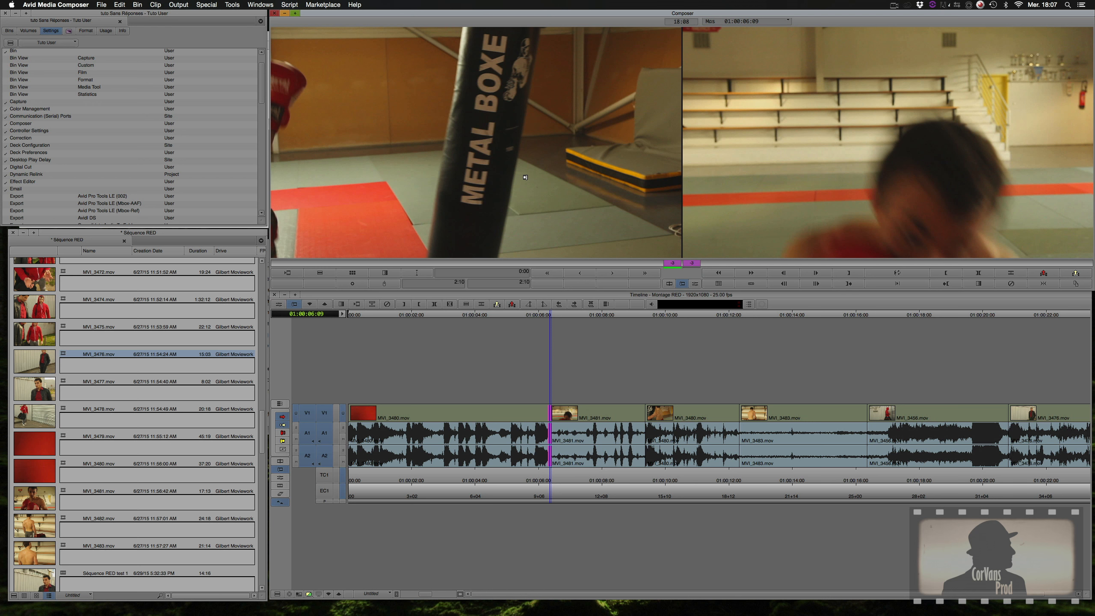
click(903, 145)
click(519, 319)
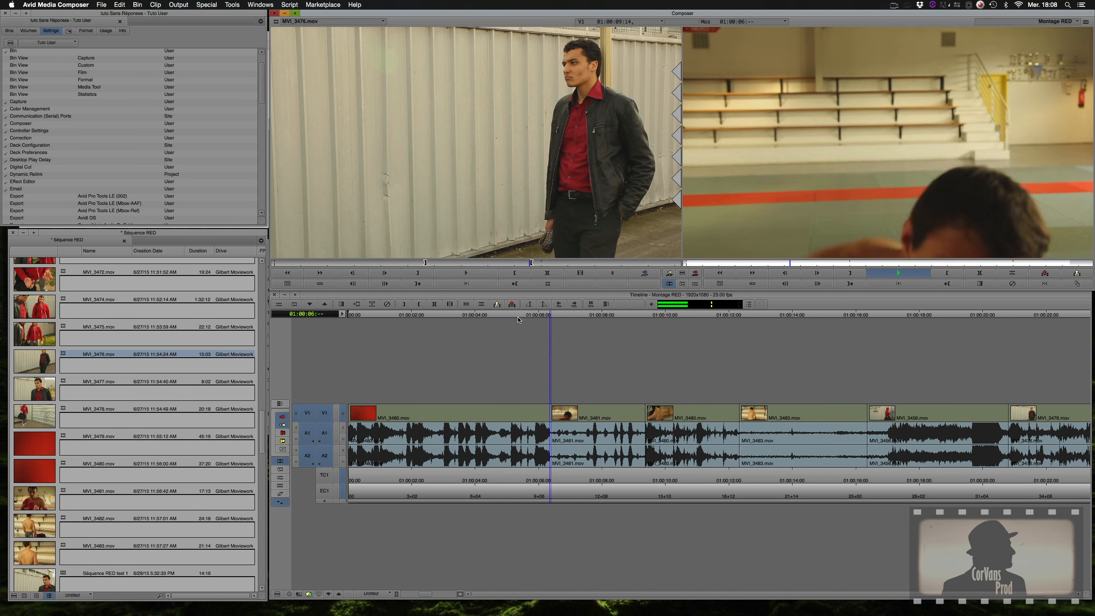
key(k)
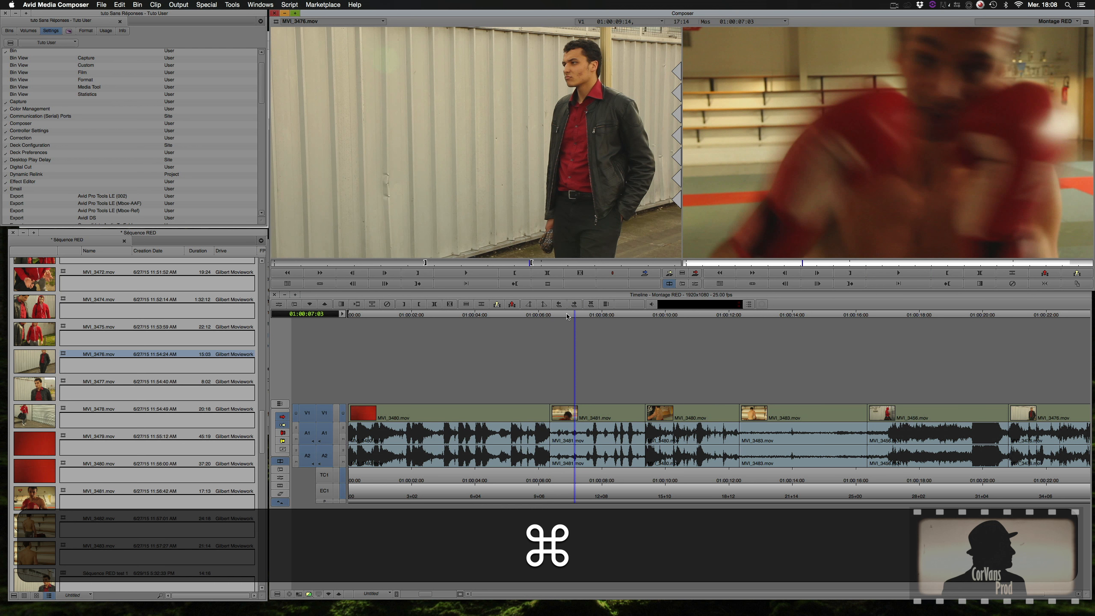
- Snap the playhead to the cut into MVI_3481.mov, trim it 10 frames earlier and play back the result
super+click(557, 319)
click(283, 471)
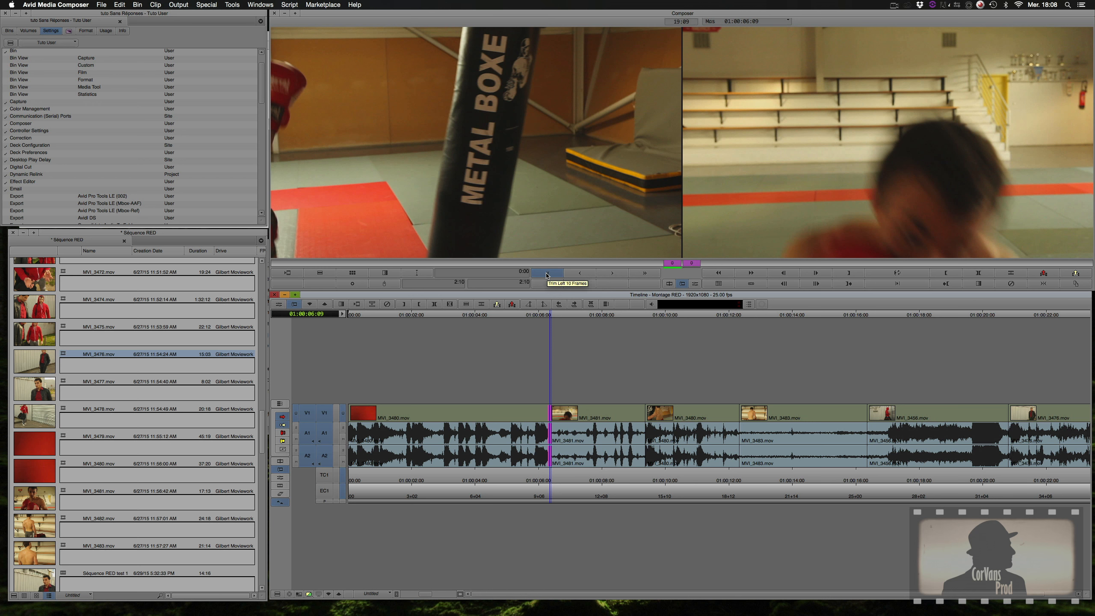
click(547, 274)
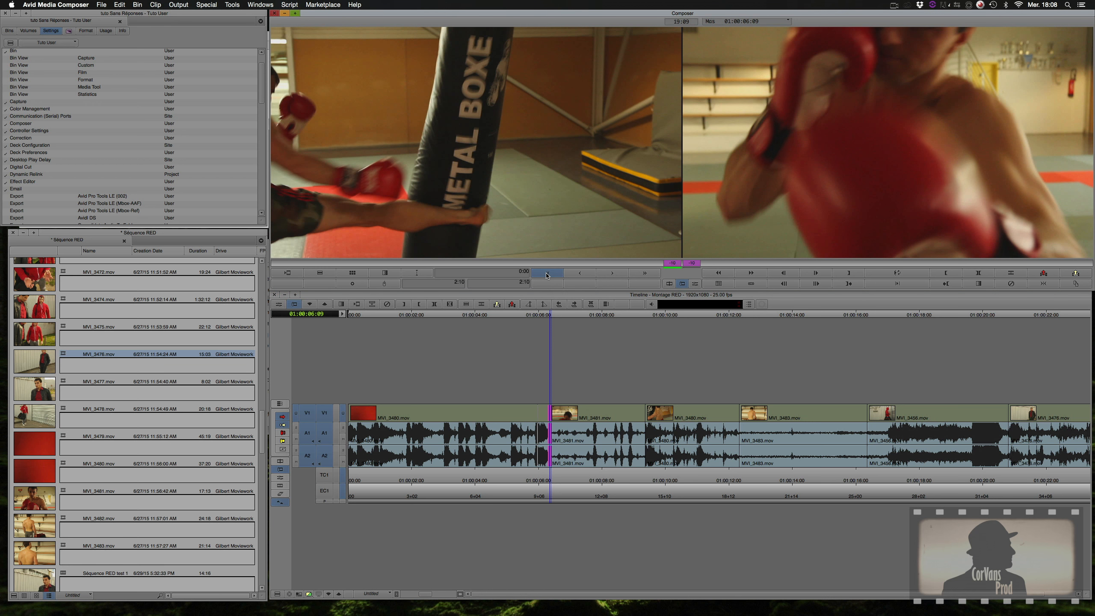
click(523, 314)
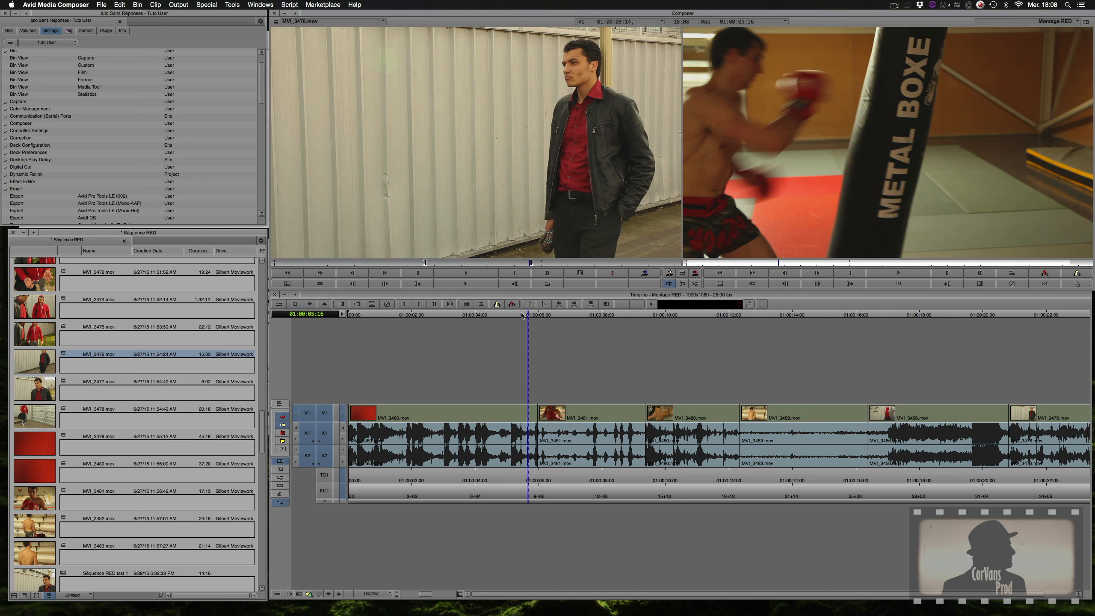
key(space)
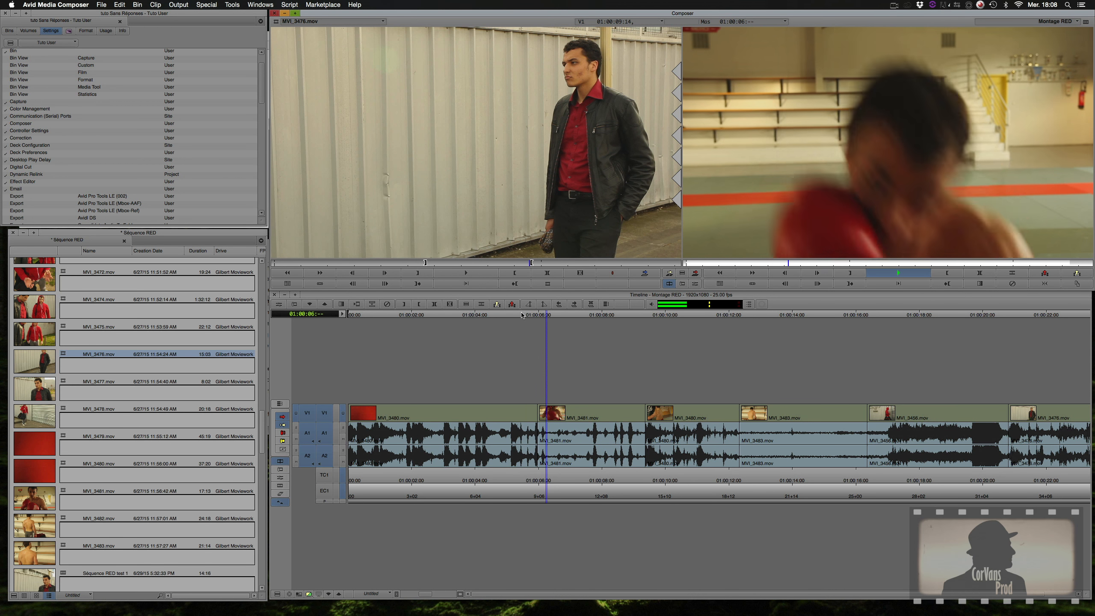
key(k)
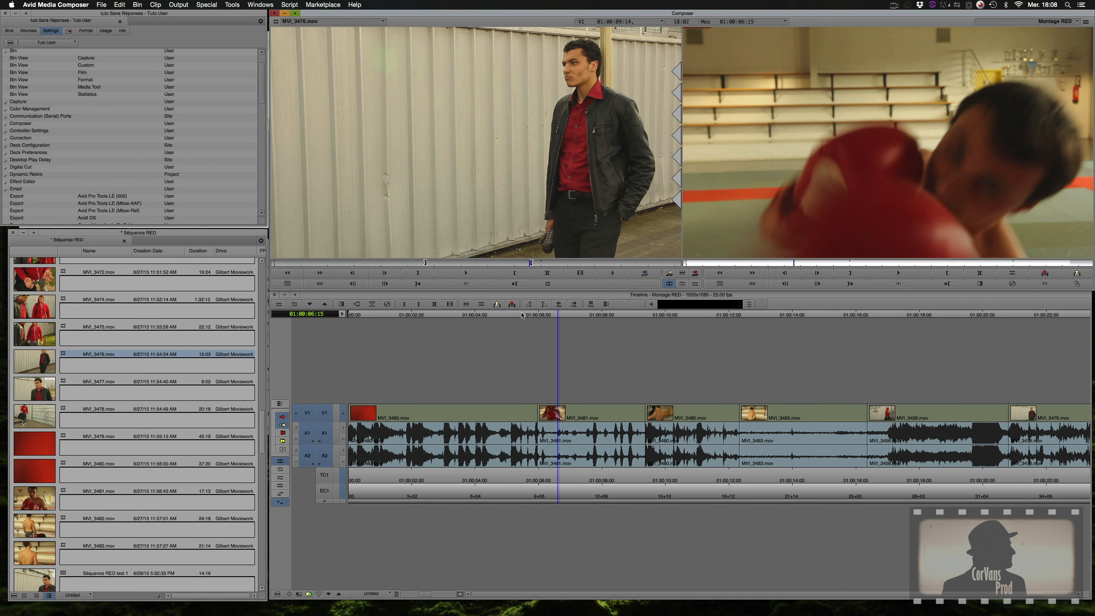
- Snap back to the cut into MVI_3481.mov, trim it 10 frames later and loop-play the transition
key(super)
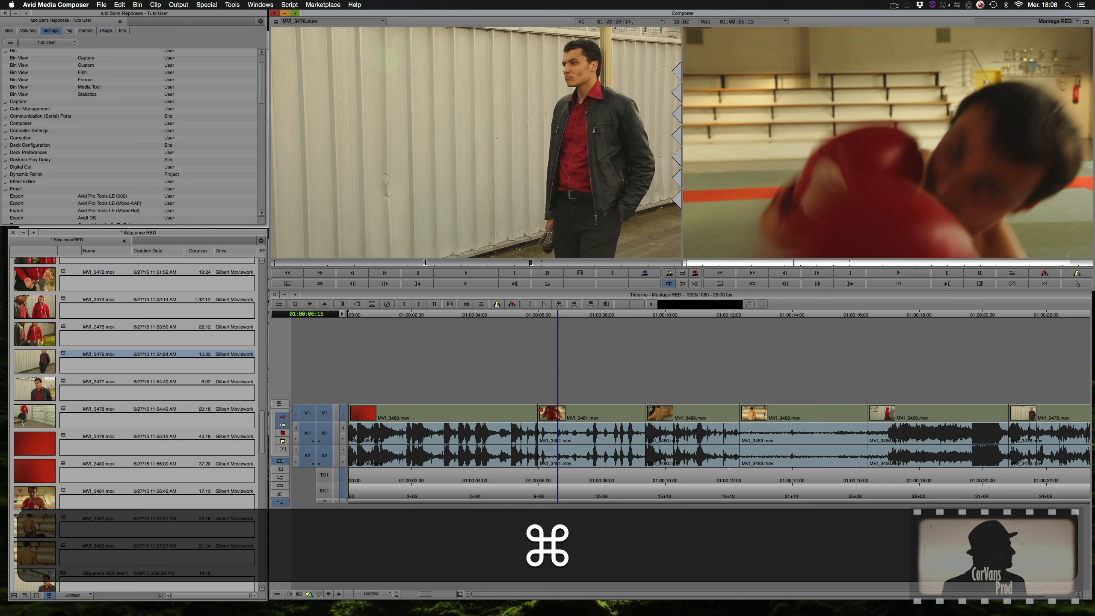
super+click(540, 388)
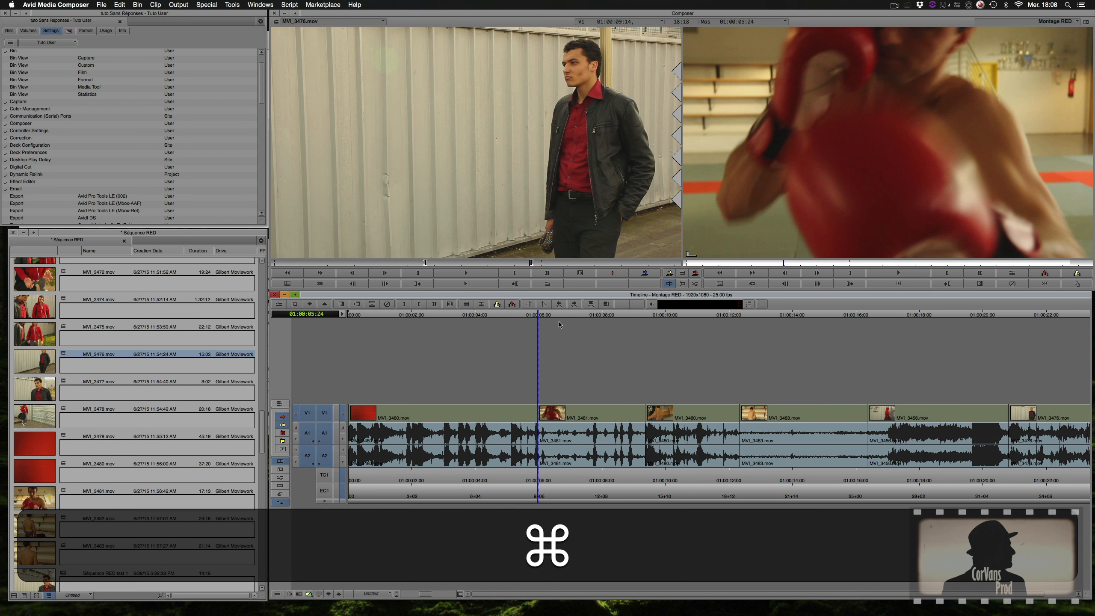
click(278, 468)
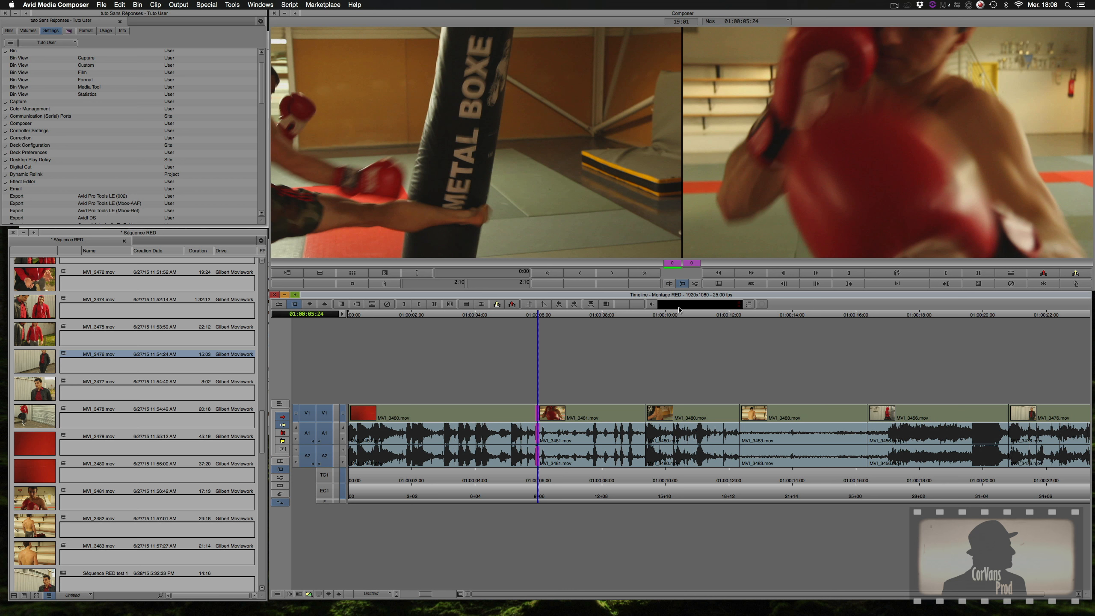
click(645, 273)
click(645, 273)
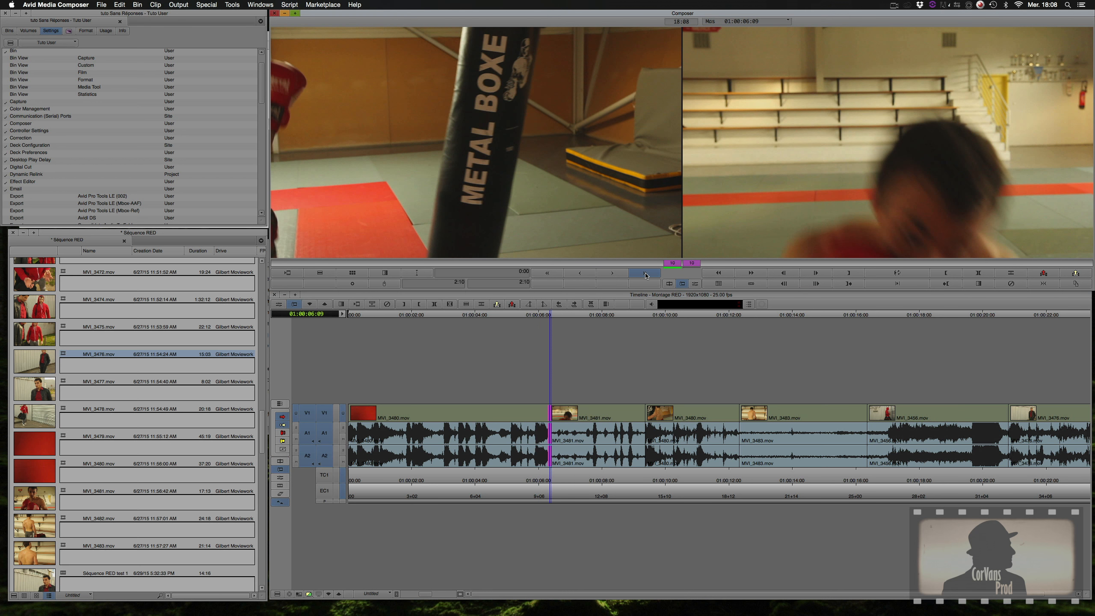
key(space)
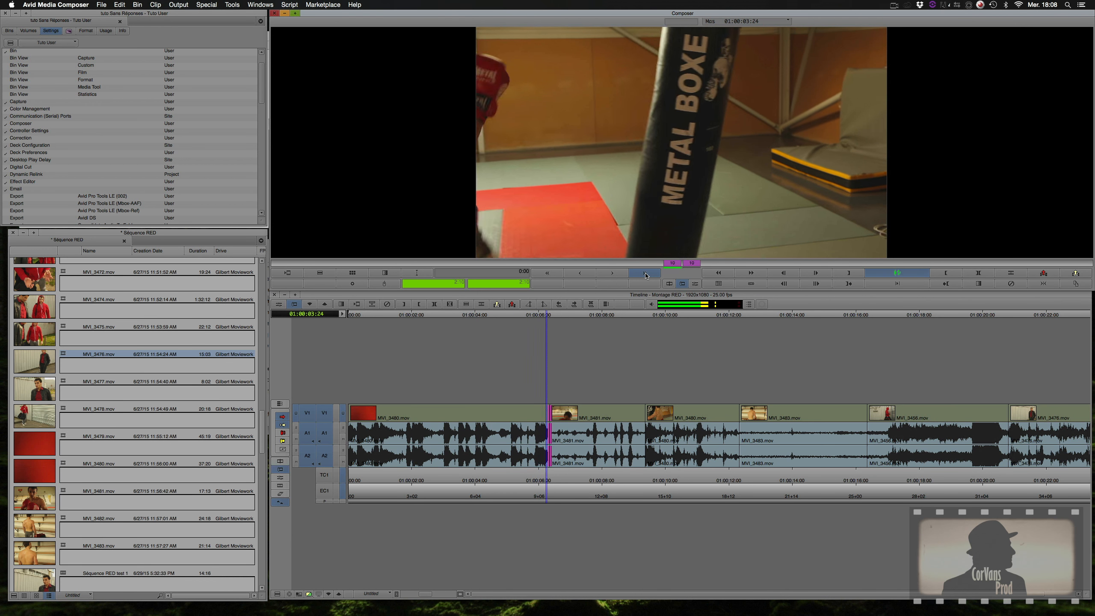
key(space)
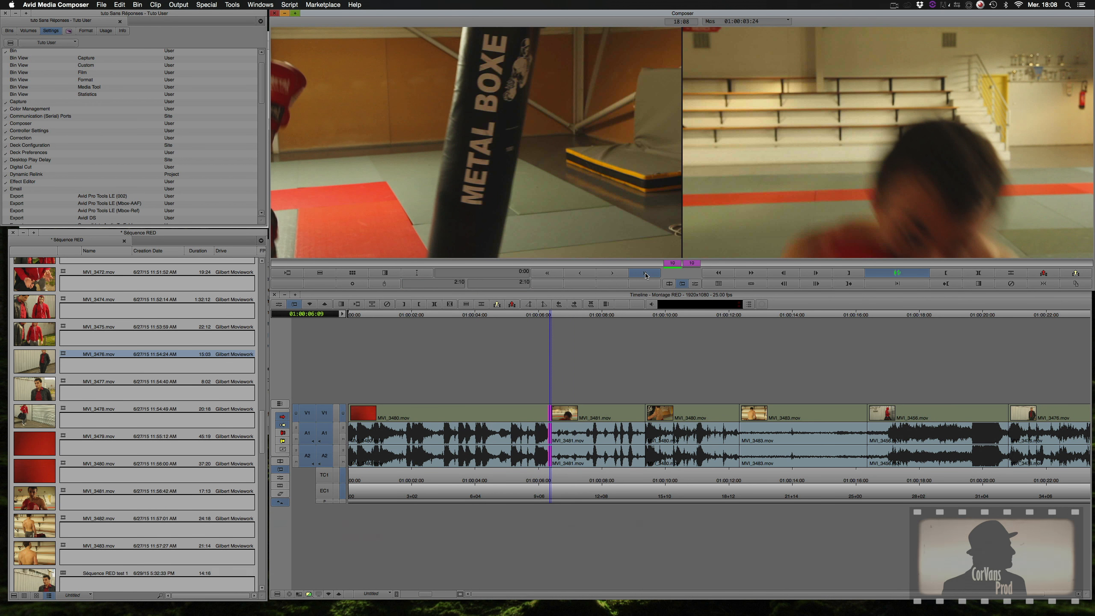
- Trim the same cut another 10 frames later and review it with loop playback in Trim mode
click(645, 273)
click(646, 274)
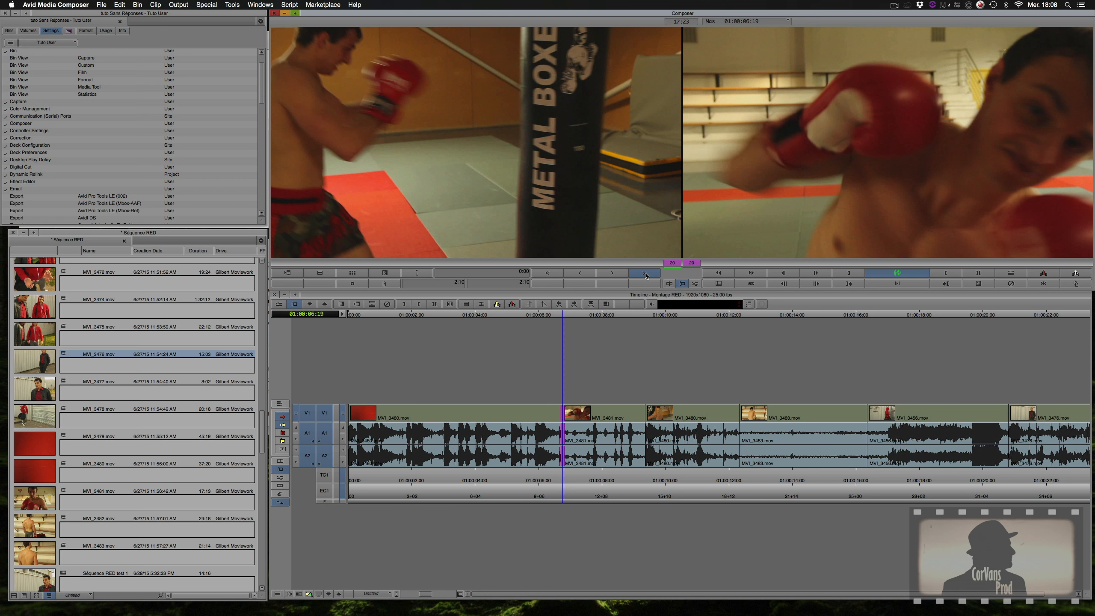
key(space)
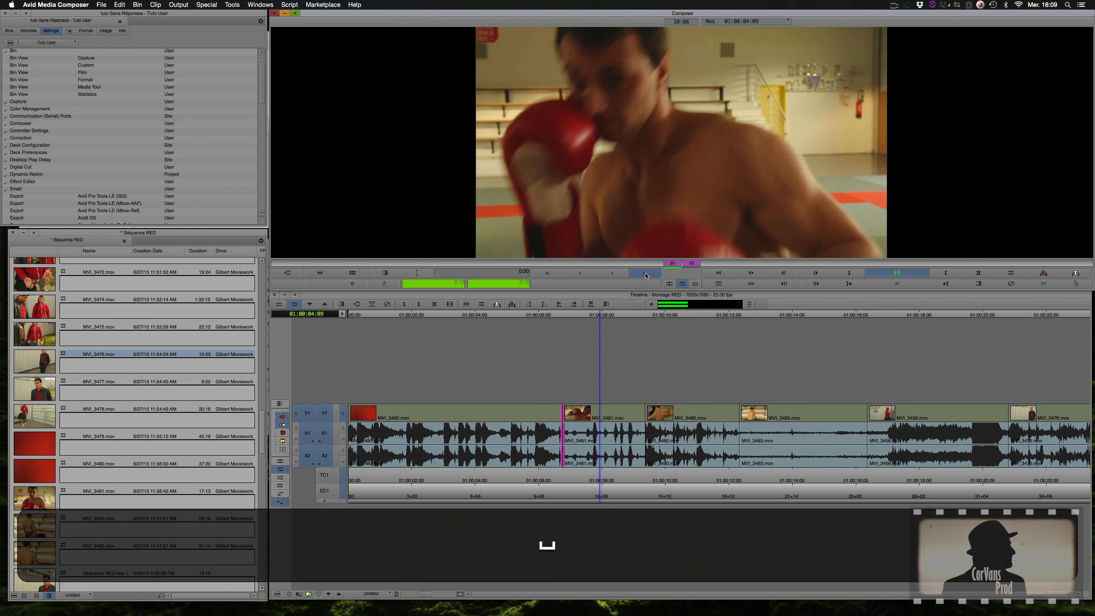
click(646, 273)
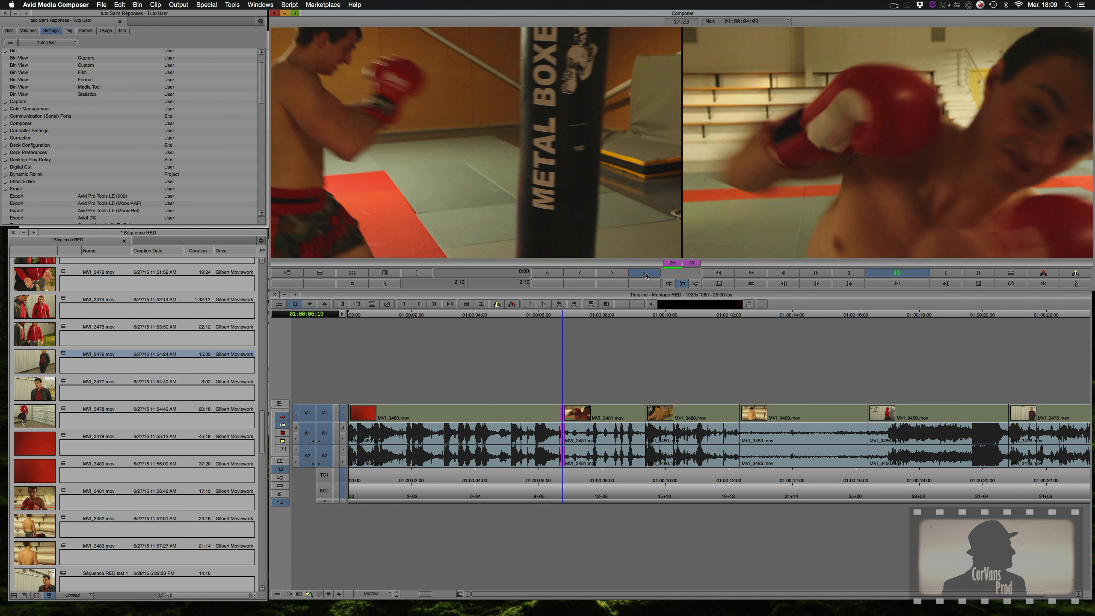
- Loop-play the trimmed cut into MVI_3481.mov several times to judge the transition
click(646, 273)
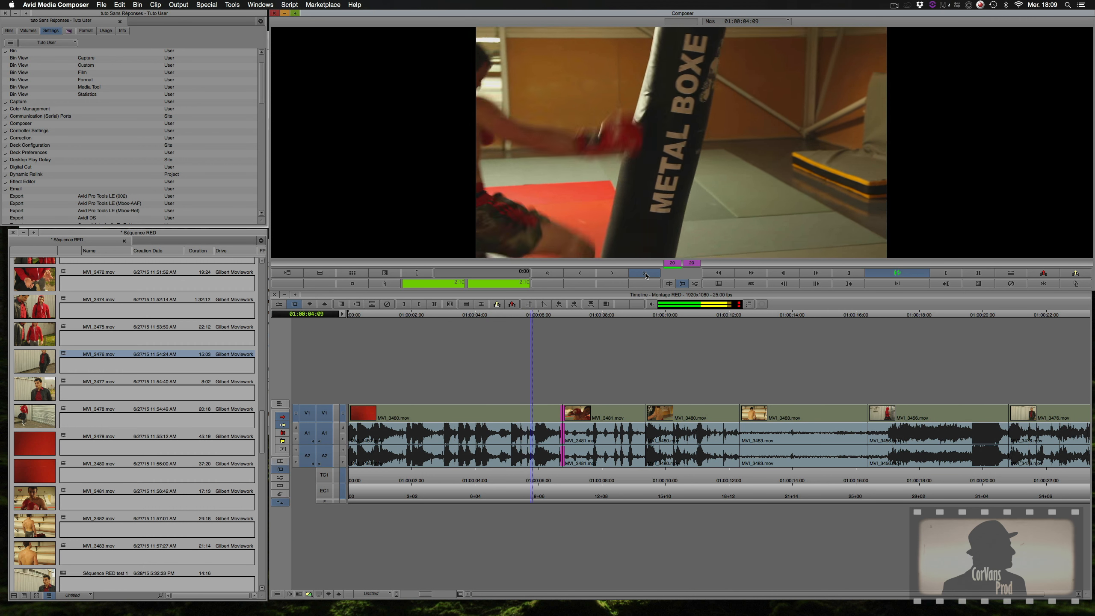
key(space)
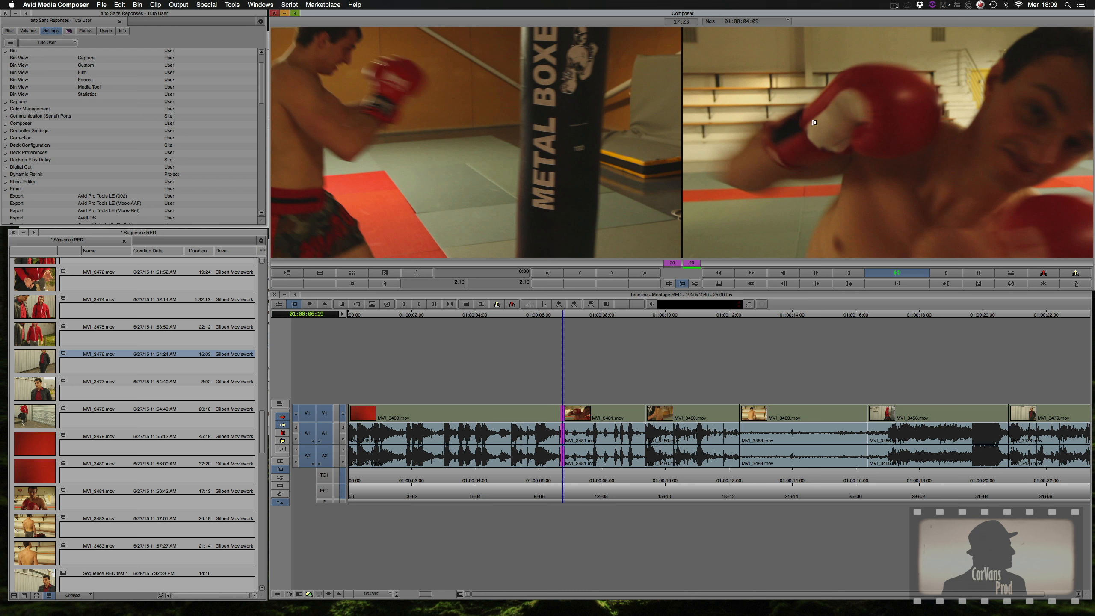
key(space)
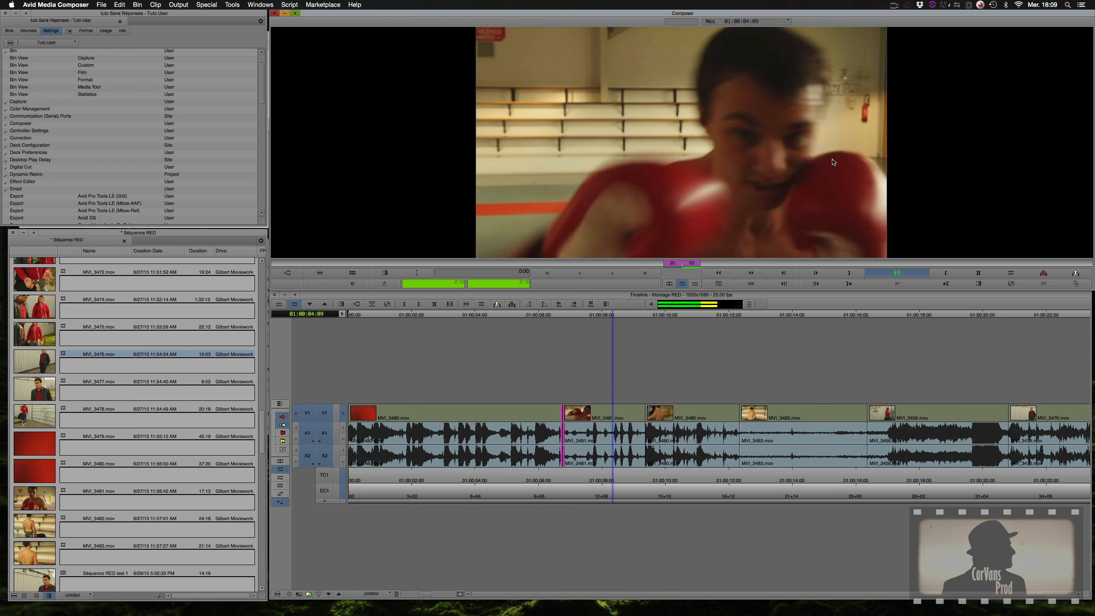
key(space)
key(space)
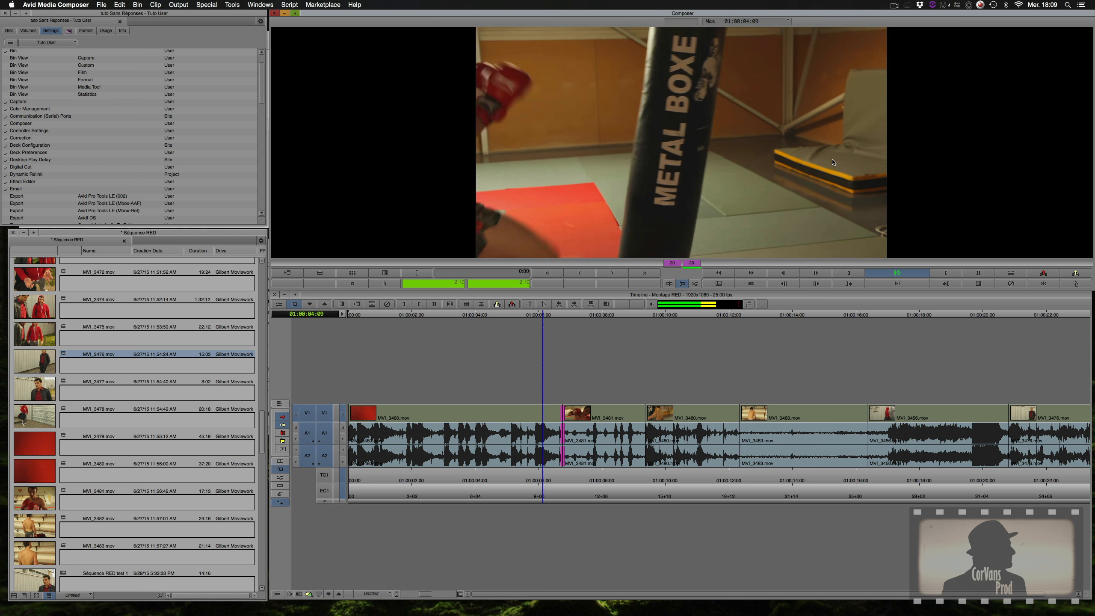
key(space)
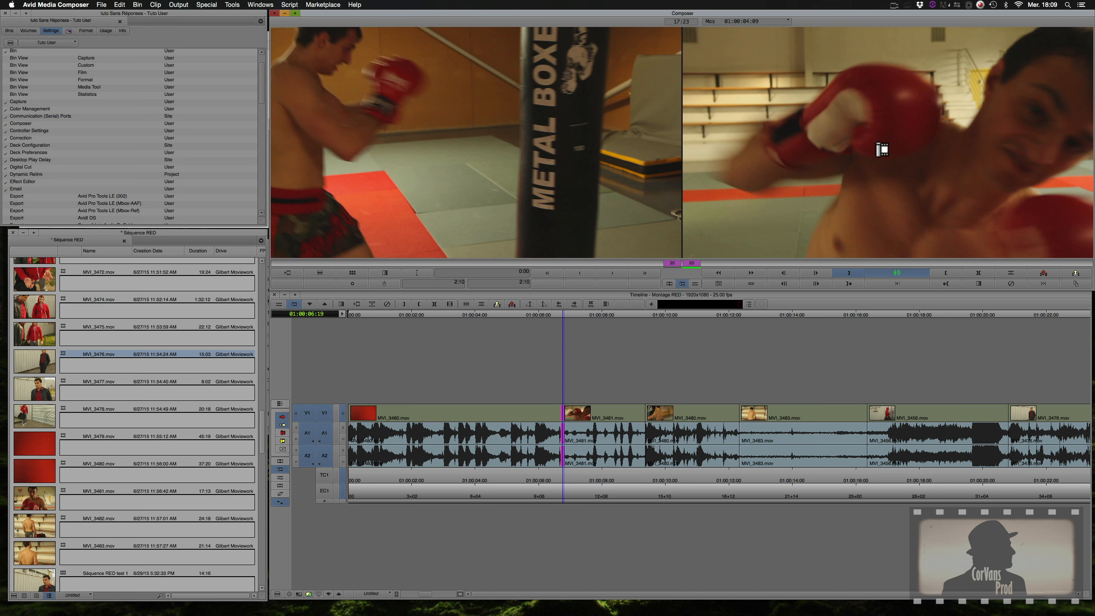
- Select only the incoming side of the cut into MVI_3481.mov and trim it 3 frames earlier
click(881, 150)
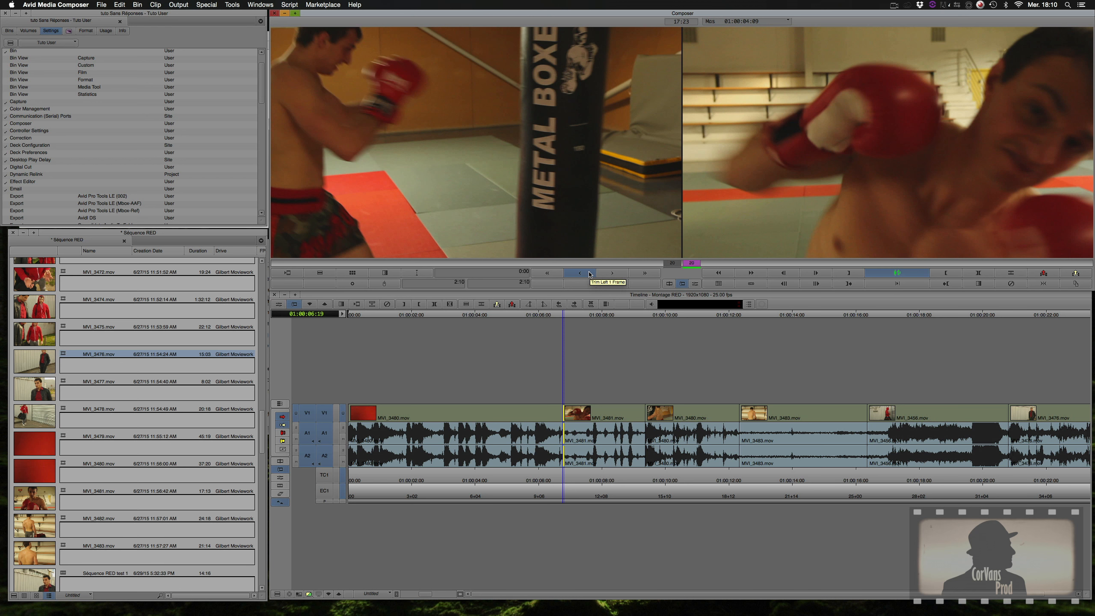
click(589, 273)
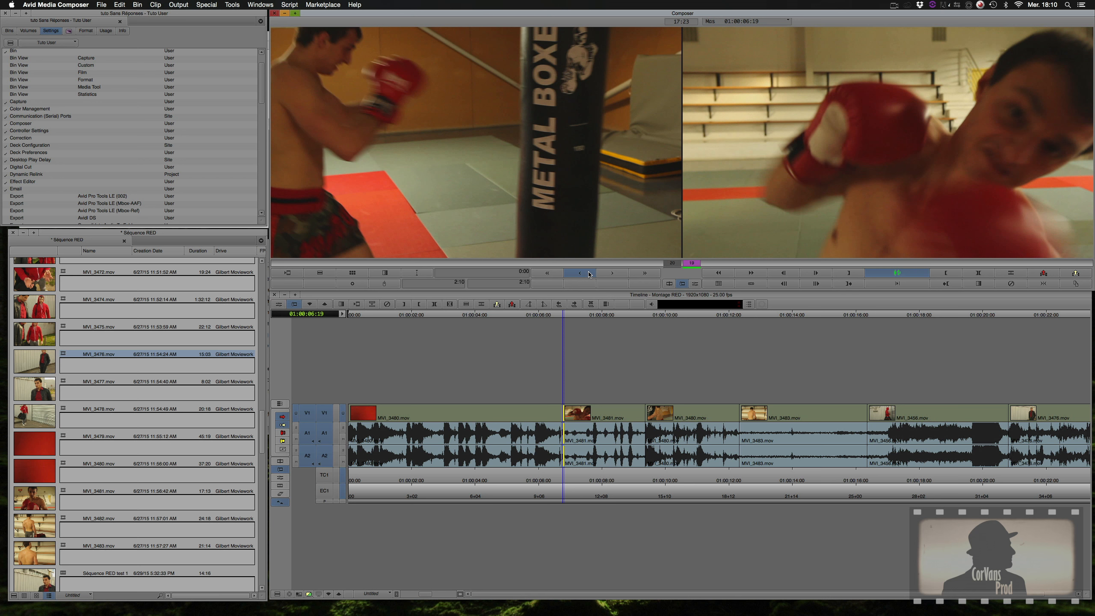
click(588, 273)
click(589, 273)
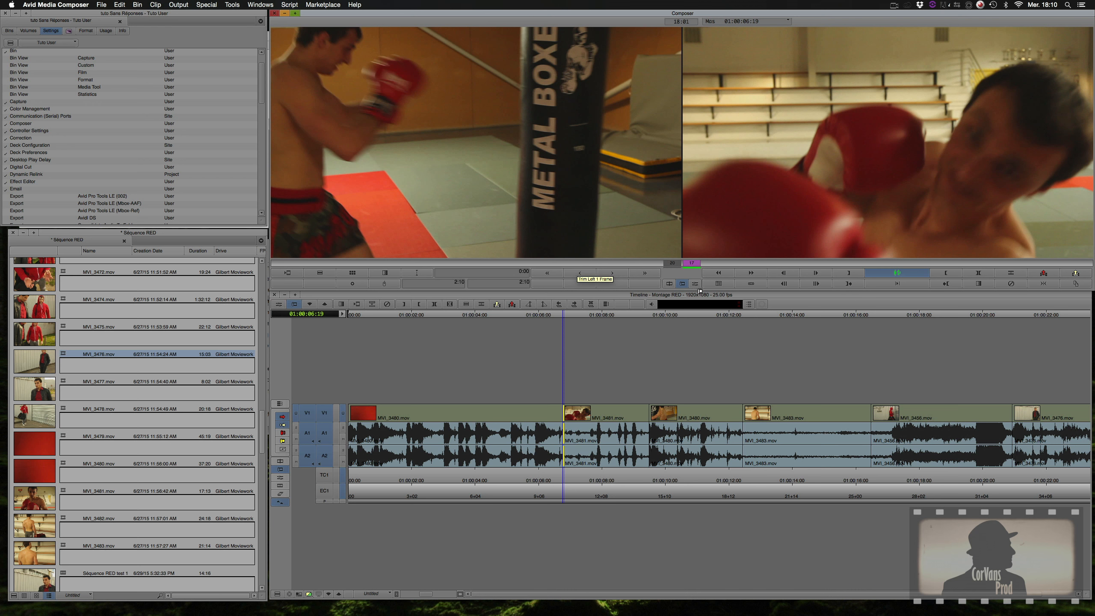
- Extend the start of MVI_3481.mov by another 11 frames with single-frame trims on the incoming side
click(580, 273)
click(580, 273)
click(580, 274)
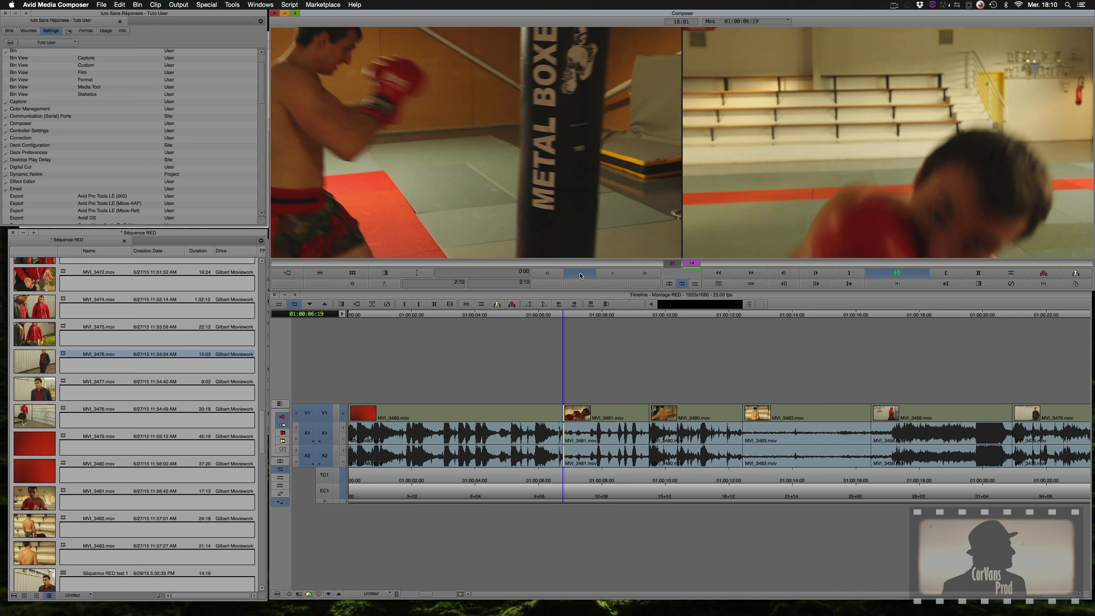
click(580, 273)
click(580, 273)
click(580, 273)
click(580, 273)
click(580, 273)
click(580, 273)
click(580, 273)
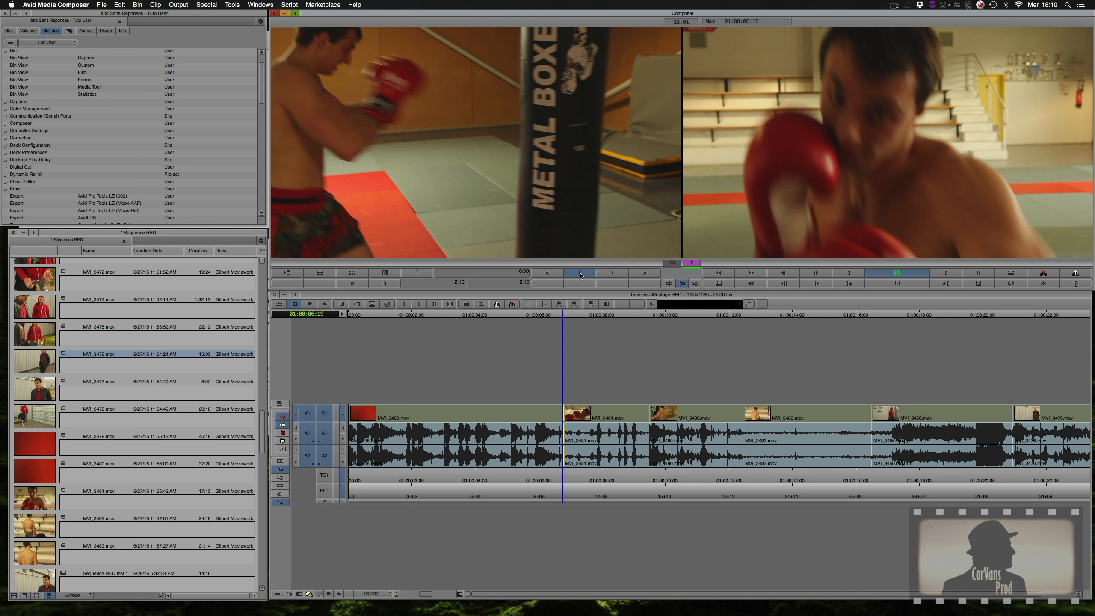
click(580, 274)
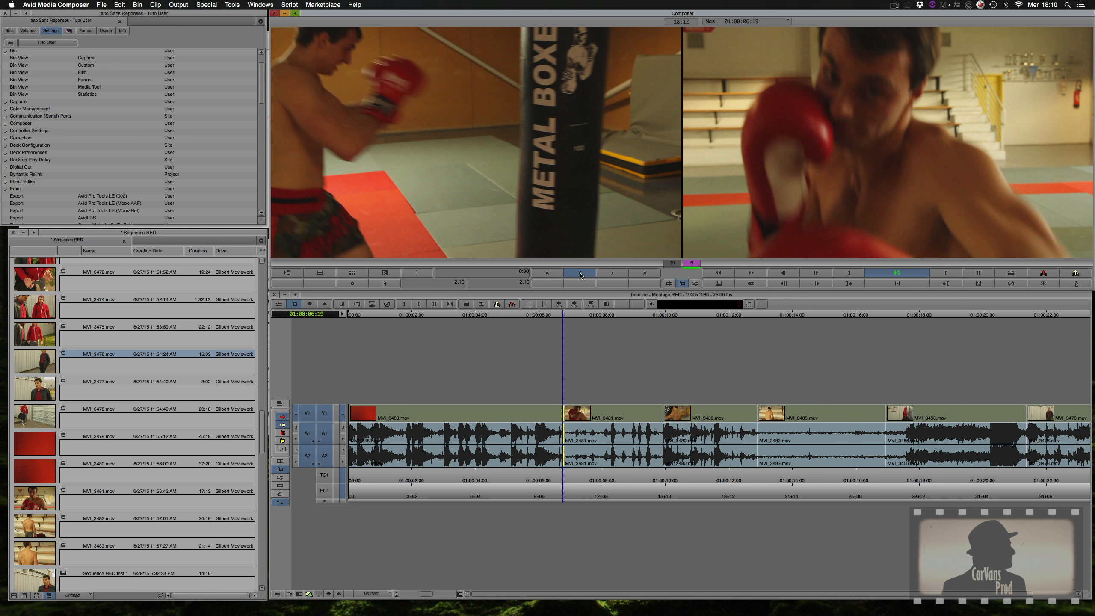
click(580, 273)
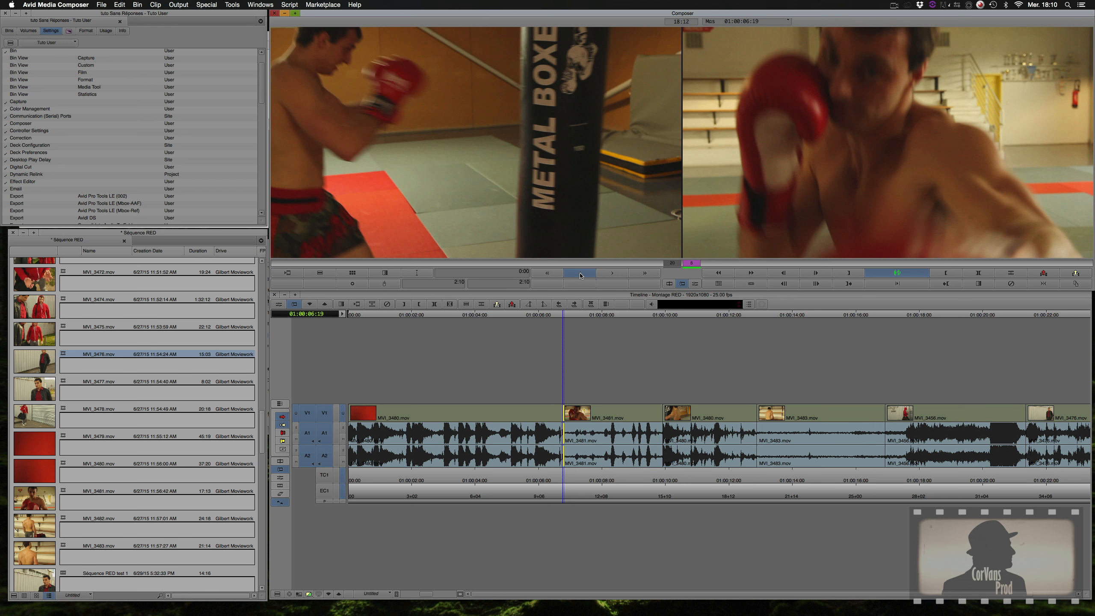
click(610, 273)
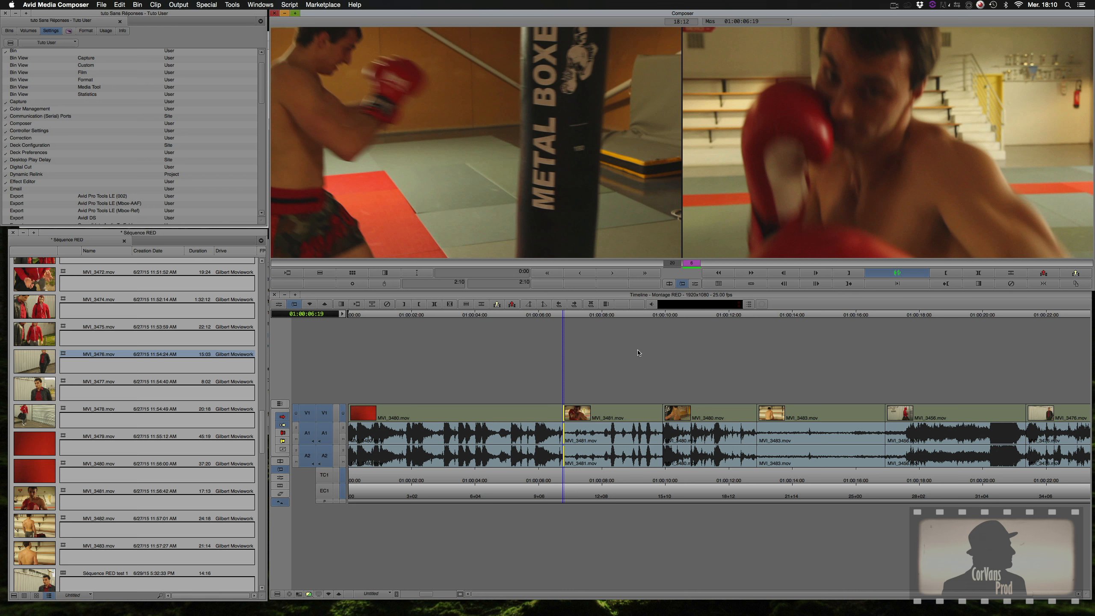
- Review the one-sided trim at the start of MVI_3481.mov with repeated loop playback
key(space)
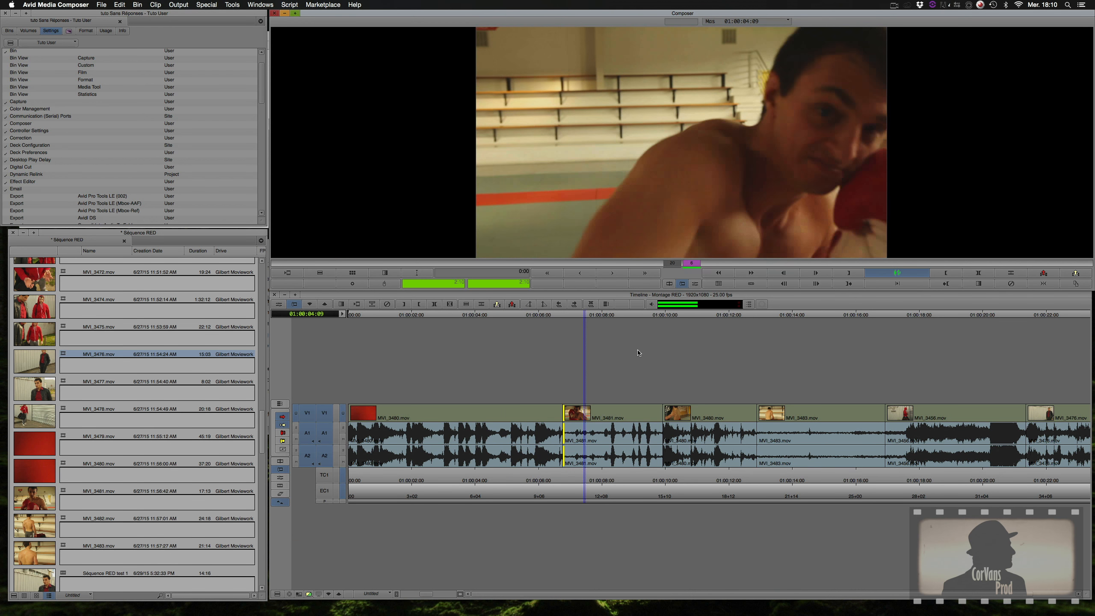
key(space)
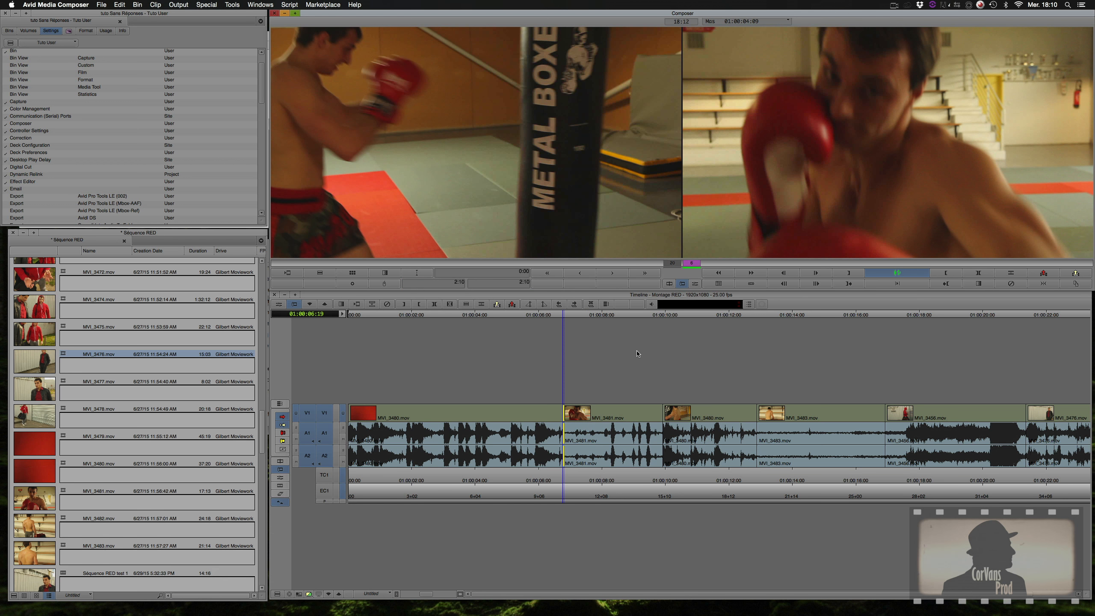
key(space)
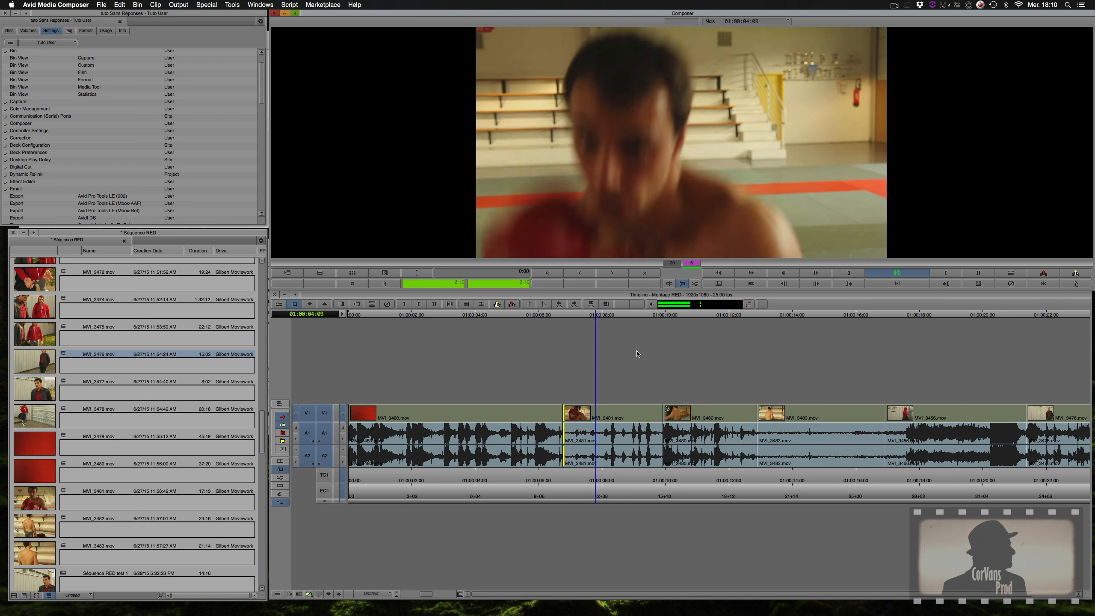
key(space)
key(space)
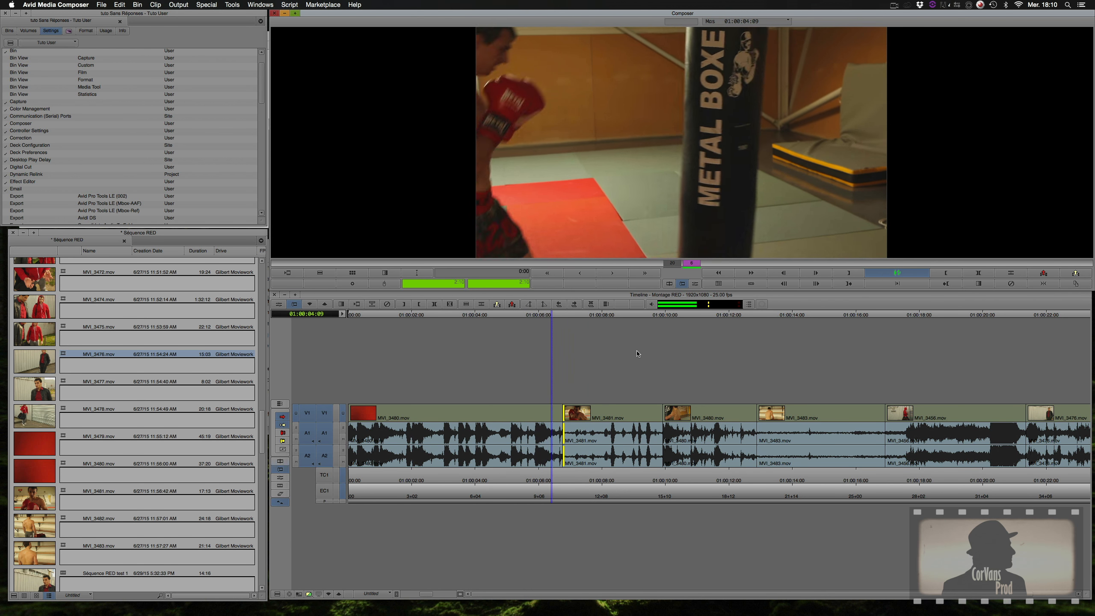
key(space)
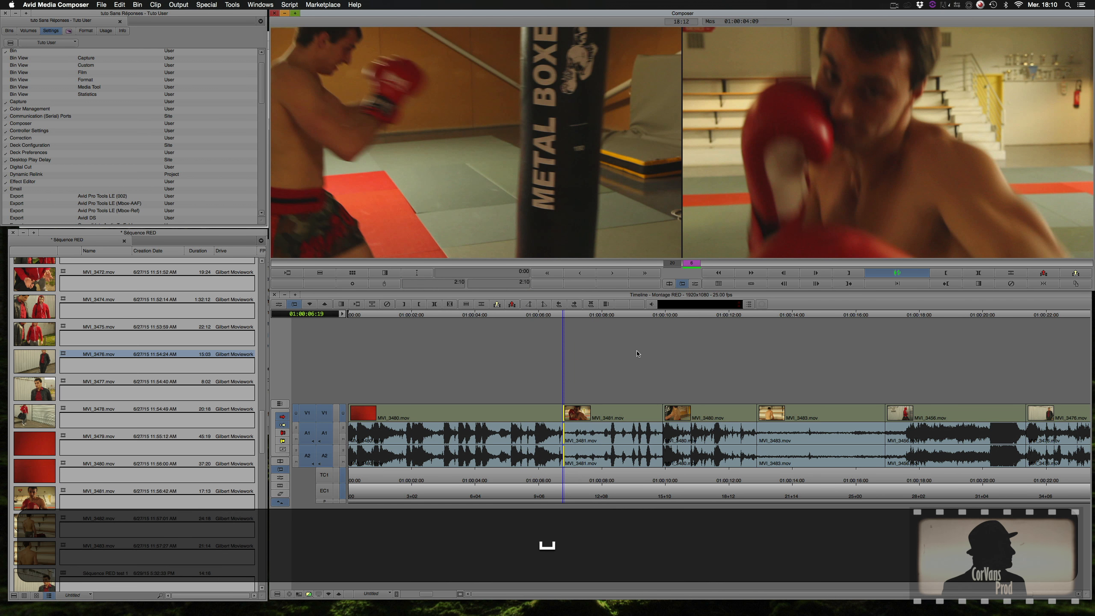
key(space)
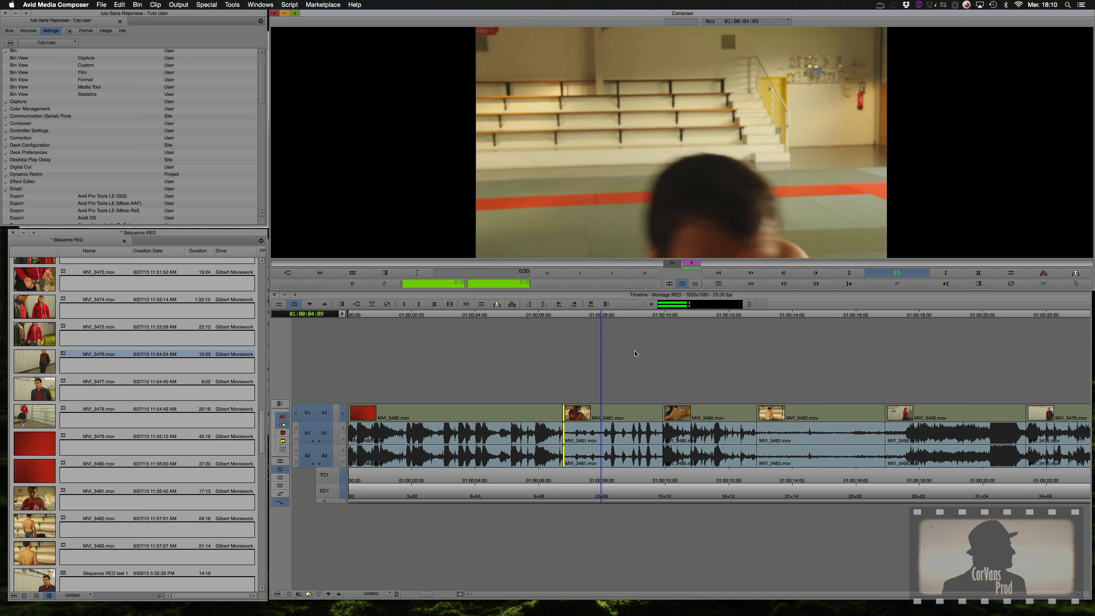
key(space)
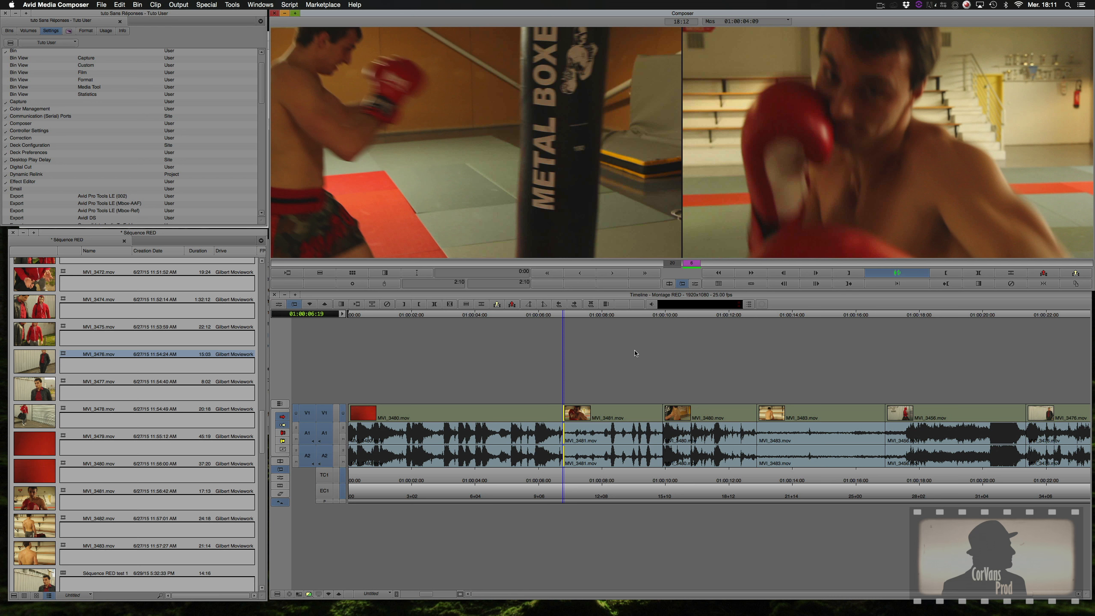
- Leave Trim mode for Source/Record mode and play the sequence from shortly before the cut into MVI_3481.mov
click(279, 460)
click(534, 318)
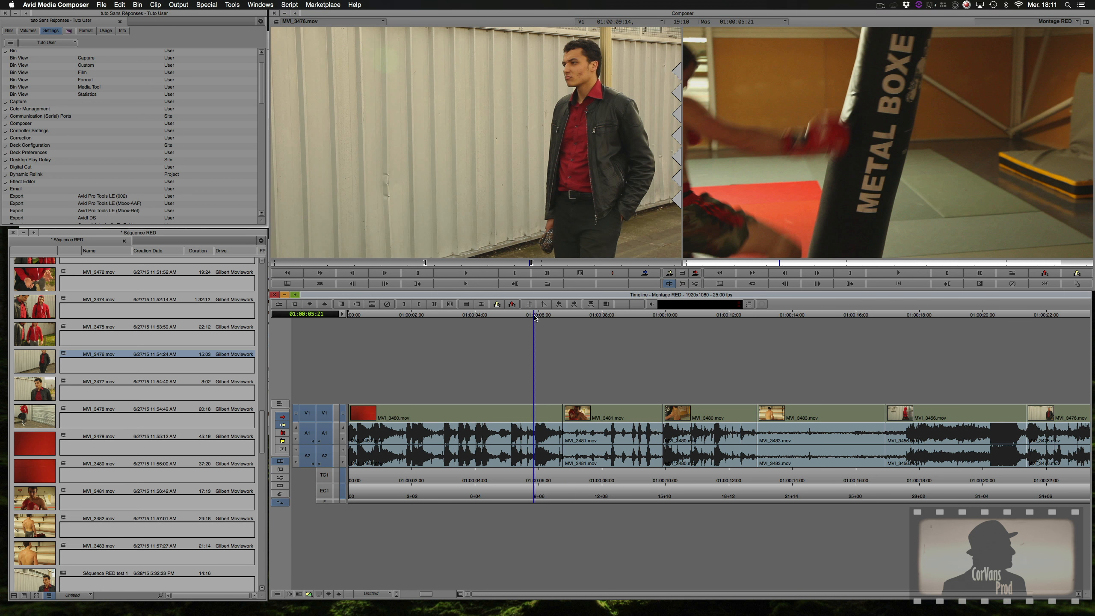
key(space)
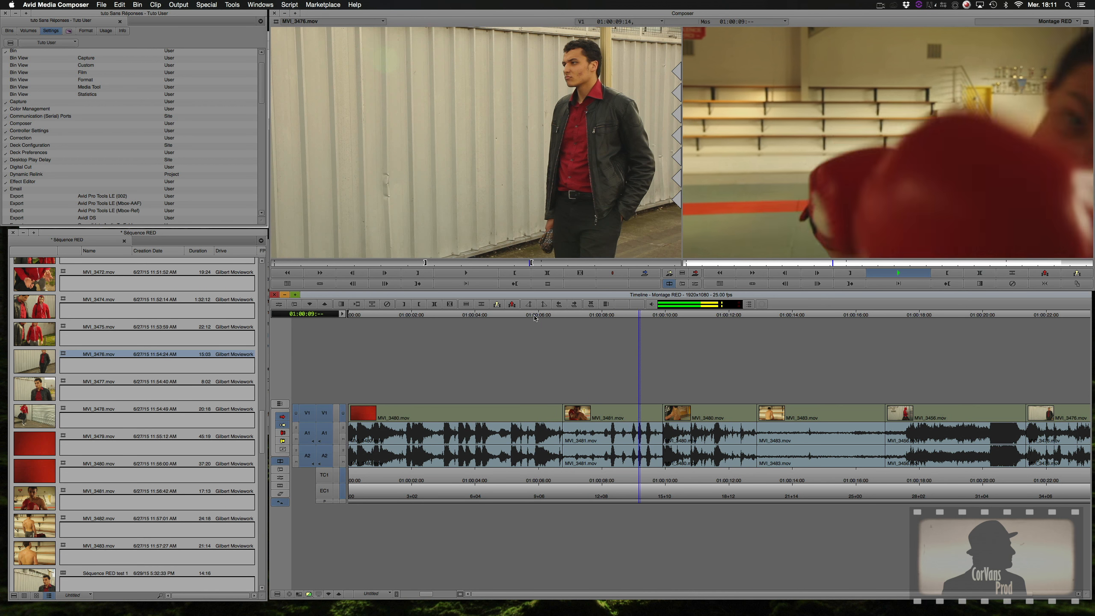
key(k)
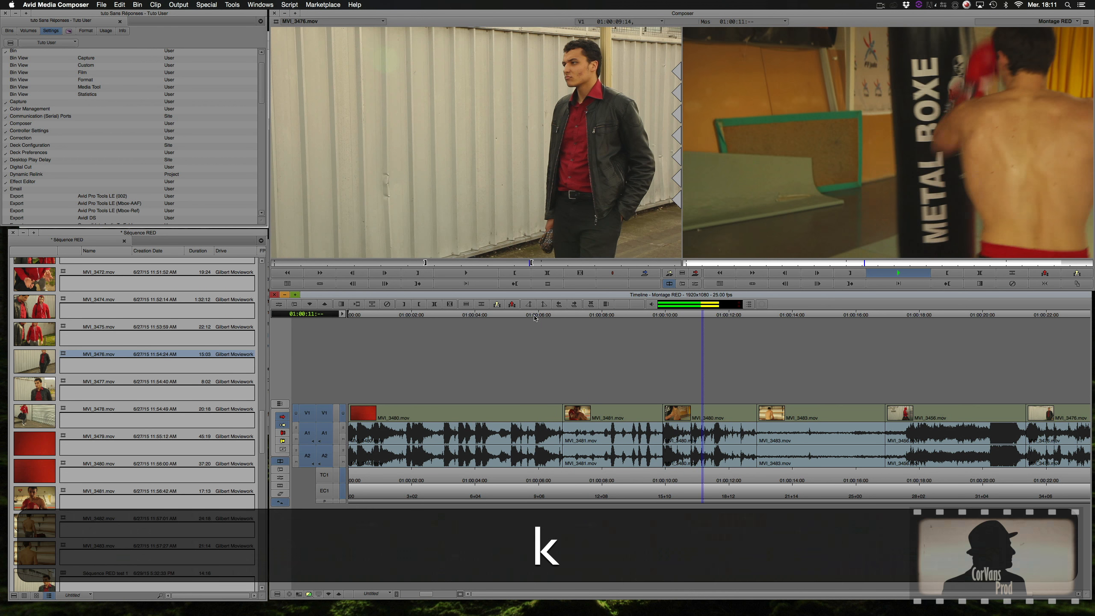
- Play the sequence repeatedly around the cut between MVI_3481.mov and the third clip to examine the match
click(663, 315)
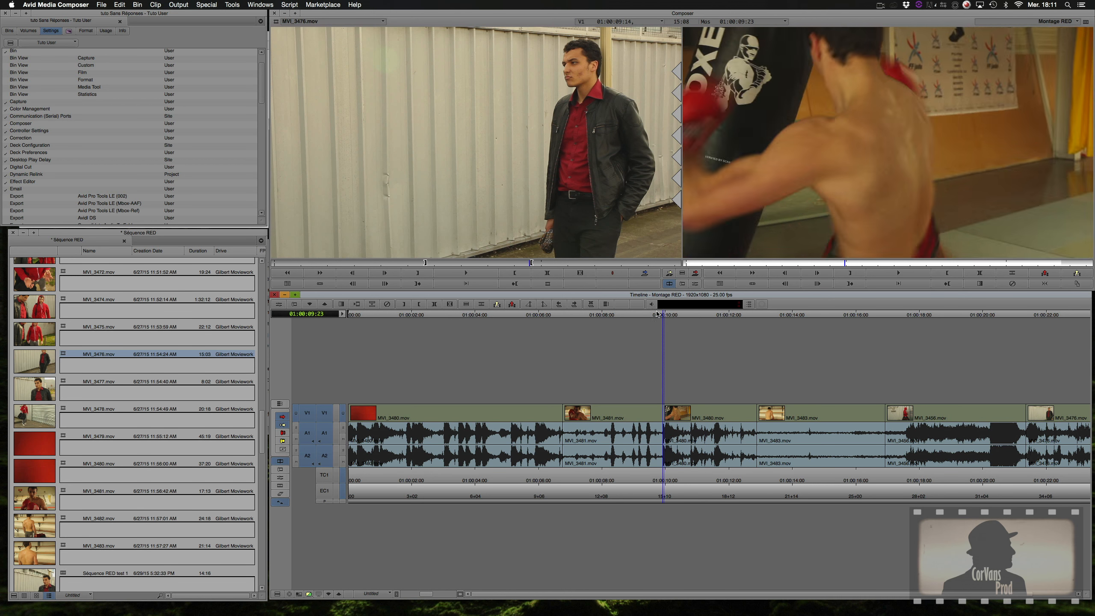
key(l)
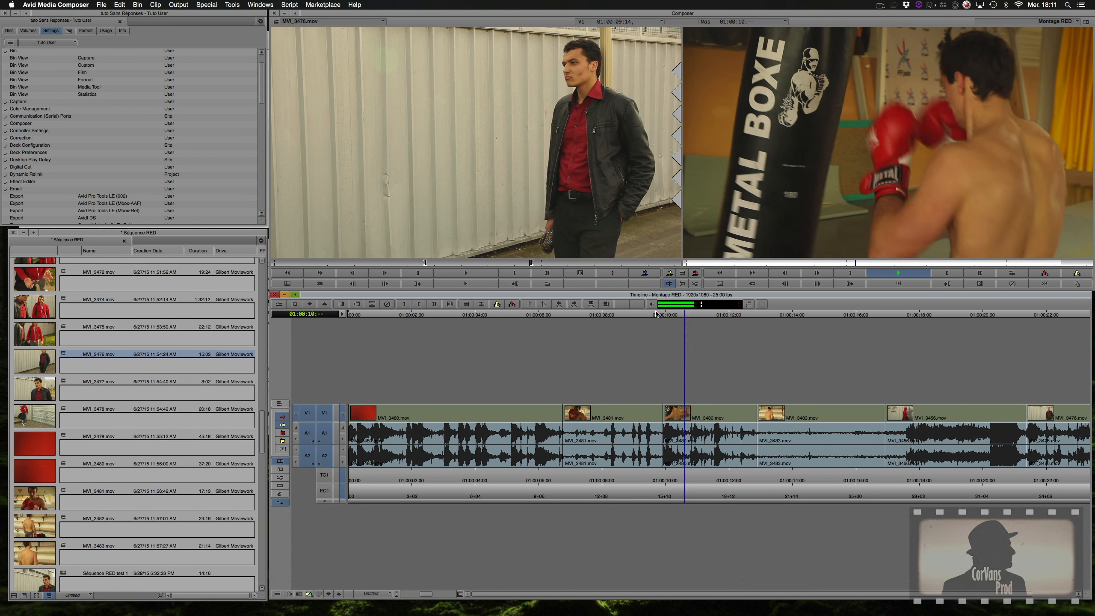
key(k)
click(612, 316)
key(l)
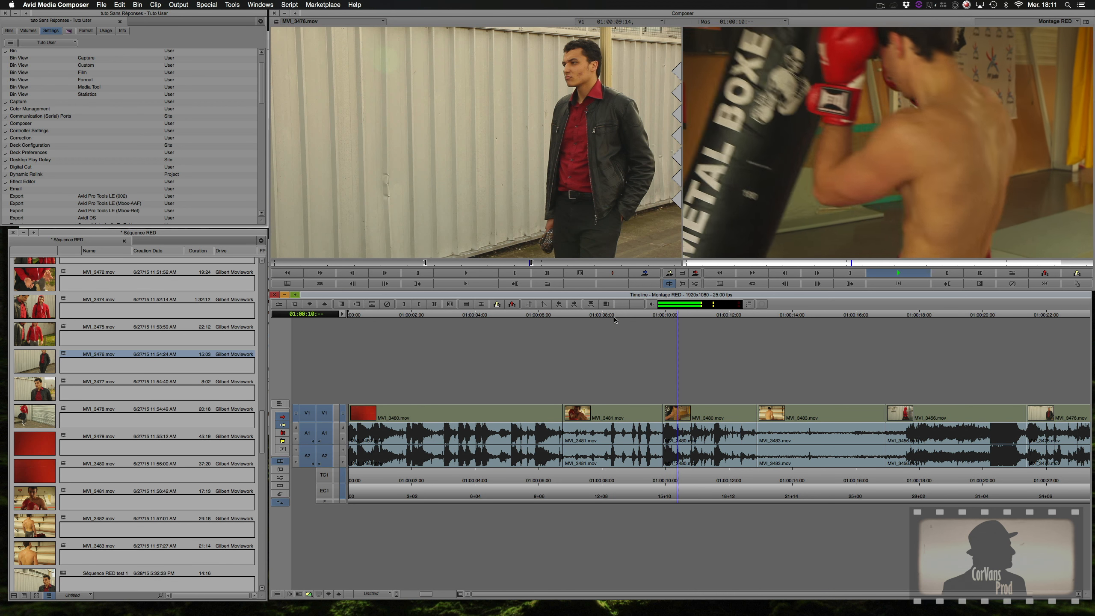
key(k)
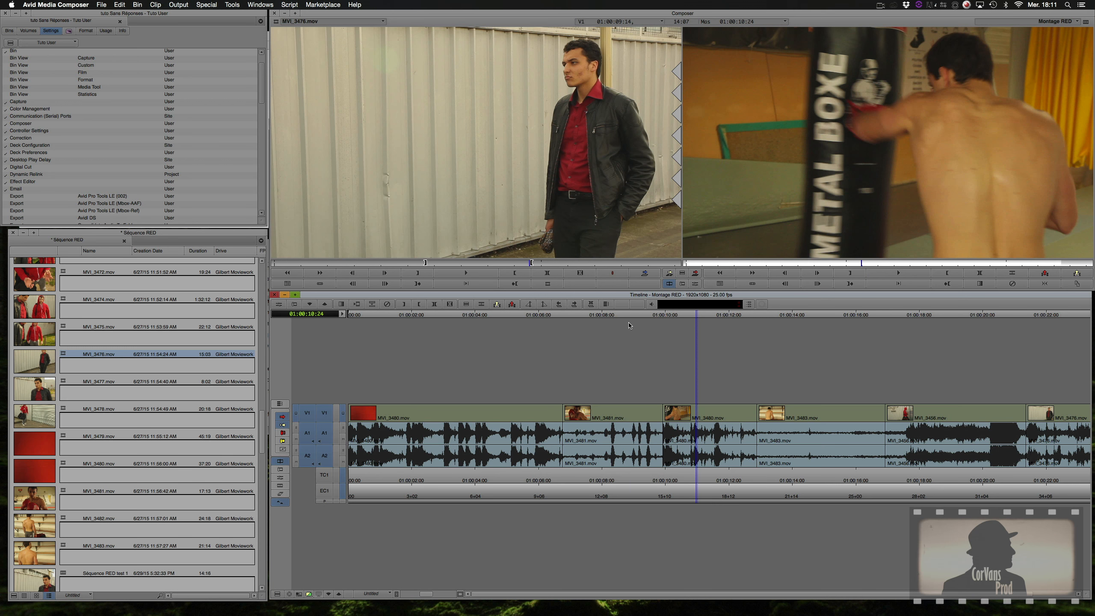
click(631, 315)
key(l)
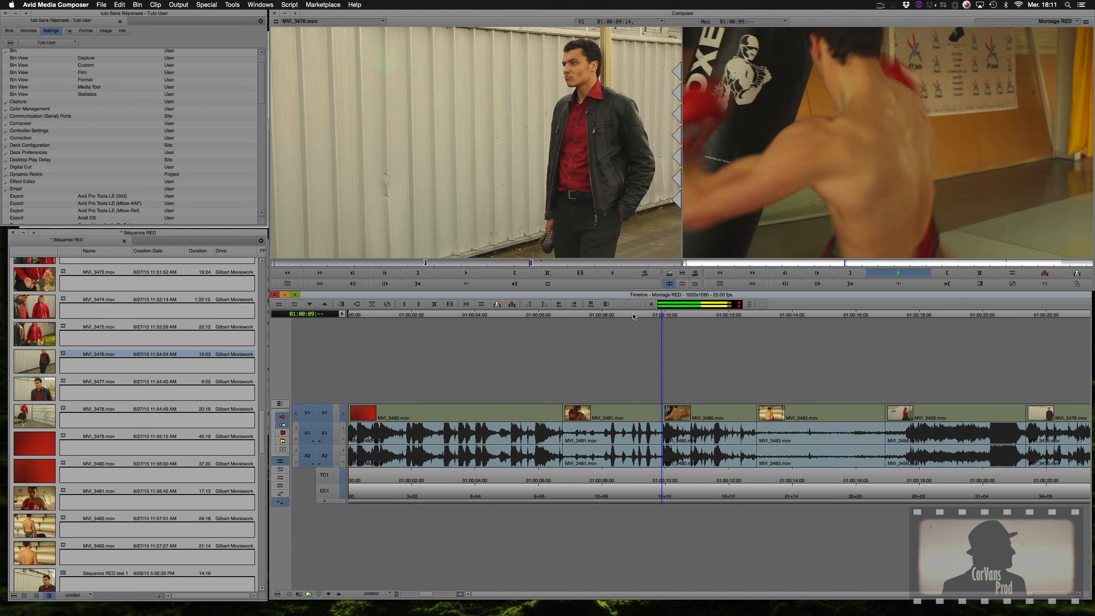
key(k)
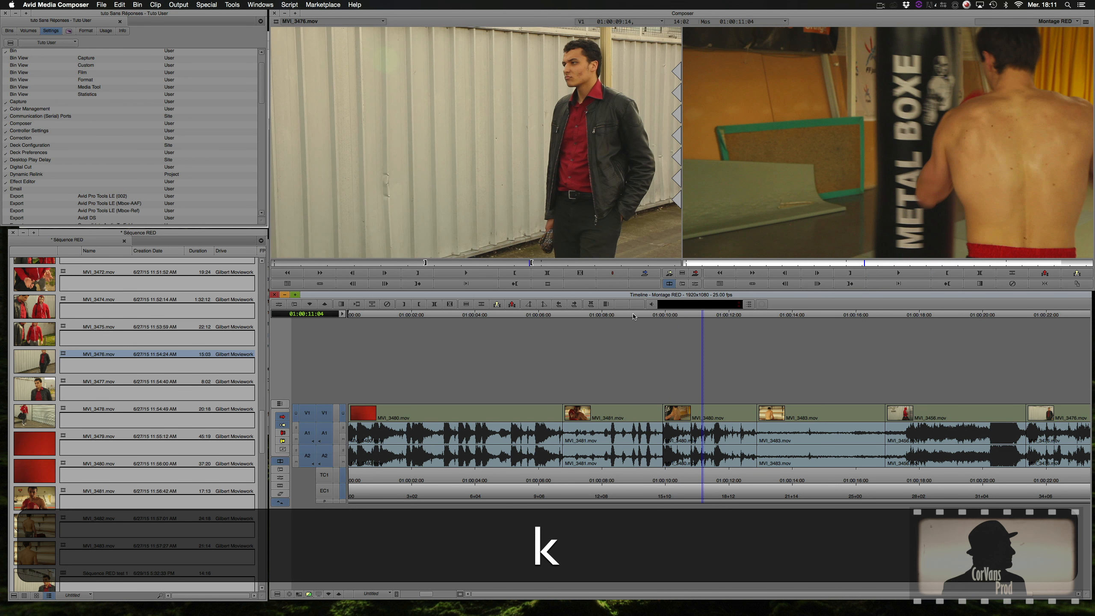
- Park at the cut after MVI_3481.mov, activate the Smart Tool trim functions, and select the incoming side of the cut into MVI_3481.mov on V1
click(664, 316)
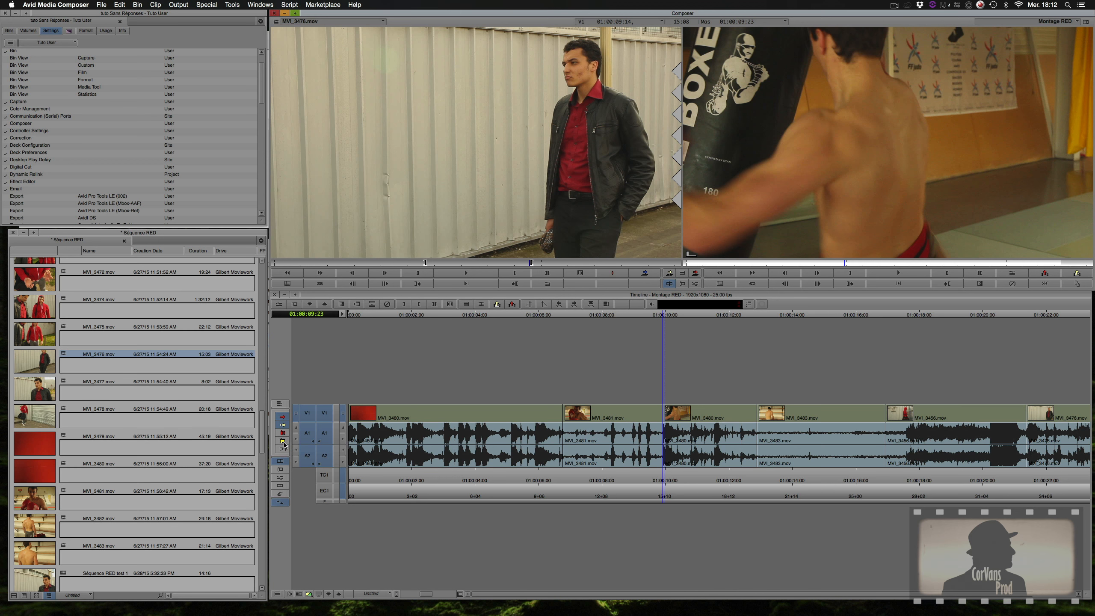
click(285, 434)
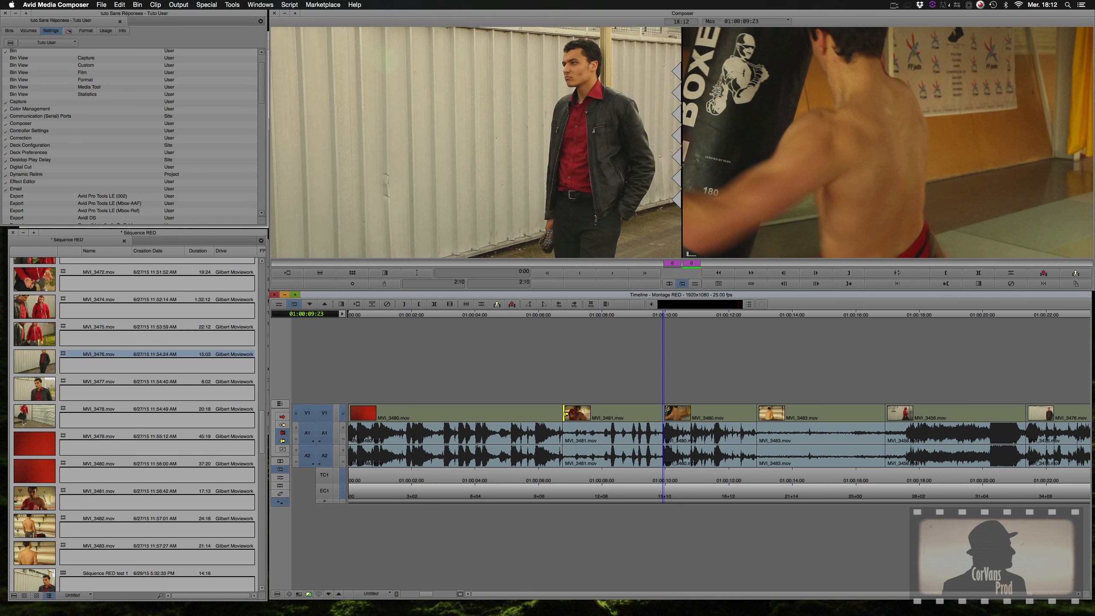
click(565, 412)
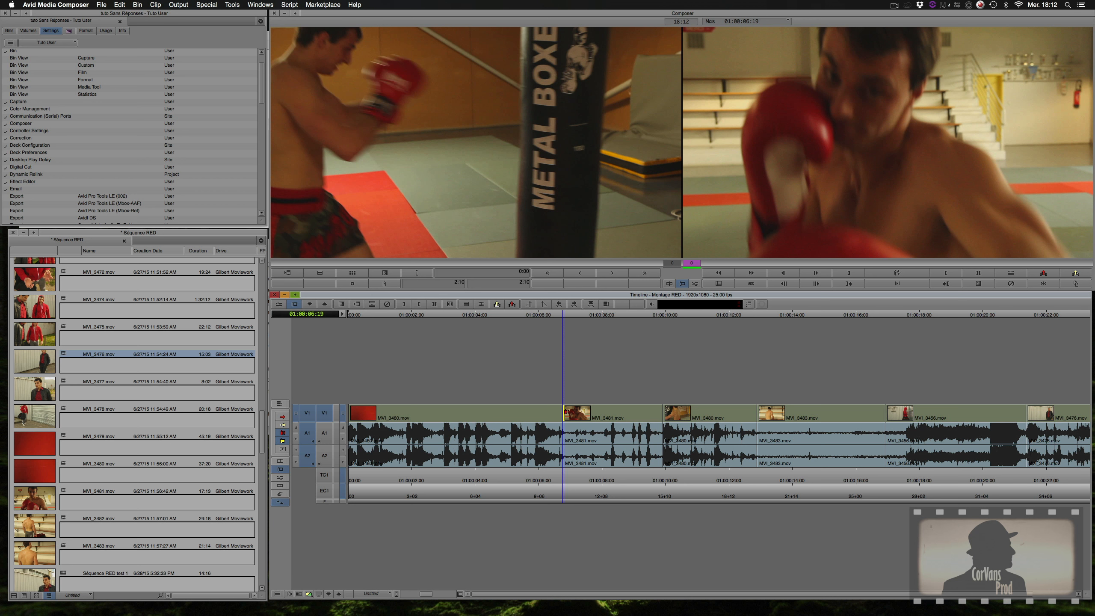
- Add audio tracks A1 and A2 to the trim selection, and remove them again
click(324, 432)
click(324, 456)
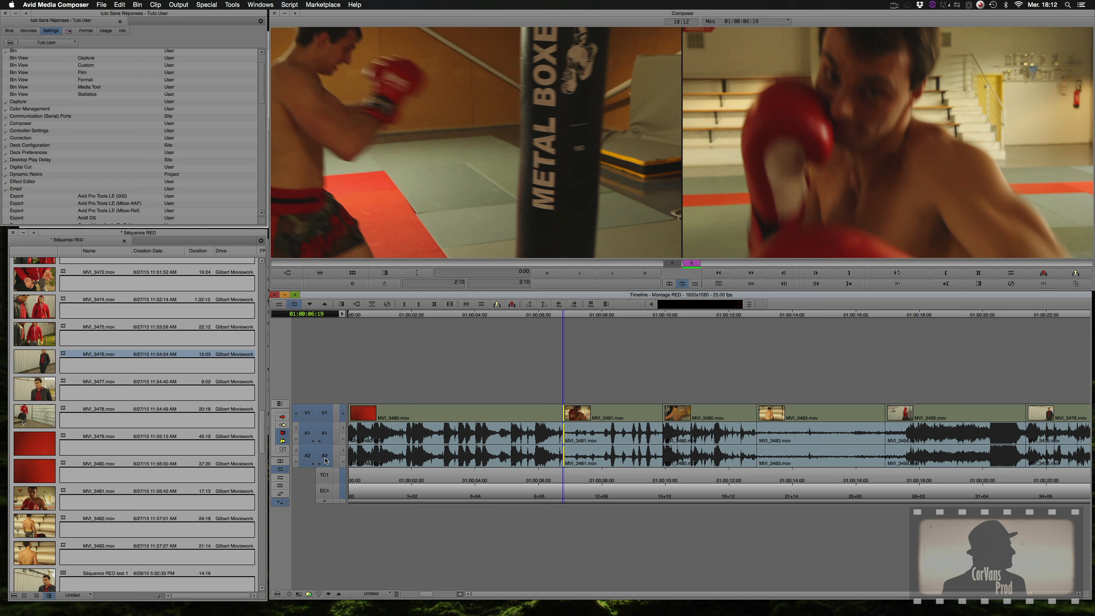
click(324, 433)
click(325, 457)
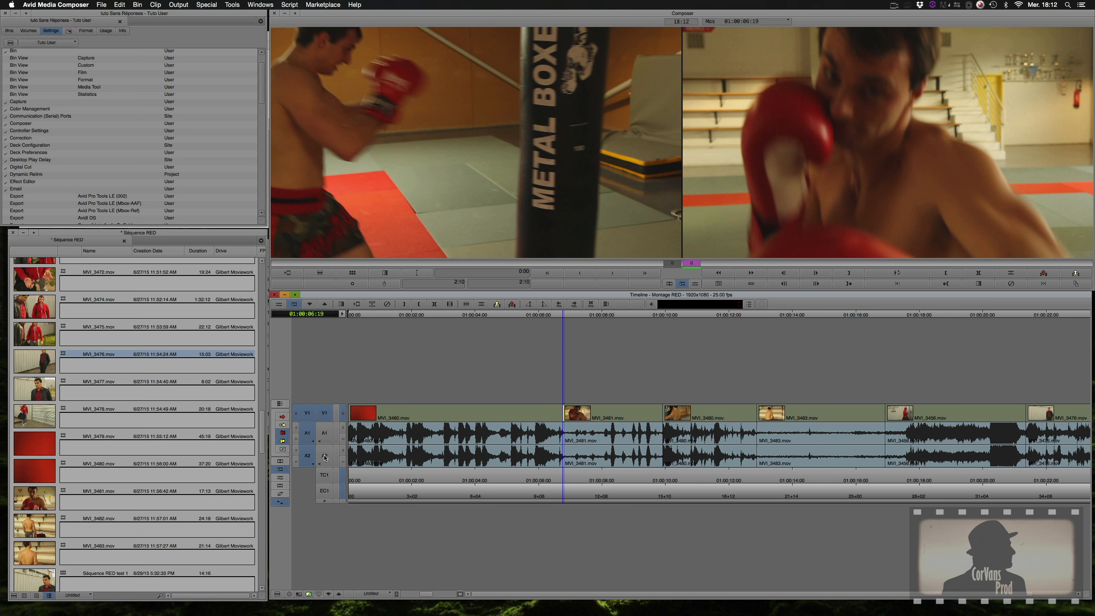
- Select the cuts after MVI_3481.mov and before MVI_3483.mov on V1 in turn, finishing with only the incoming side of the cut after MVI_3481.mov
click(663, 413)
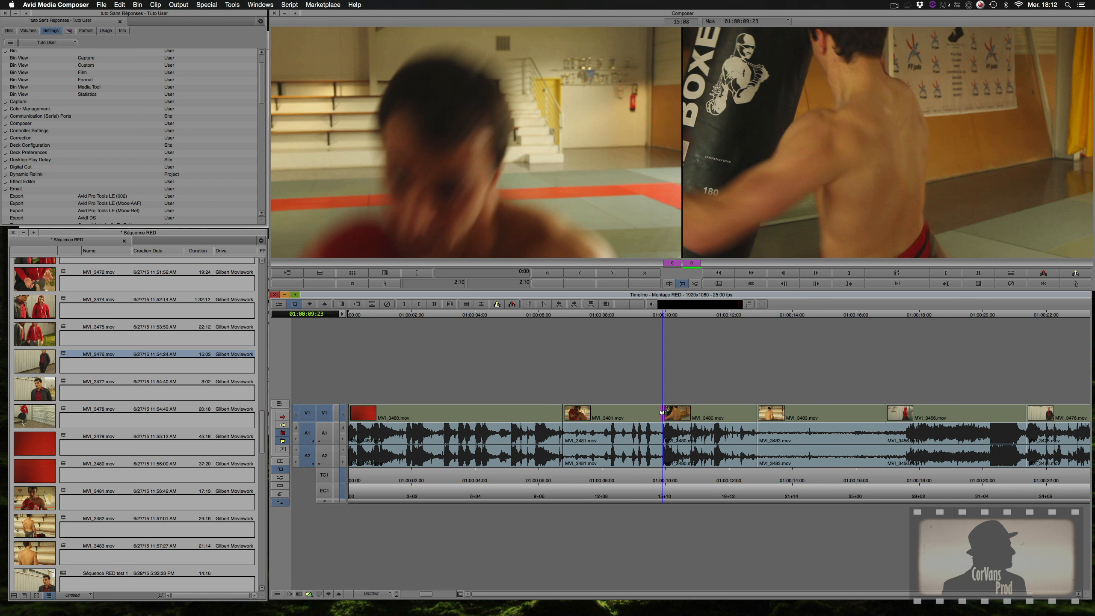
click(756, 413)
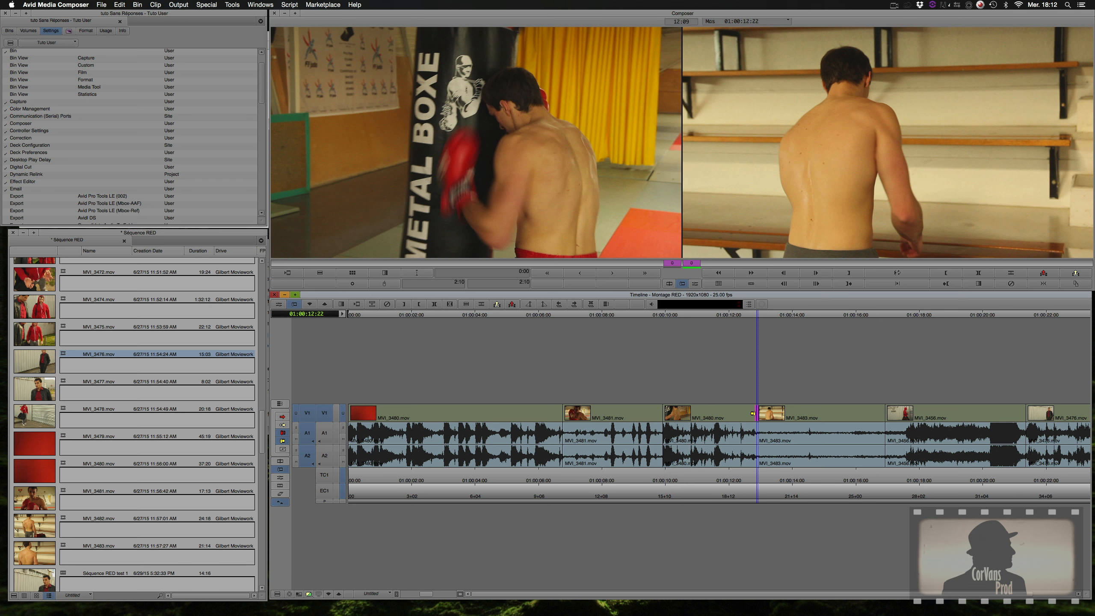
click(753, 413)
click(664, 414)
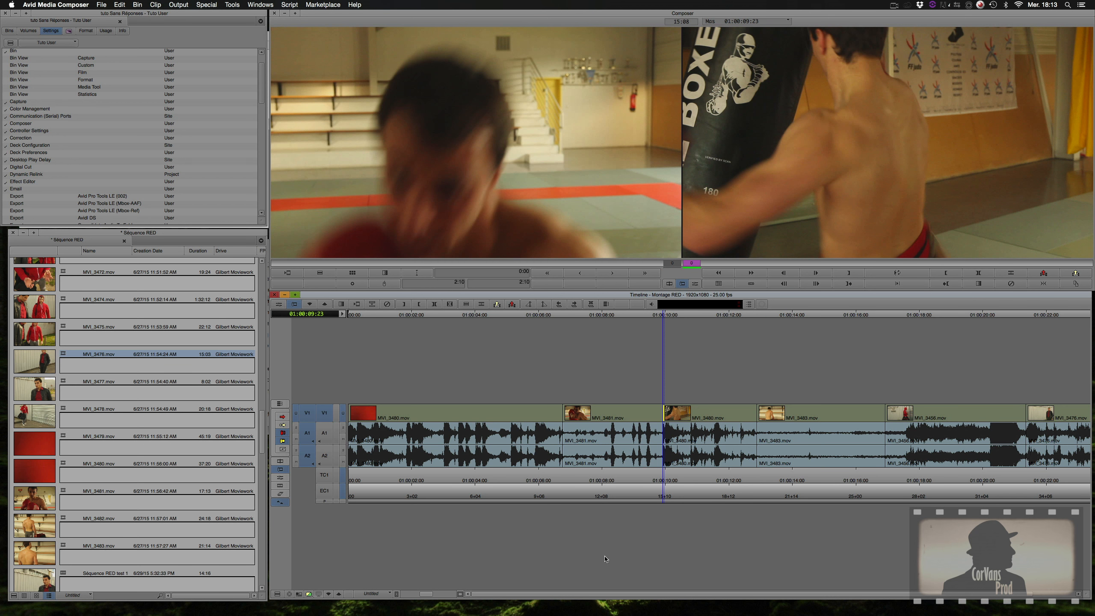
- Ripple-trim the head of the clip after MVI_3481.mov about five frames longer on V1 only, and inspect the effect on the following clips
mouse_move(597, 595)
mouse_down()
mouse_move(633, 595)
mouse_move(603, 595)
mouse_up()
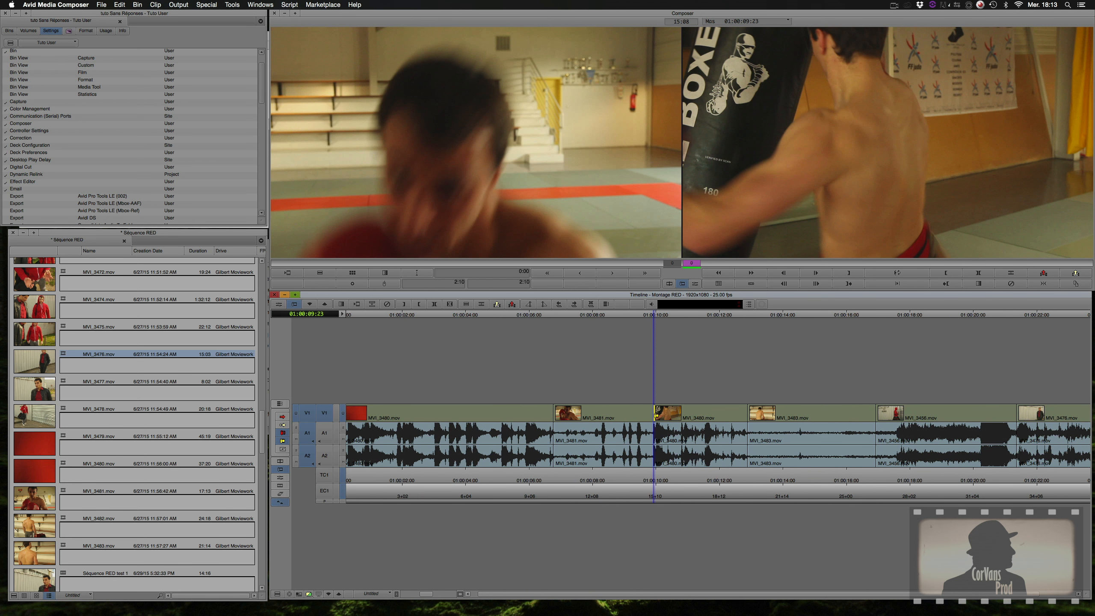
drag(656, 416, 651, 417)
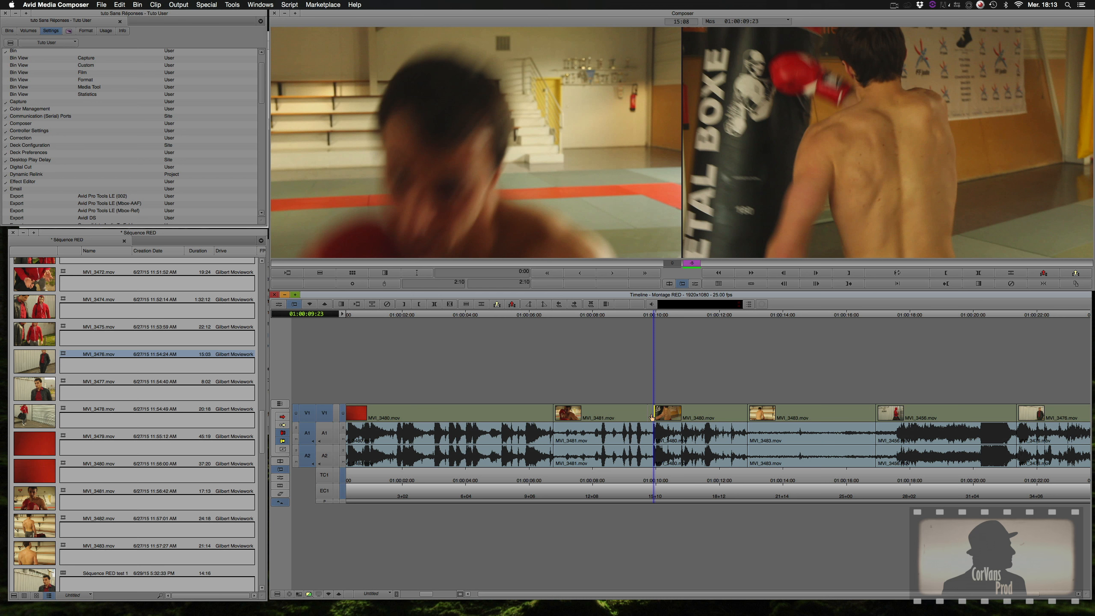
drag(651, 417, 651, 416)
drag(651, 415, 650, 416)
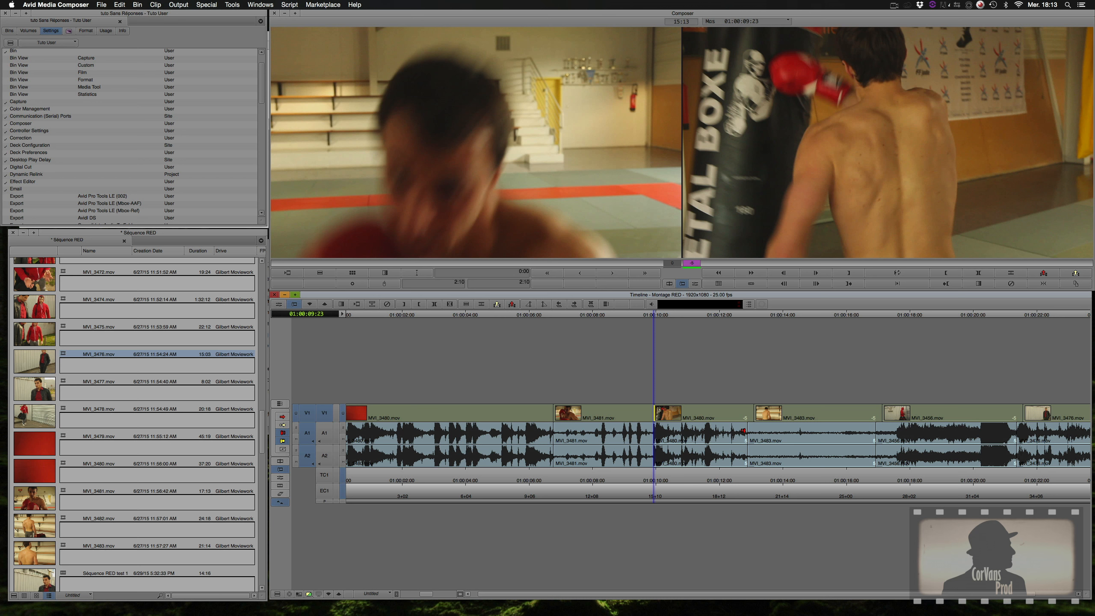
drag(604, 594, 723, 596)
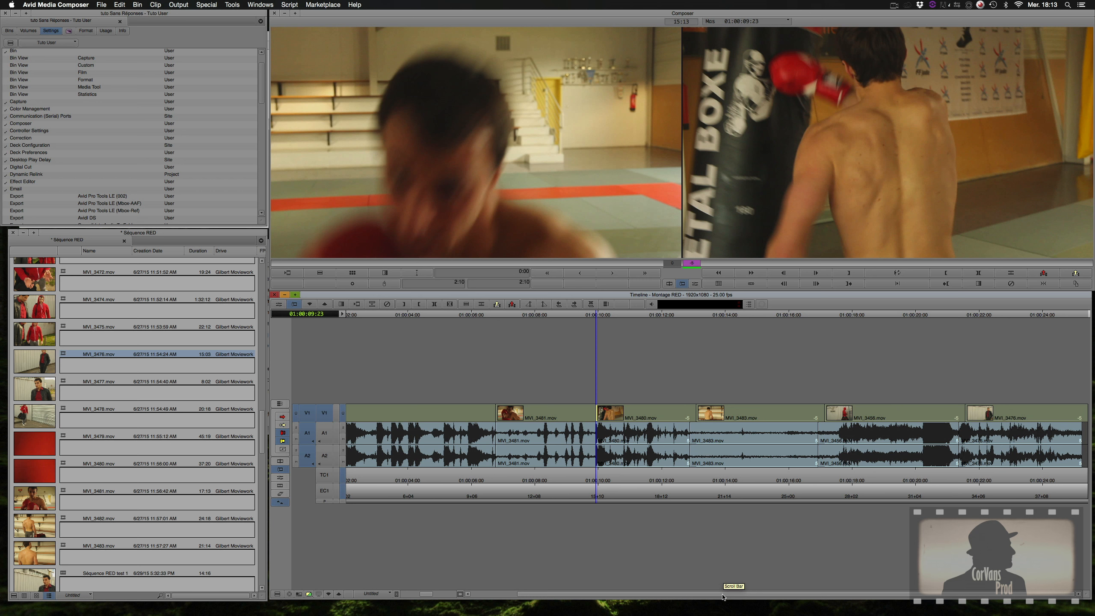
- Undo the video-only ripple trim at the cut after MVI_3481.mov
key(super)
key(super)
key(super+z)
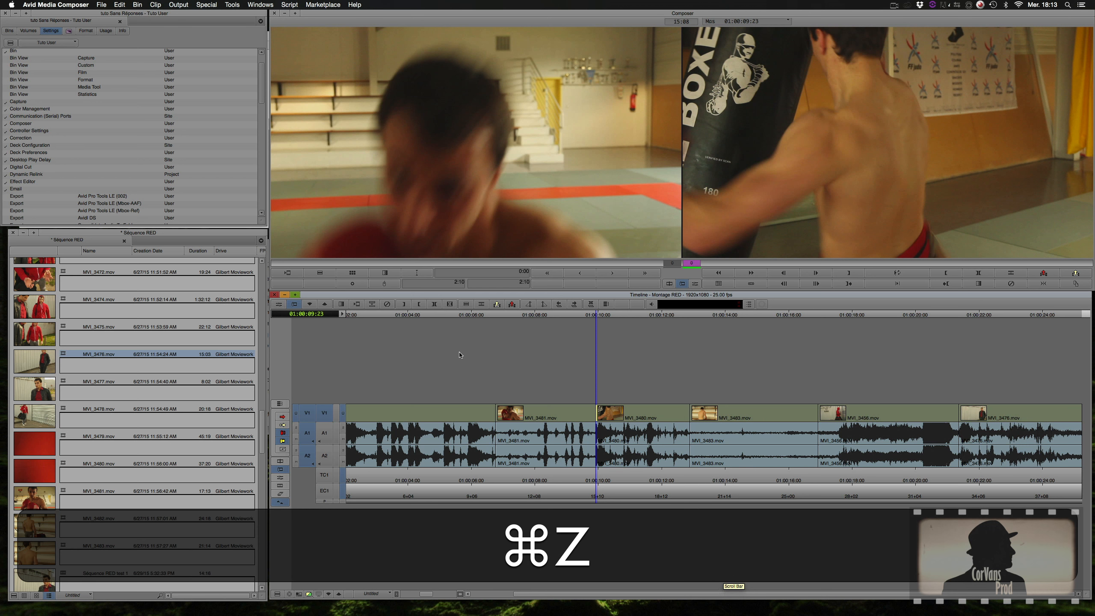
- Add audio tracks A1 and A2 to the trim selection and ripple-trim the incoming clip's head two frames longer on all tracks
click(325, 432)
click(325, 455)
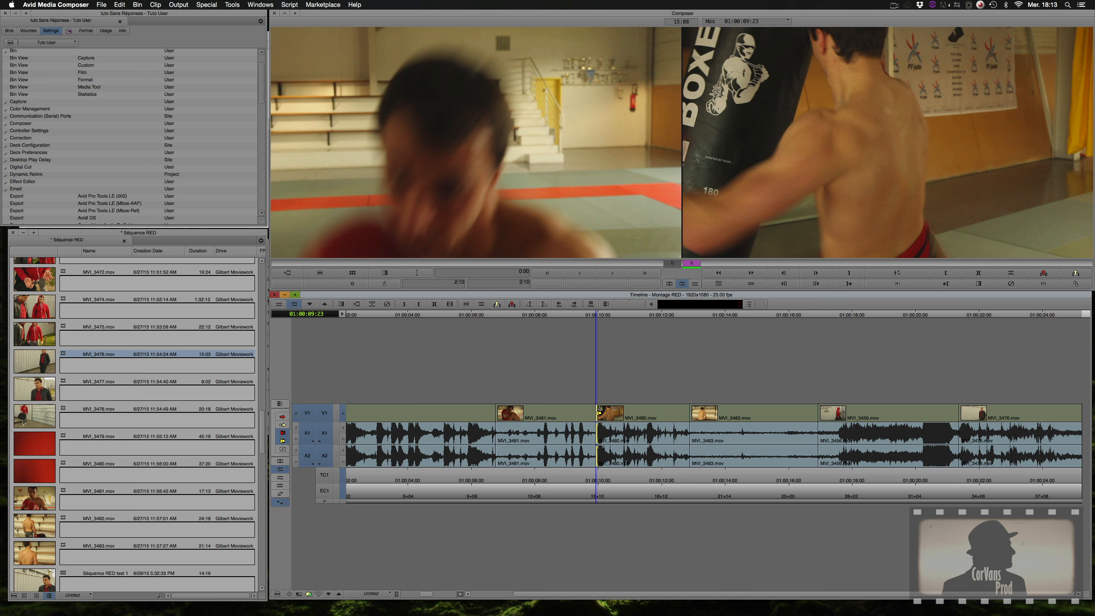
mouse_move(598, 414)
mouse_down()
mouse_move(587, 414)
mouse_move(597, 414)
mouse_up()
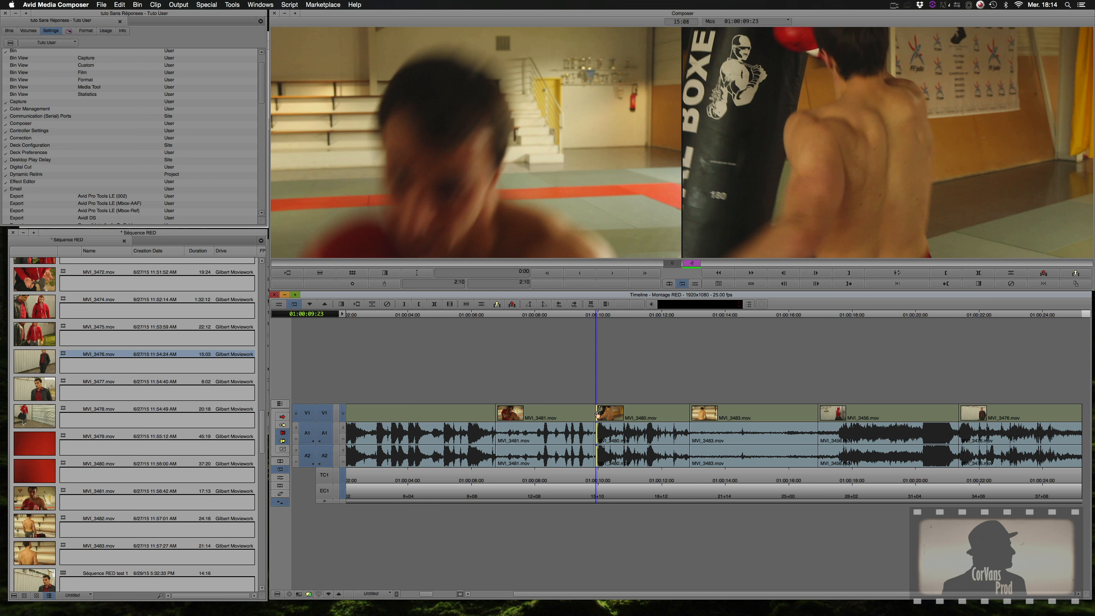
drag(597, 414, 603, 416)
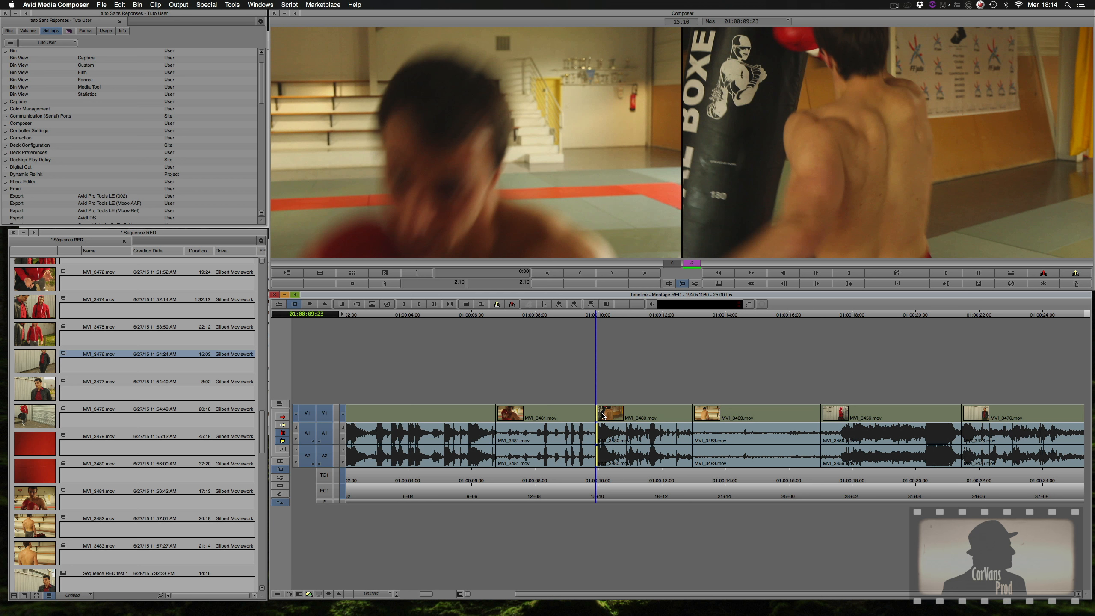
- Play the sequence from within MVI_3481.mov across the trimmed cut, and select the cut's incoming side on V1 for Overwrite Trim
click(566, 314)
key(space)
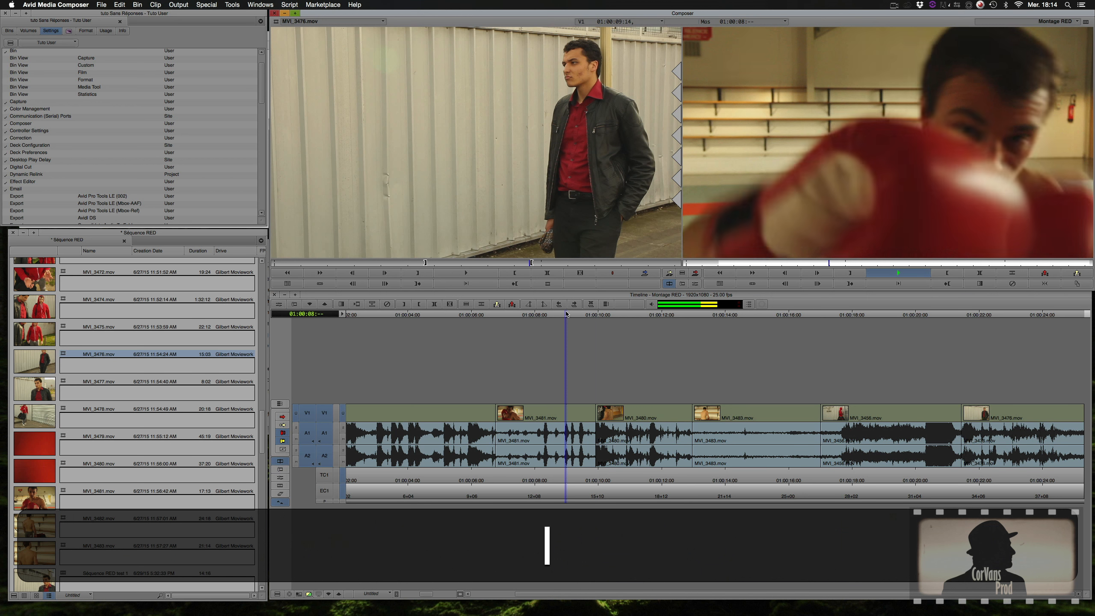
key(k)
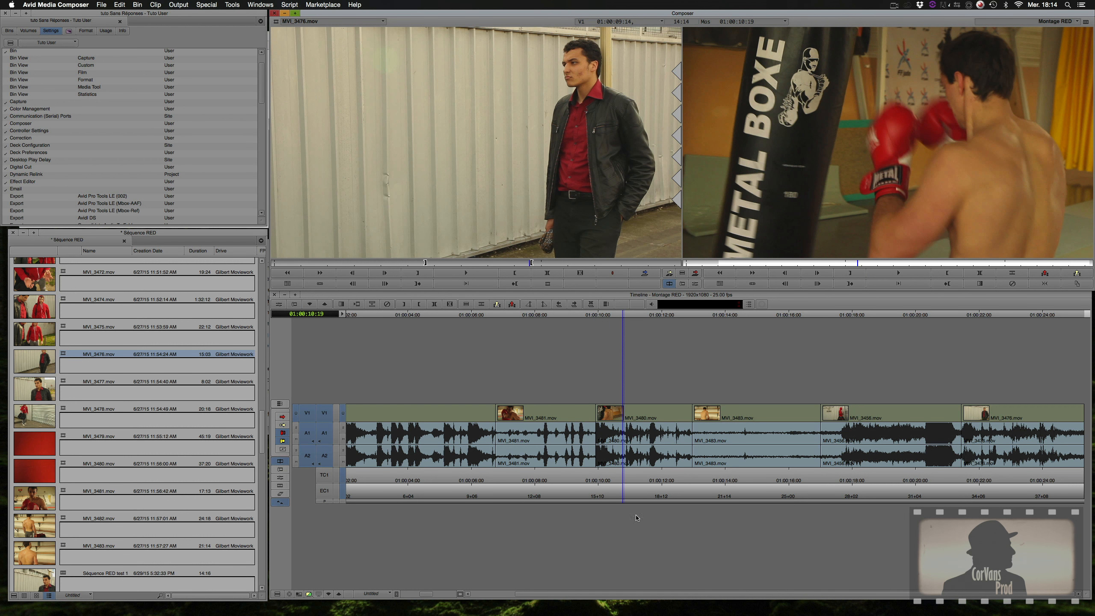
click(607, 596)
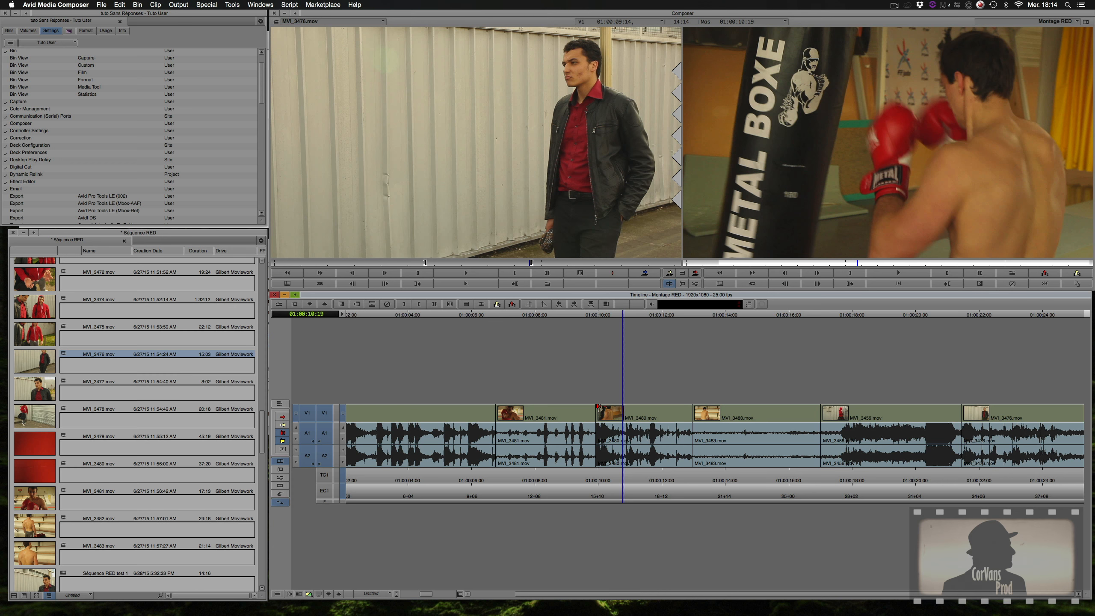
click(598, 409)
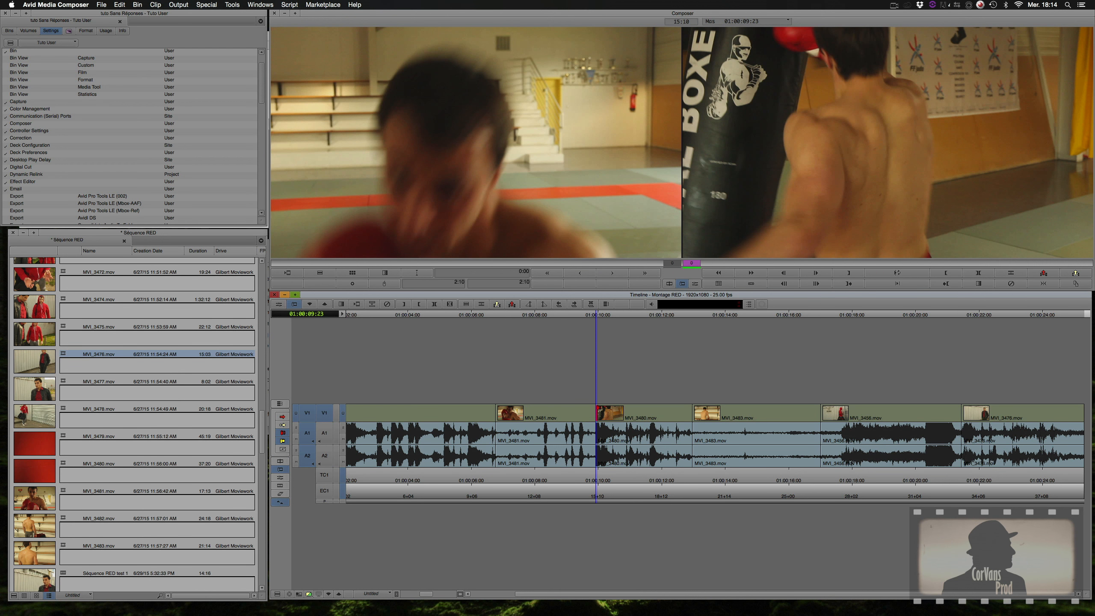
- Play the sequence repeatedly across the cut into MVI_3483.mov to examine the match between the two shots
click(673, 316)
key(l)
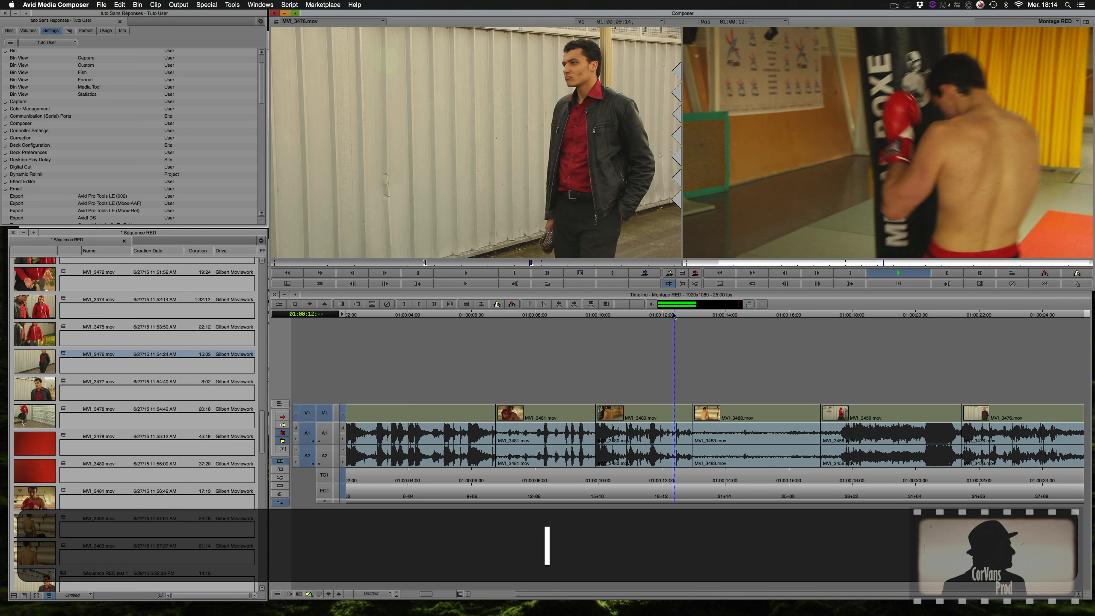
key(k)
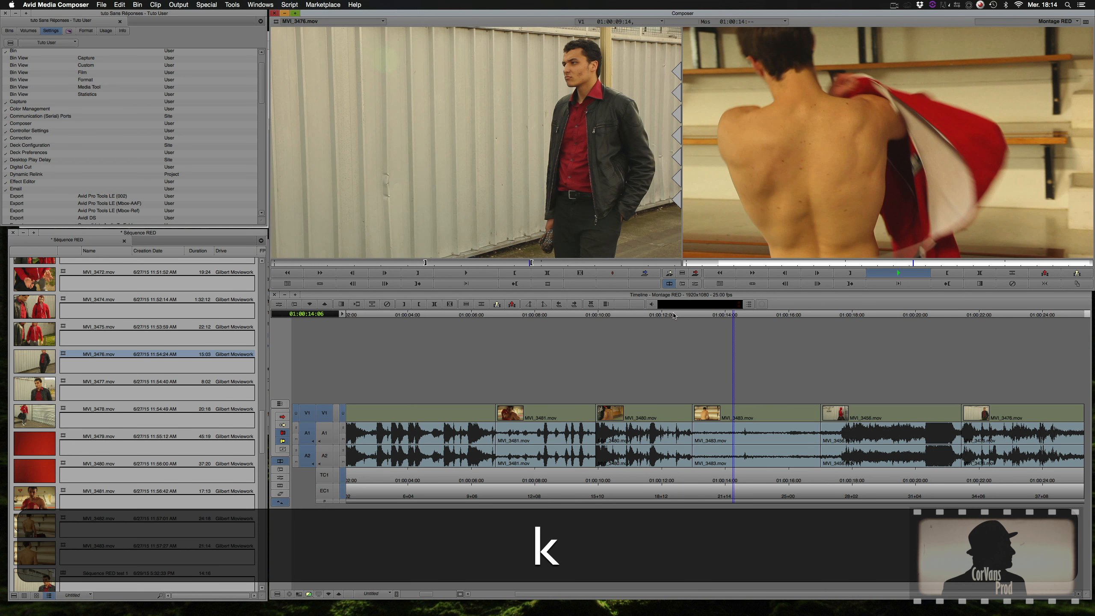
key(l)
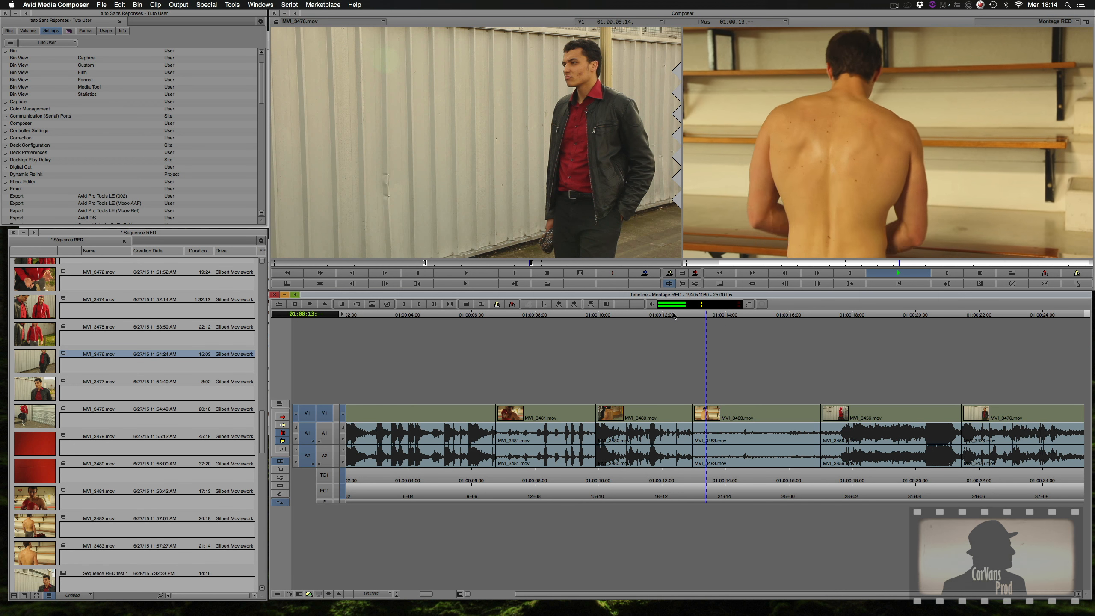
key(k)
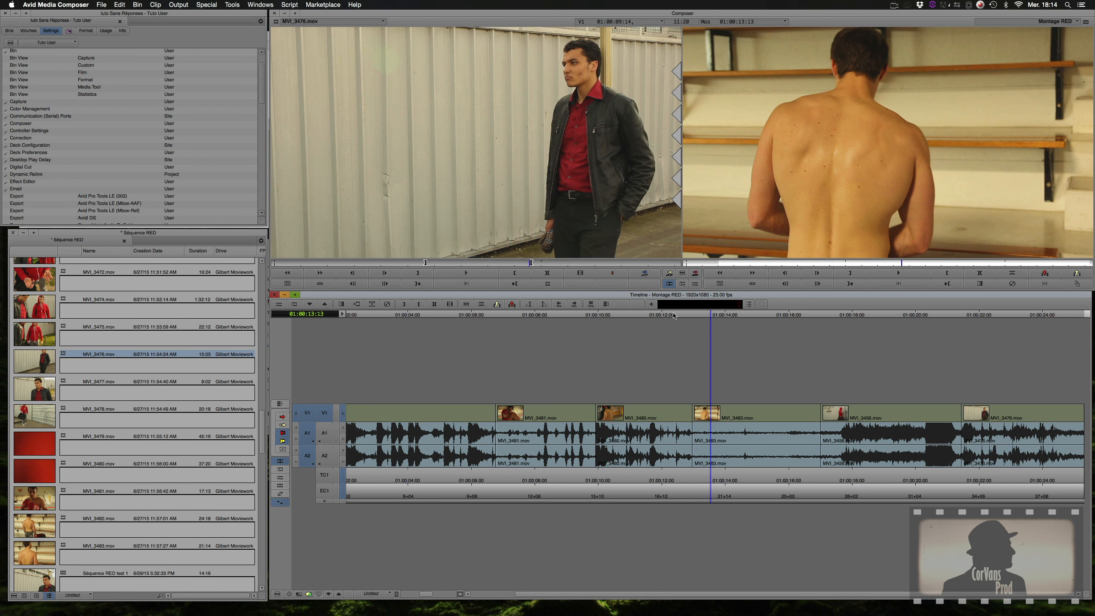
click(670, 316)
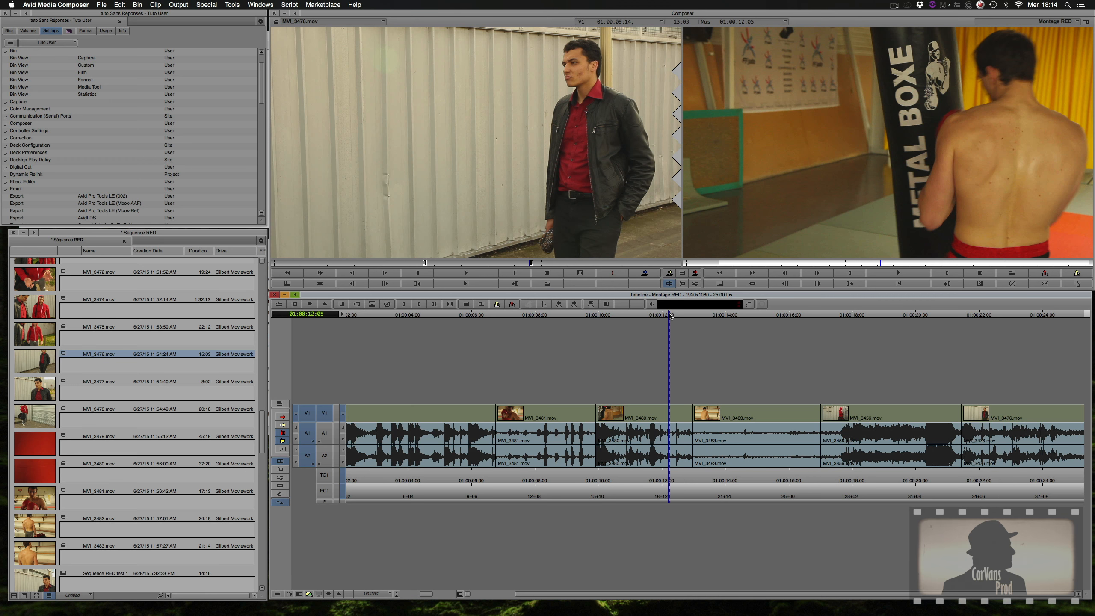
key(l)
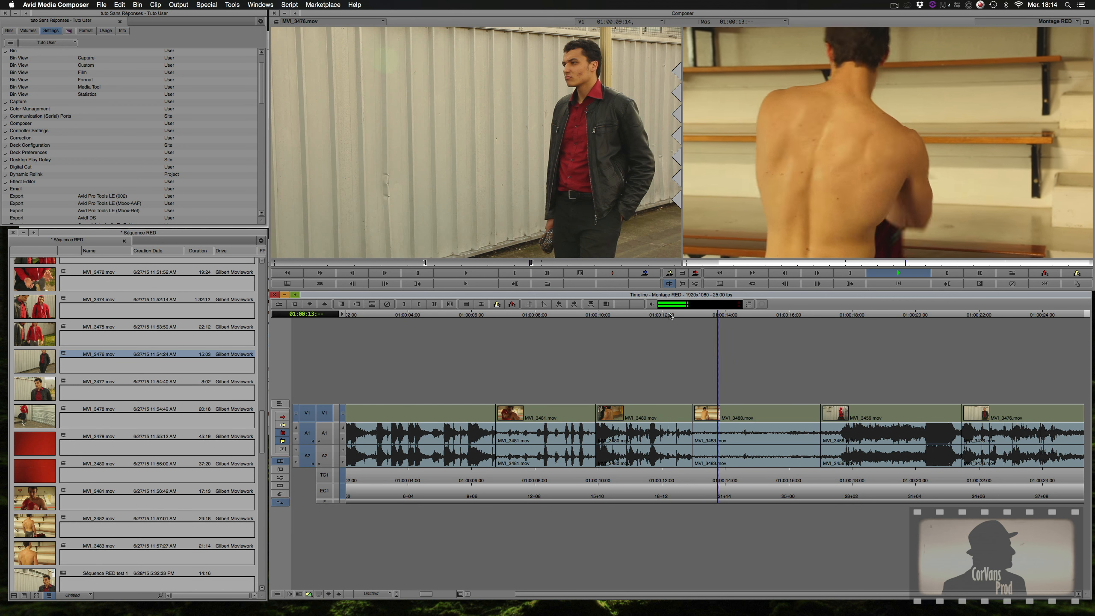
key(k)
click(659, 315)
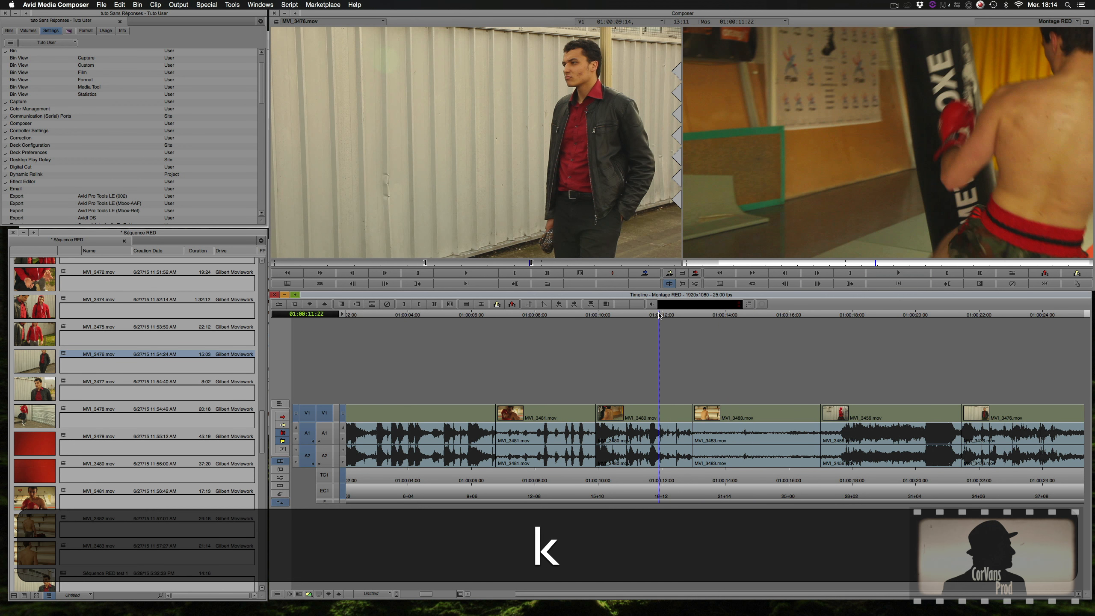
key(l)
key(k)
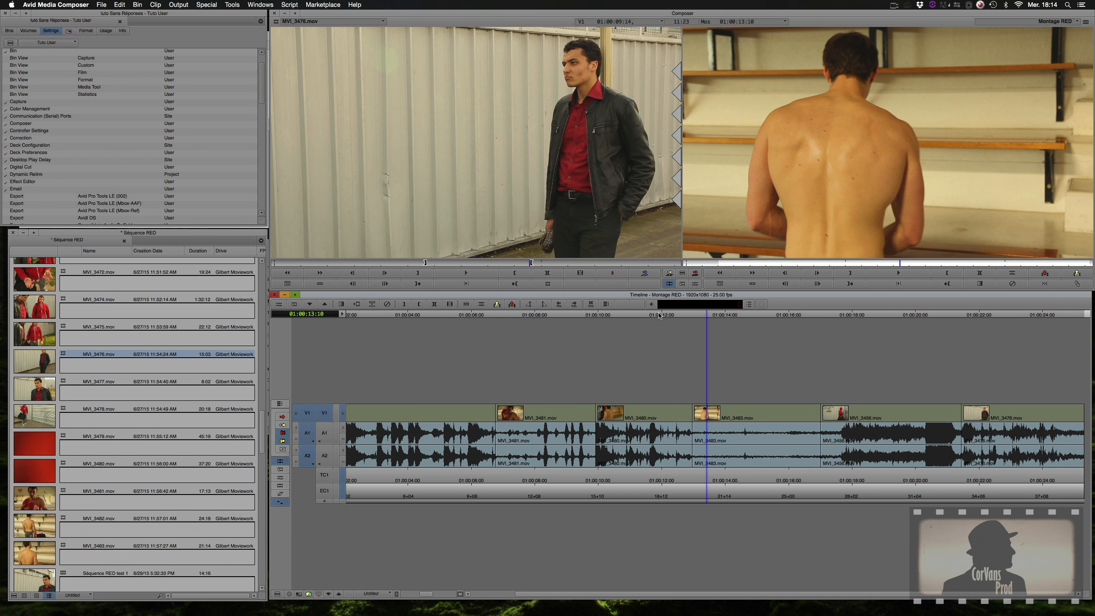
click(660, 315)
key(l)
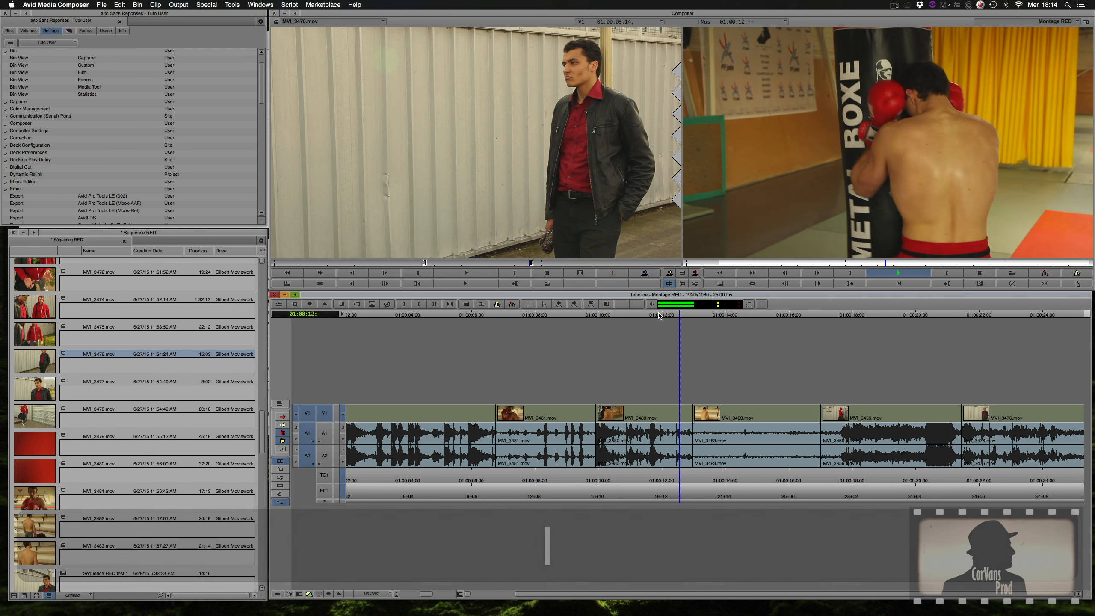
key(k)
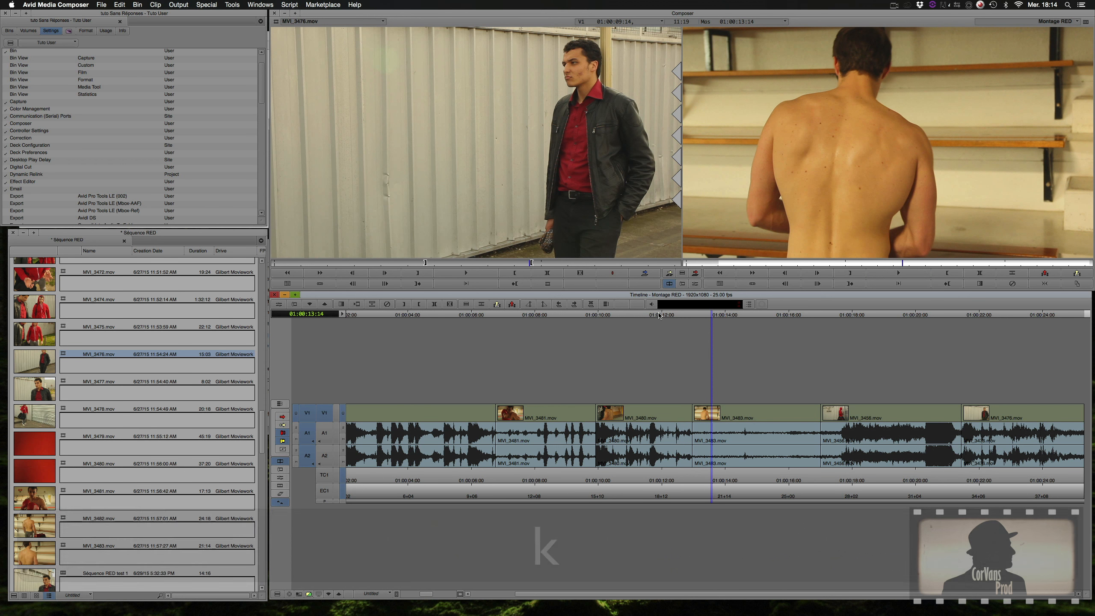
- Extend the head of MVI_3483.mov on V1 nine frames earlier to 01:00:12:15 with Overwrite Trim, and park the playhead before the cut
drag(711, 315, 692, 315)
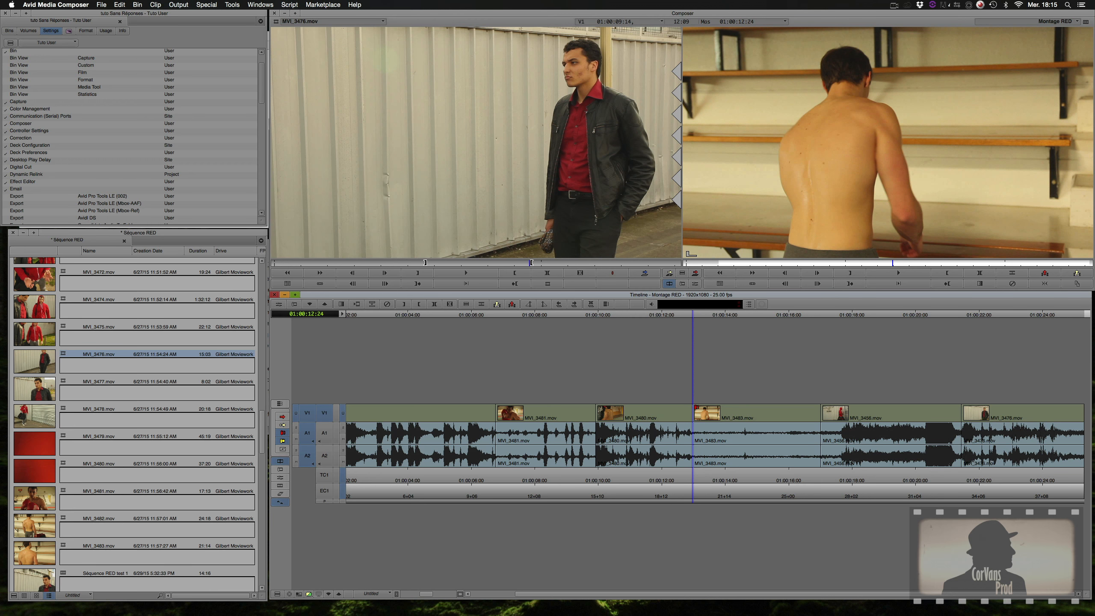
click(695, 408)
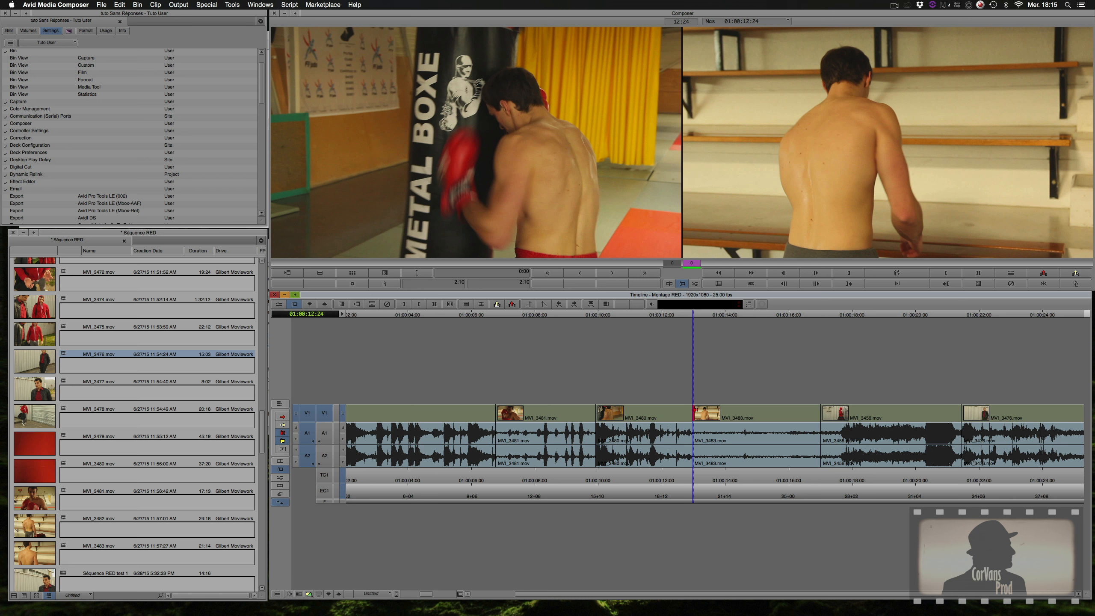
mouse_move(696, 408)
mouse_down()
mouse_move(686, 410)
mouse_move(711, 411)
mouse_move(682, 411)
mouse_up()
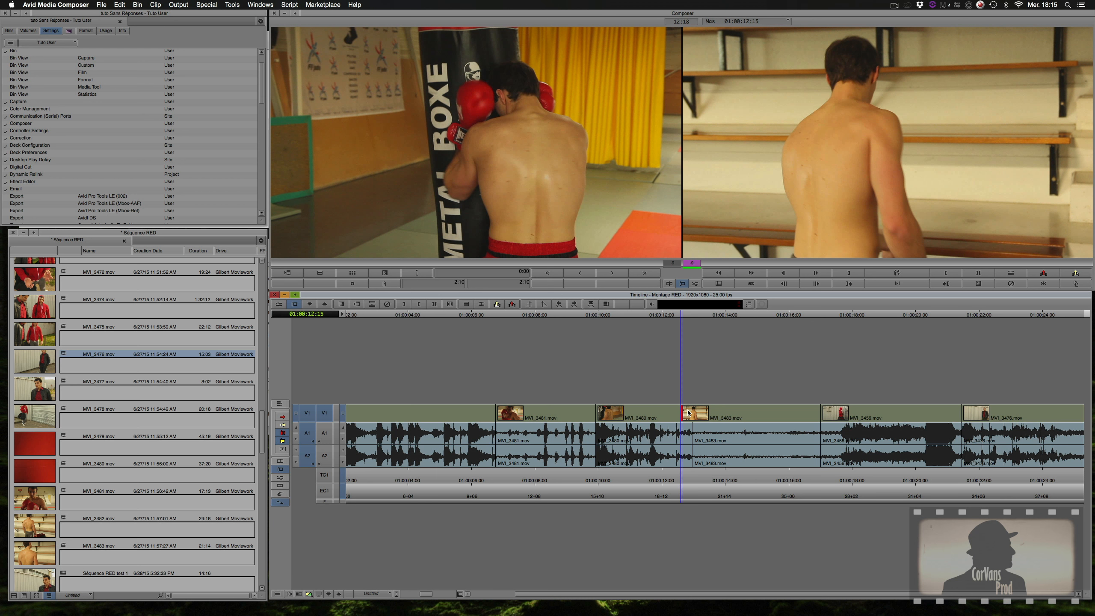
click(674, 317)
drag(662, 317, 659, 317)
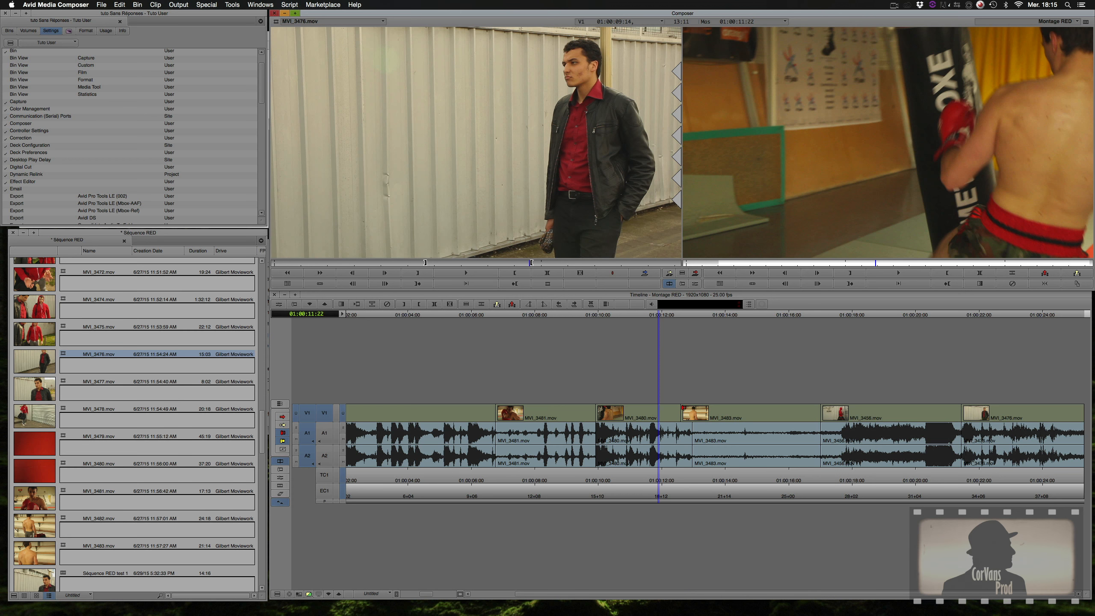
- Overwrite-trim the head of MVI_3483.mov on V1 to 01:00:13:19, and undo the overwrite trims on that cut
click(682, 409)
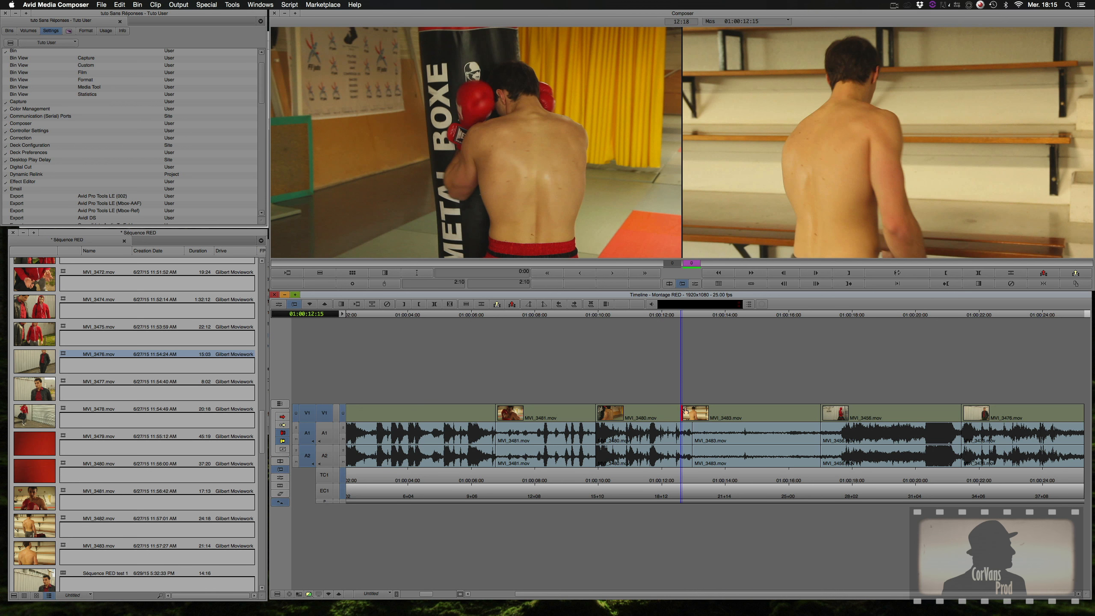
drag(684, 410, 722, 409)
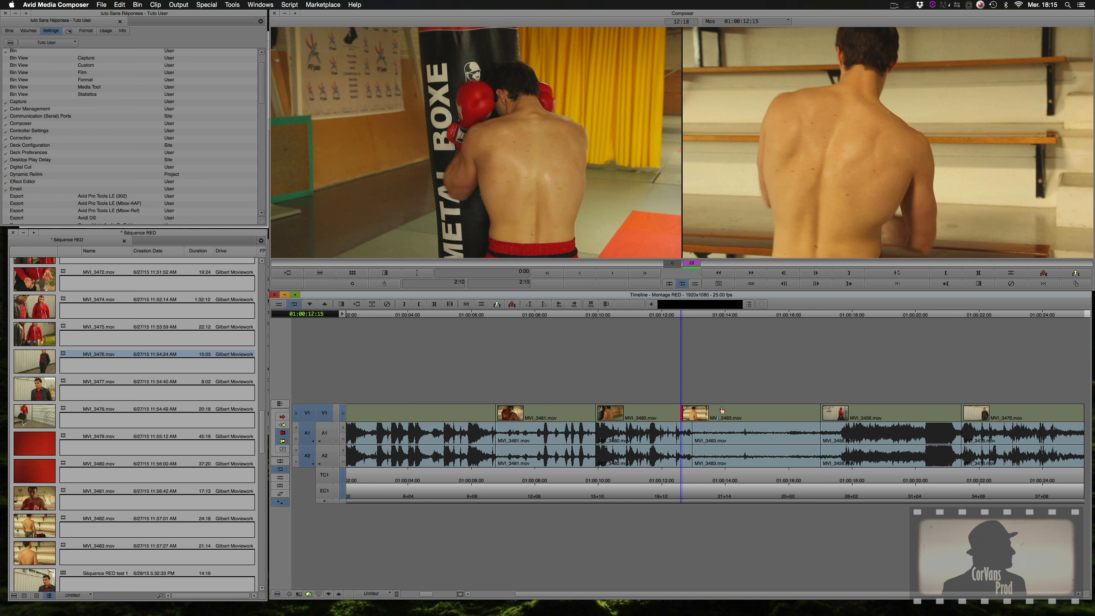
drag(722, 409, 722, 409)
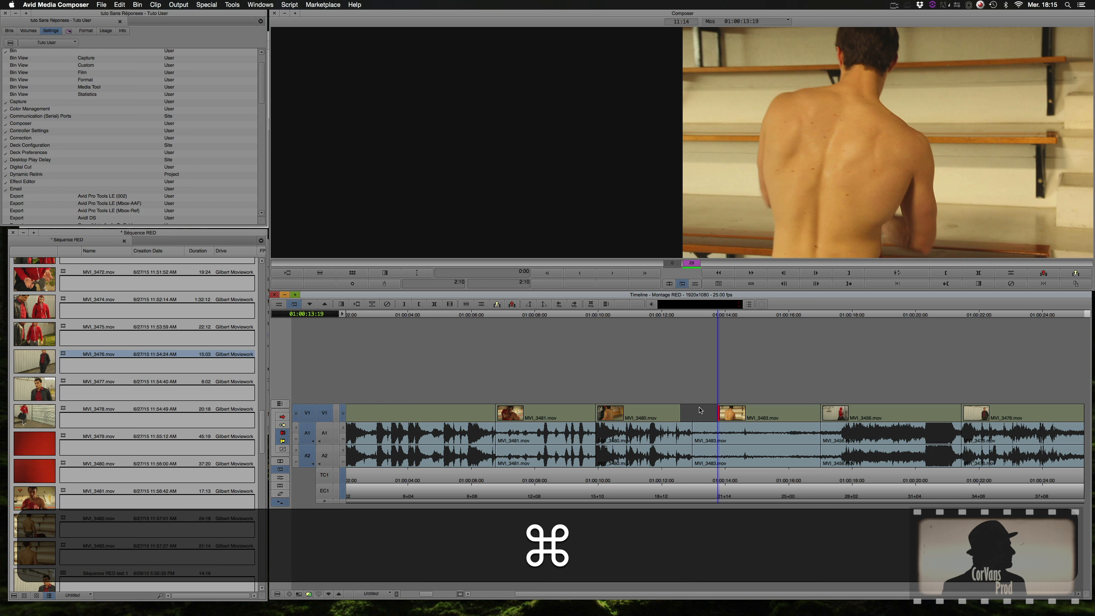
key(super+z)
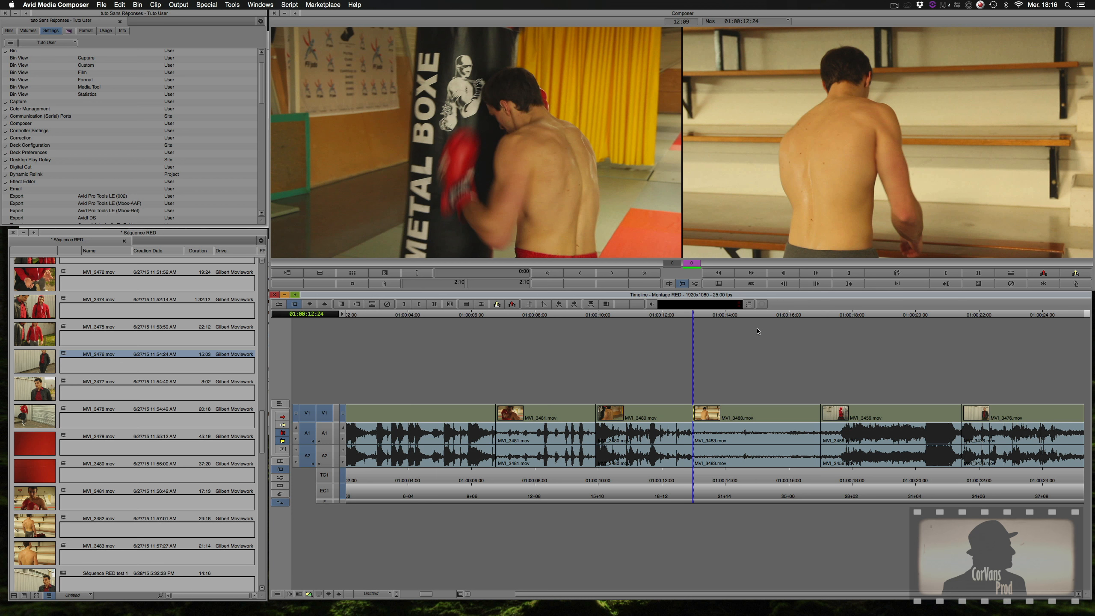
- Extend the head of MVI_3483.mov frame by frame with Ripple Trim on V1 only, and undo that trim
click(576, 272)
click(576, 273)
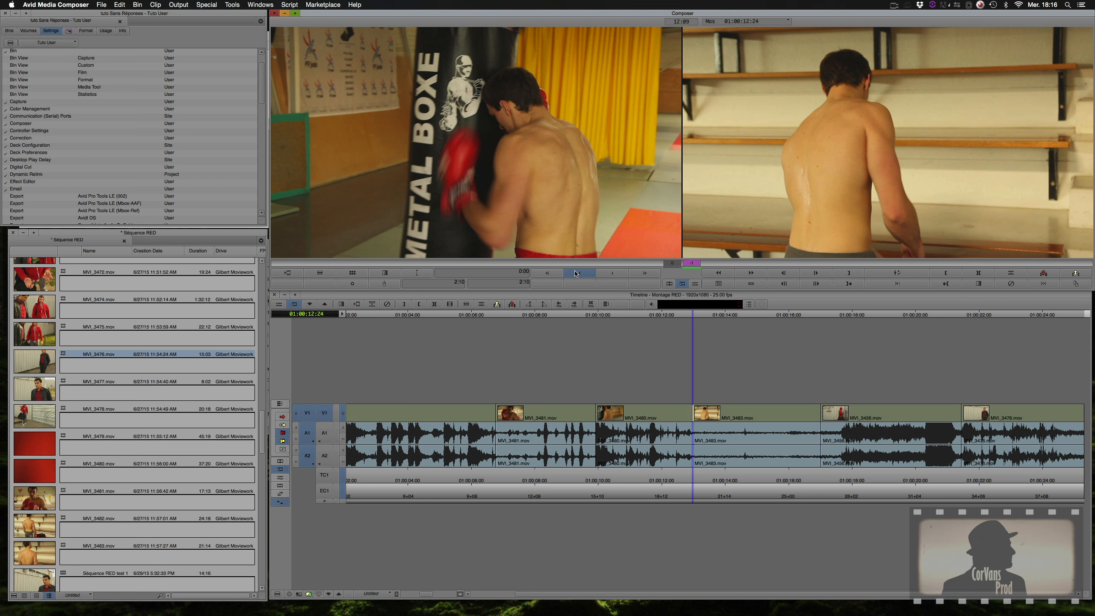
click(577, 272)
click(576, 273)
click(577, 273)
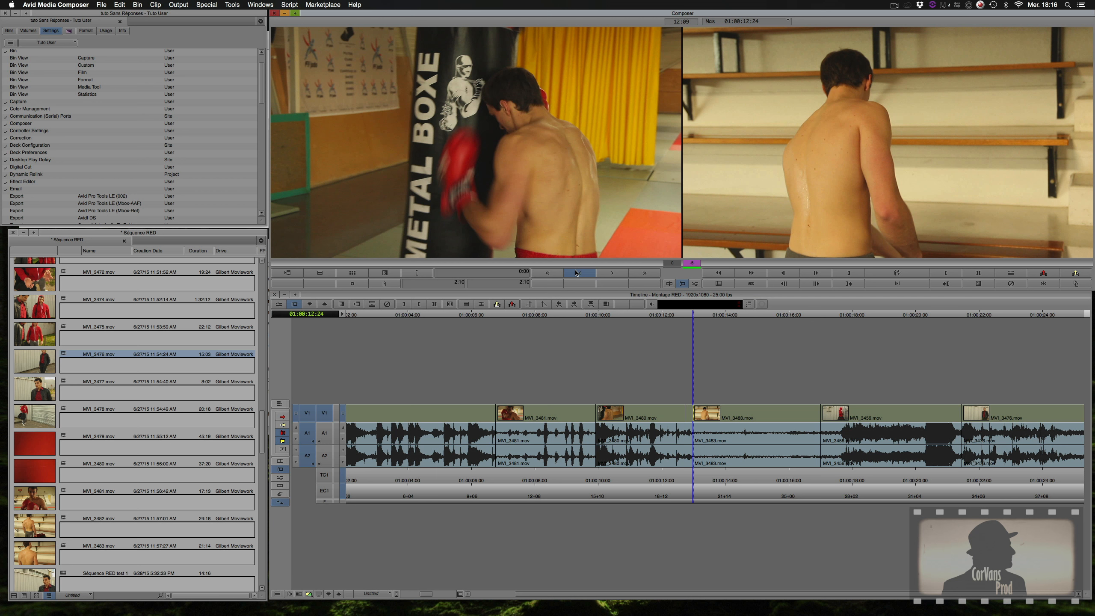
click(577, 273)
click(576, 272)
click(576, 273)
click(576, 272)
click(577, 272)
click(576, 273)
click(576, 272)
click(576, 273)
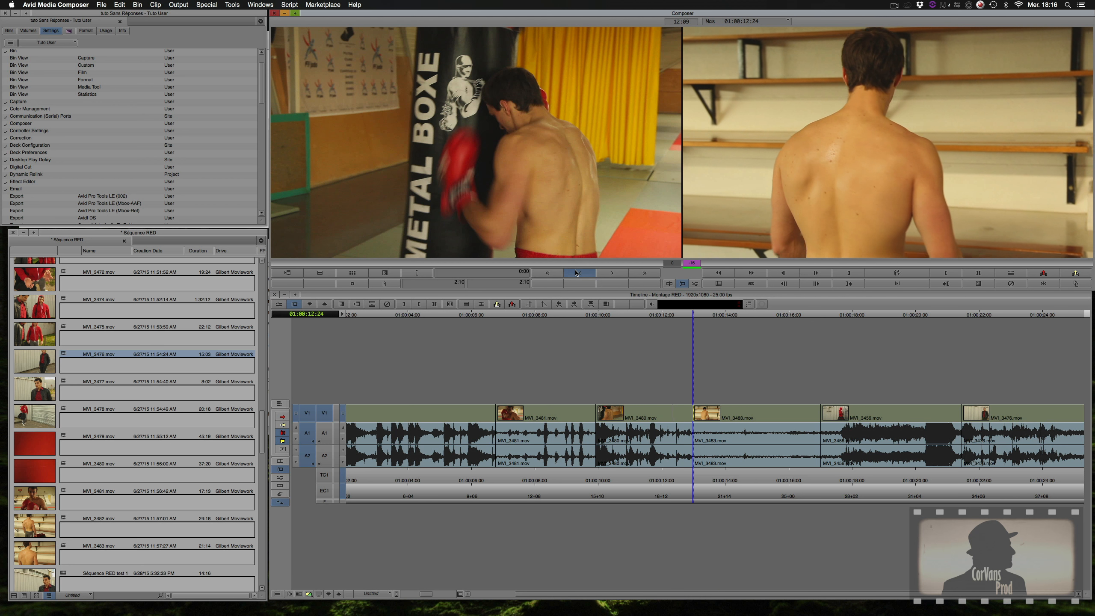
click(577, 272)
click(576, 272)
click(576, 272)
click(577, 273)
click(576, 272)
click(576, 272)
click(576, 272)
click(576, 273)
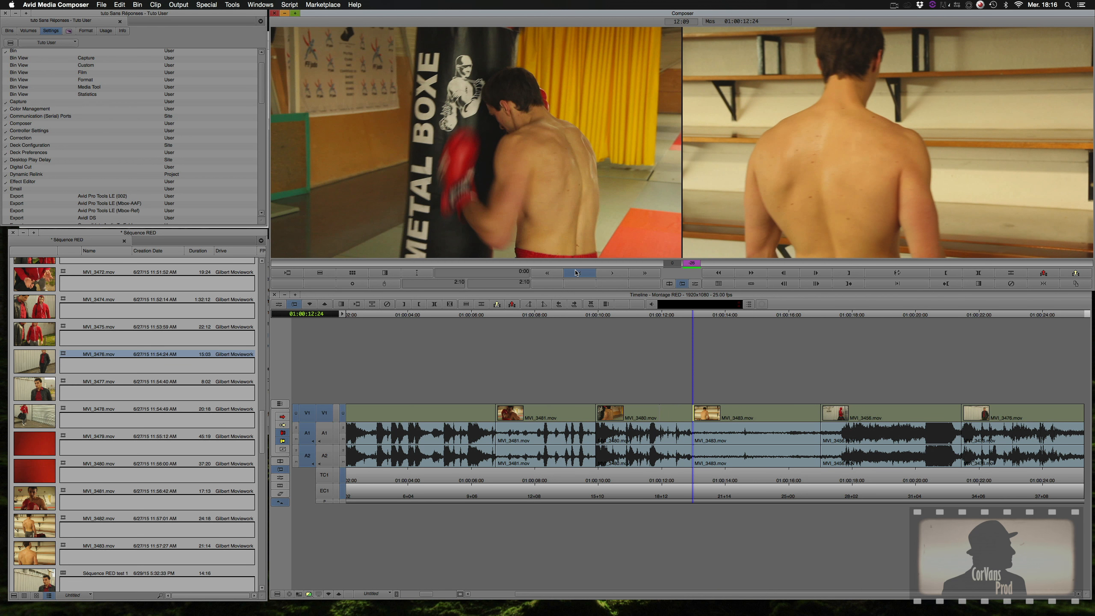
click(577, 272)
click(577, 273)
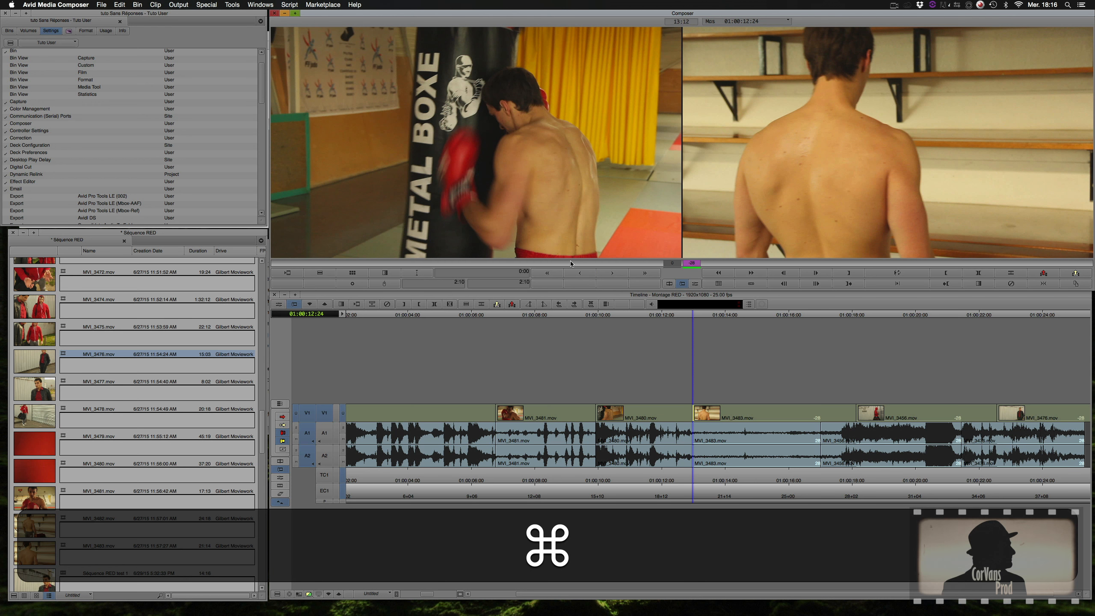
key(super+z)
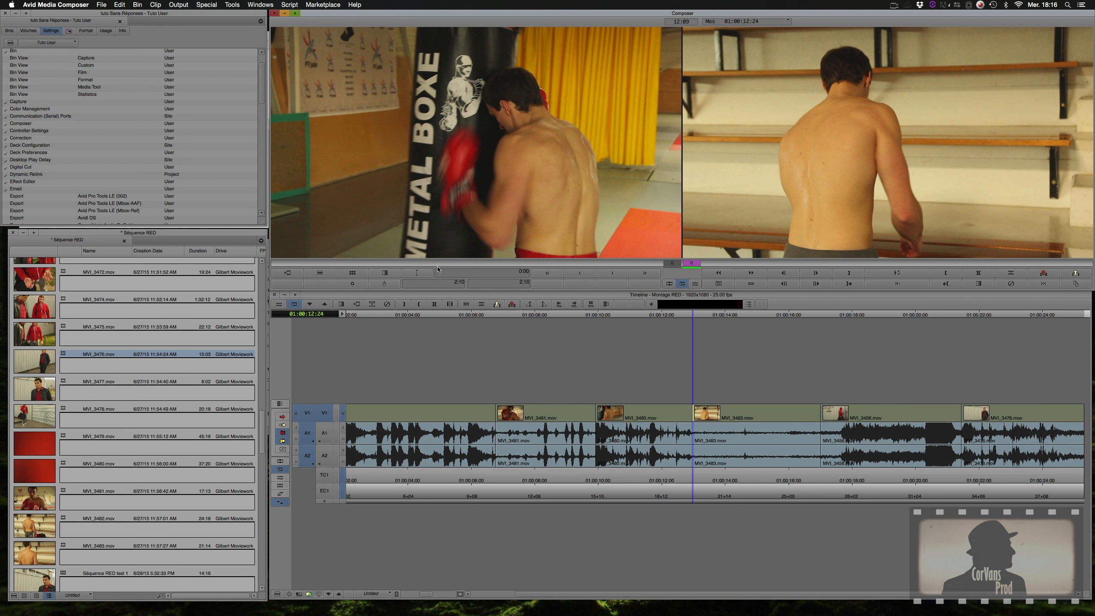
- Include A1 and A2 in the cut's trim selection, and extend the head of MVI_3483.mov 17 frames with Ripple Trim
click(325, 402)
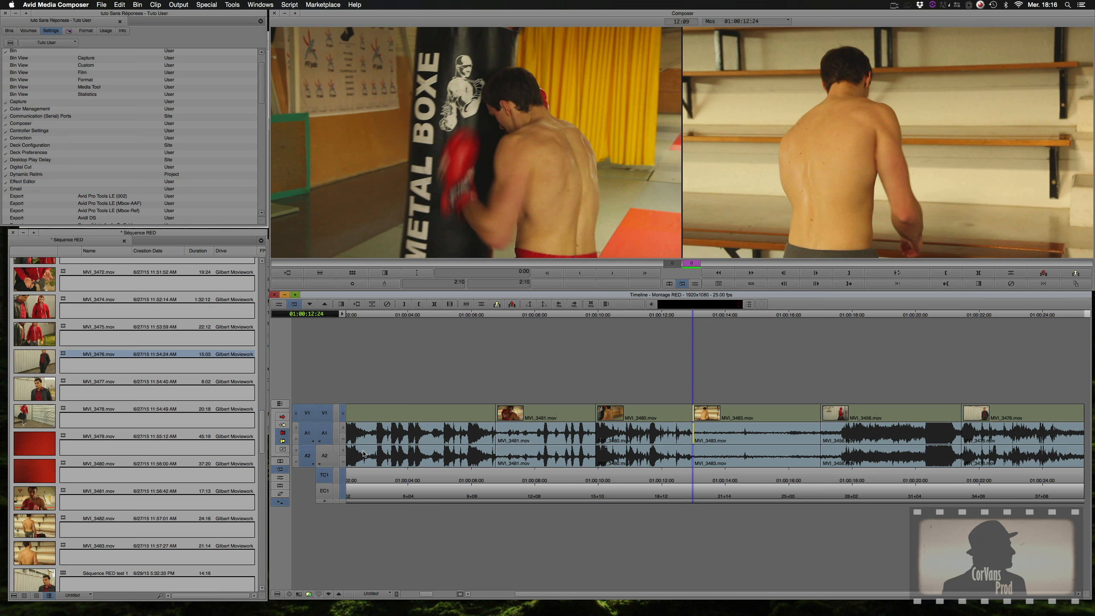
click(325, 455)
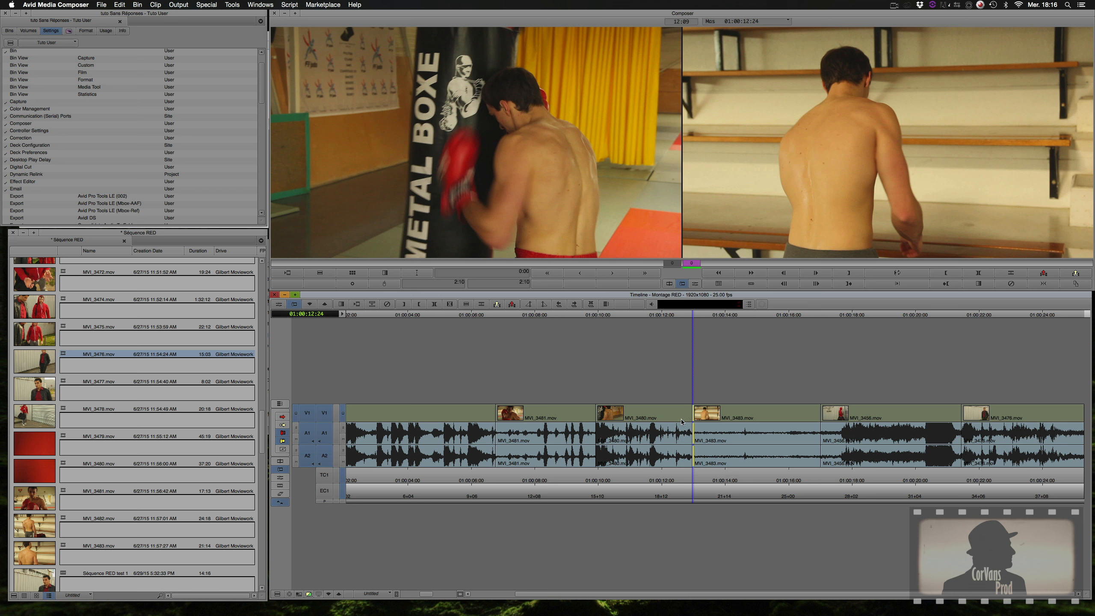
click(588, 273)
click(588, 273)
click(588, 272)
click(588, 273)
click(588, 273)
click(588, 273)
click(588, 273)
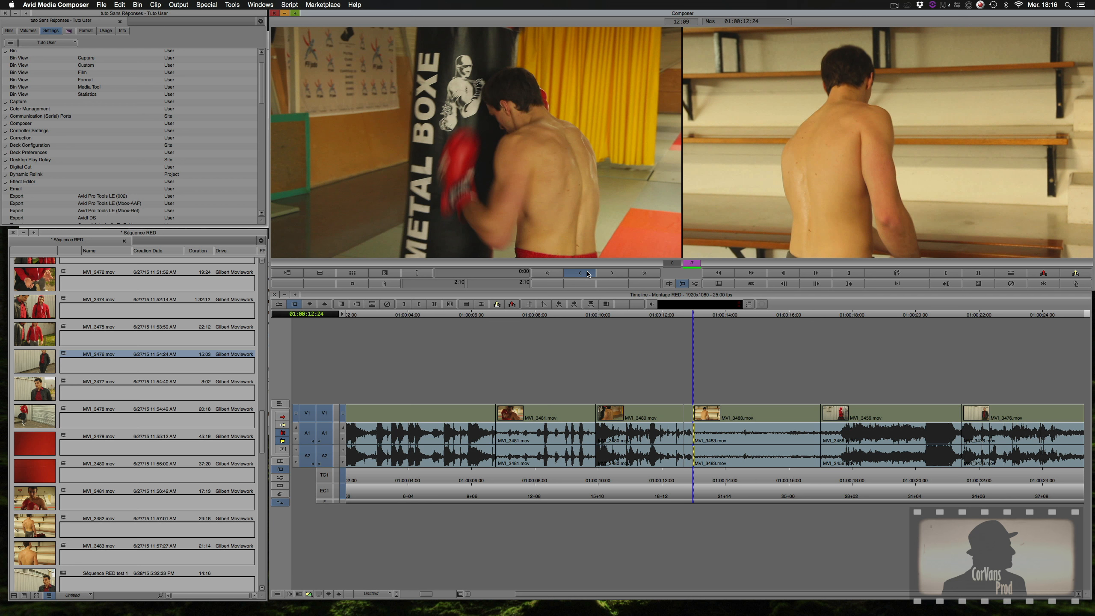
click(548, 272)
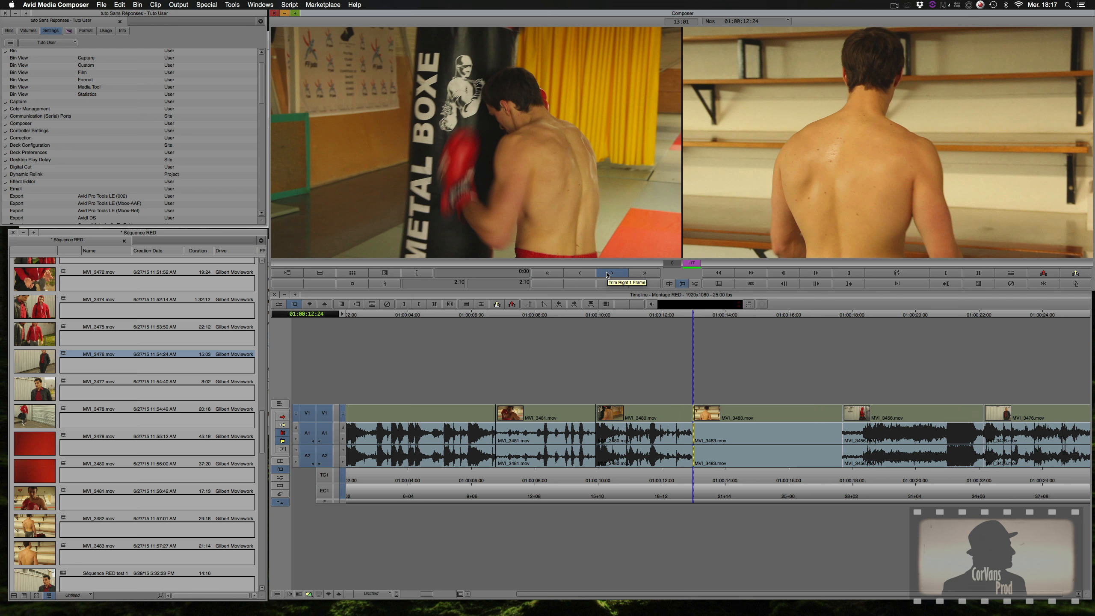
- Loop playback around the trimmed cut twice to check the transition into MVI_3483.mov
key(space)
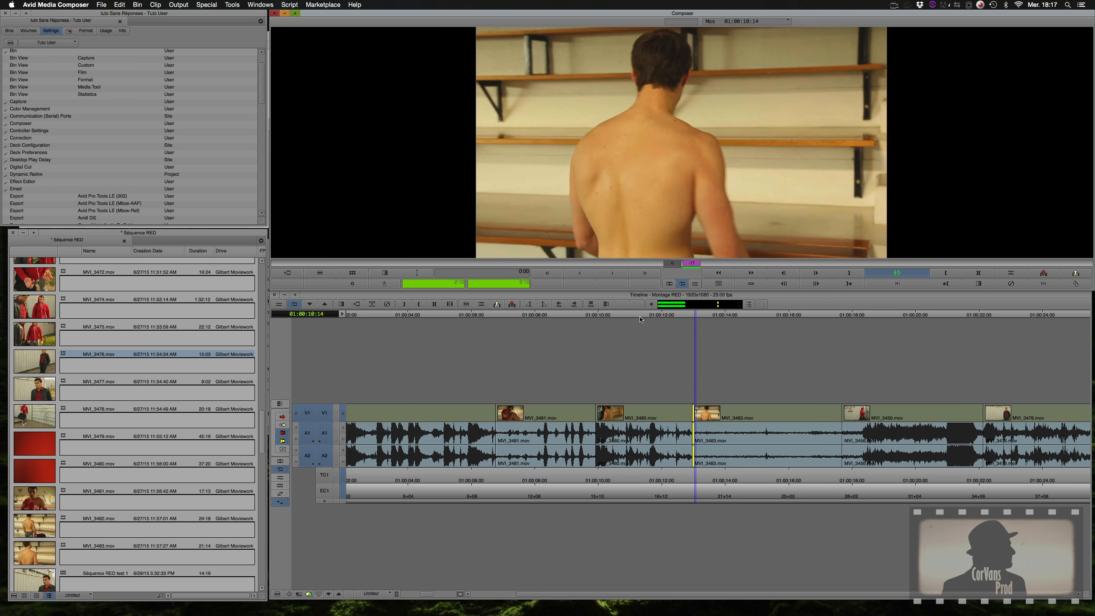
key(space)
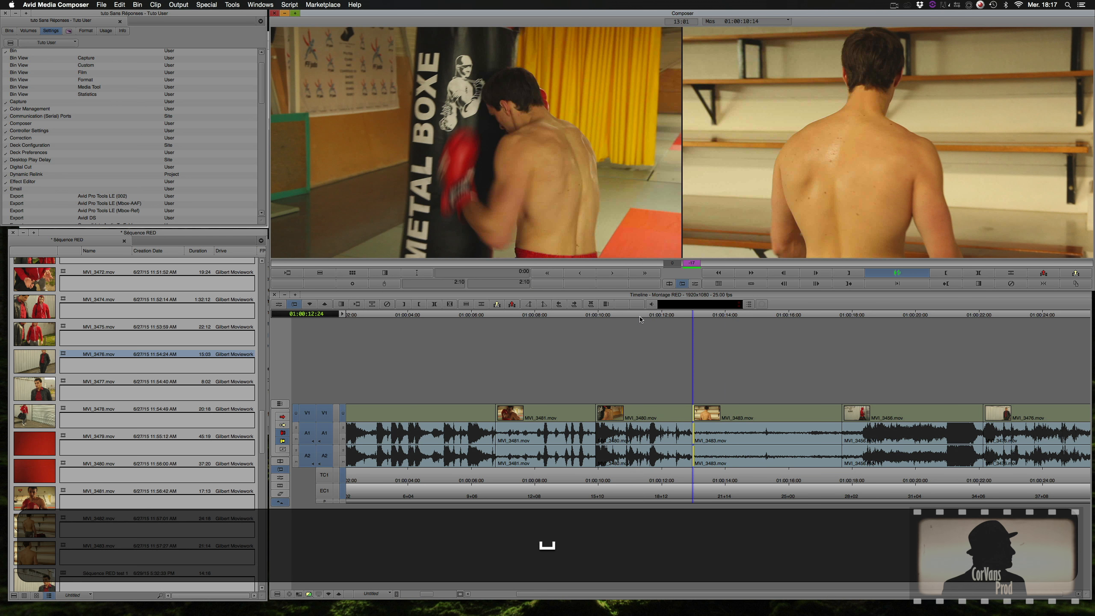
key(space)
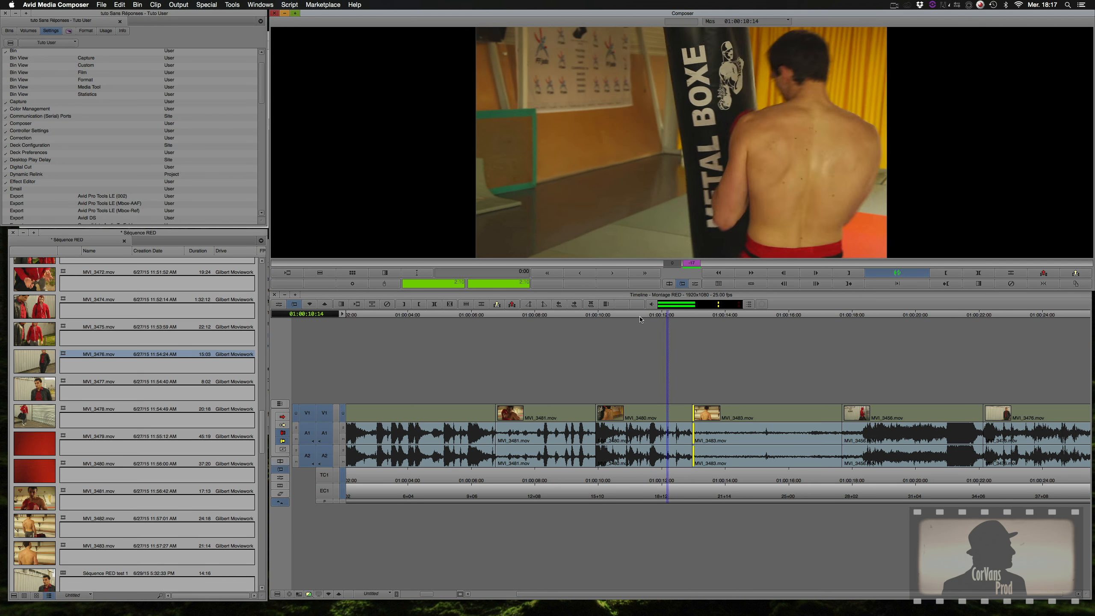
key(space)
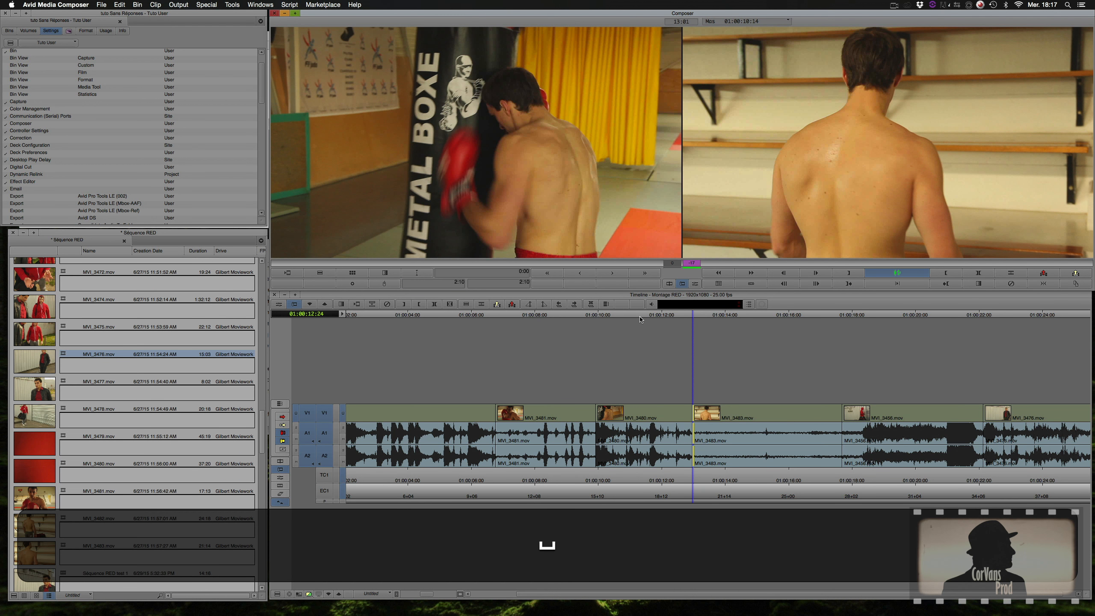
- Leave Trim mode and step back and forth frame by frame across the cut to compare the body positions in both shots
click(694, 315)
key(Left)
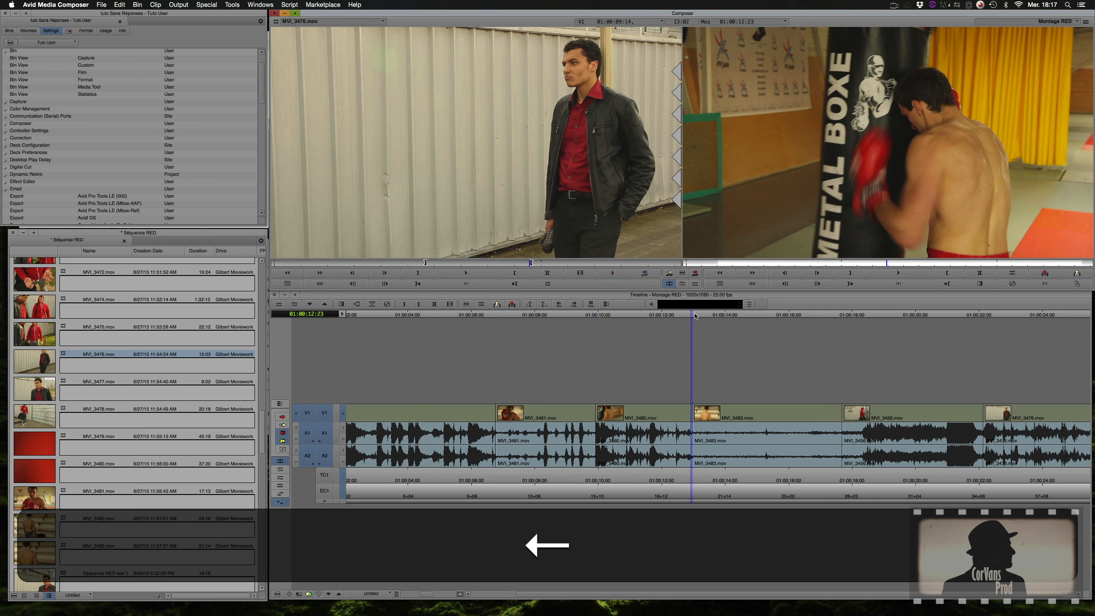
key(Right)
key(Left)
key(Left)
key(Left)
key(Left)
key(Right)
key(Right)
key(Right)
key(Right)
key(Right)
key(Left)
key(Left)
key(Left)
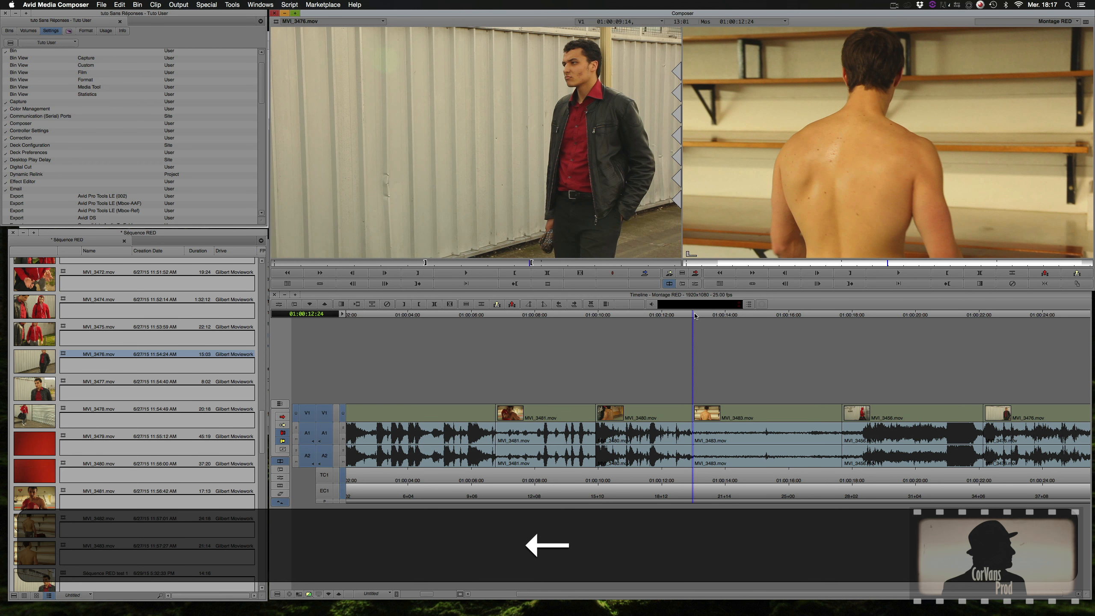
key(Right)
key(Left)
key(Left)
key(Left)
key(Left)
key(Right)
key(Right)
key(Right)
key(Right)
key(Left)
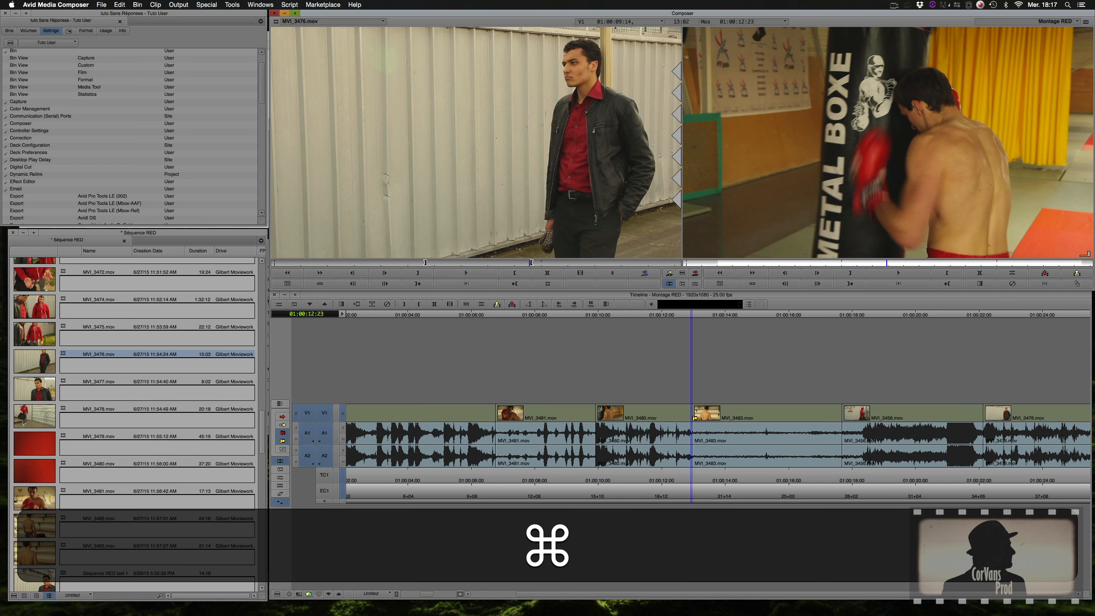
- Select the cut into MVI_3483.mov on V1, A1 and A2, and ripple-trim the outgoing shot's tail shorter frame by frame
super+click(693, 413)
super+click(693, 414)
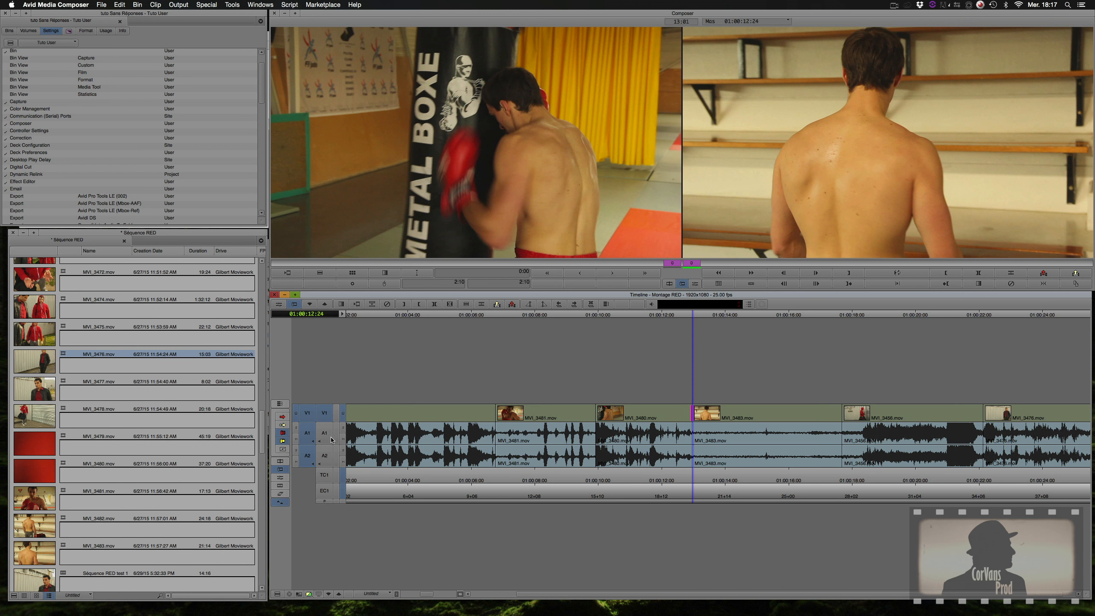
drag(324, 437, 324, 456)
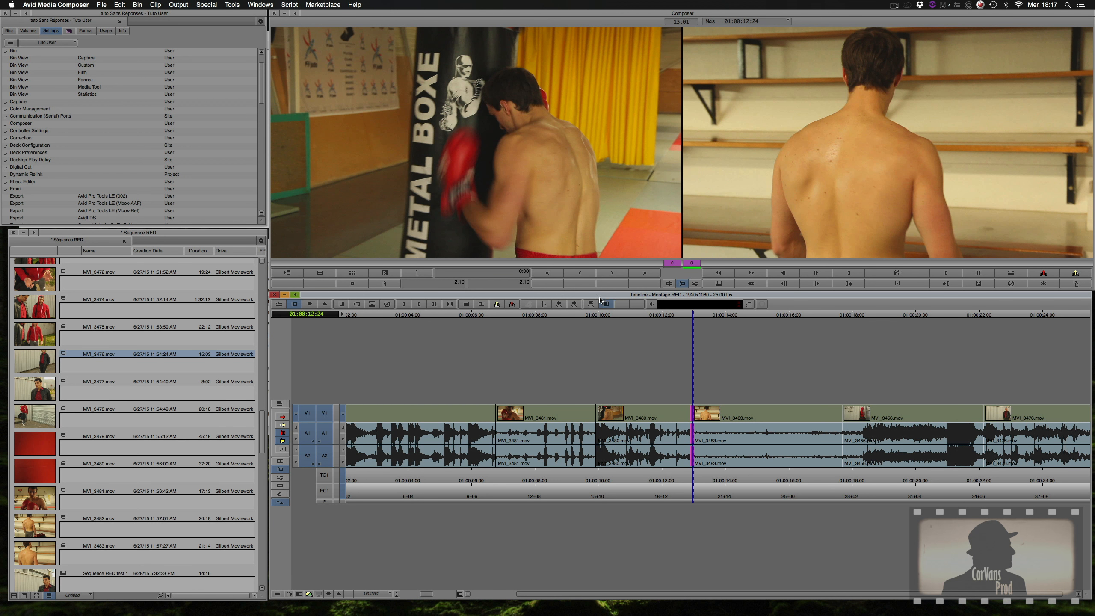
click(577, 274)
click(580, 273)
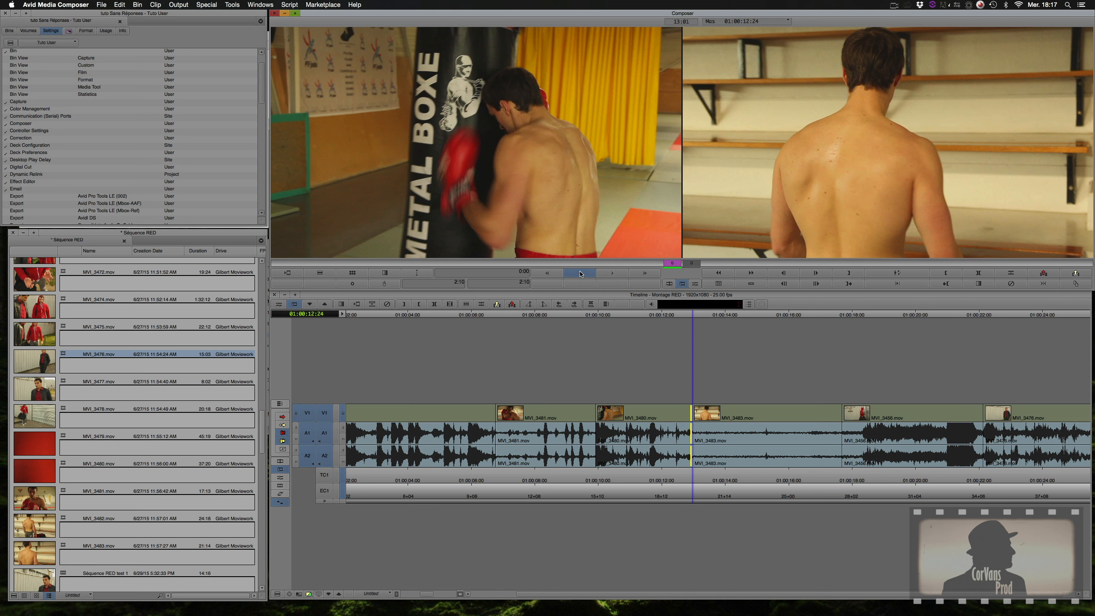
click(581, 273)
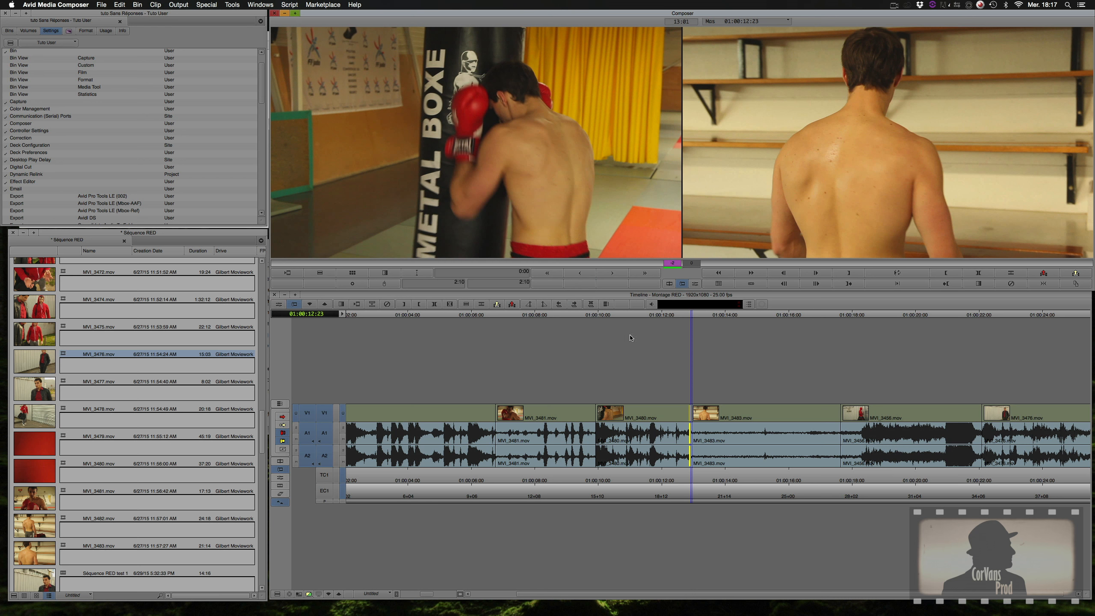
- Play the sequence repeatedly from before the cut into MVI_3483.mov to examine the match, continuing toward the end of that clip
click(656, 314)
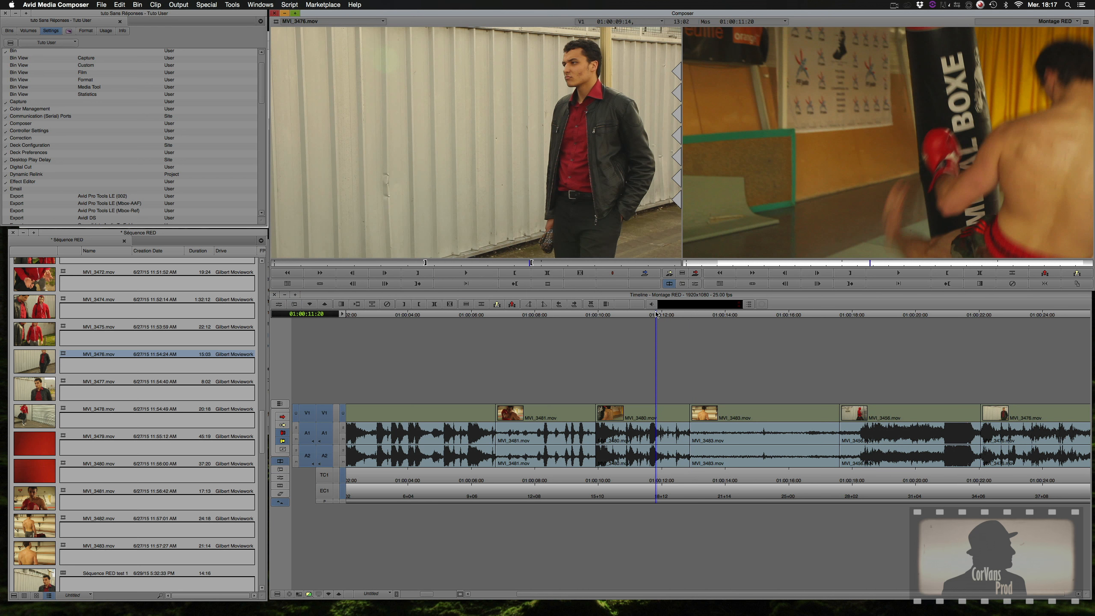
key(space)
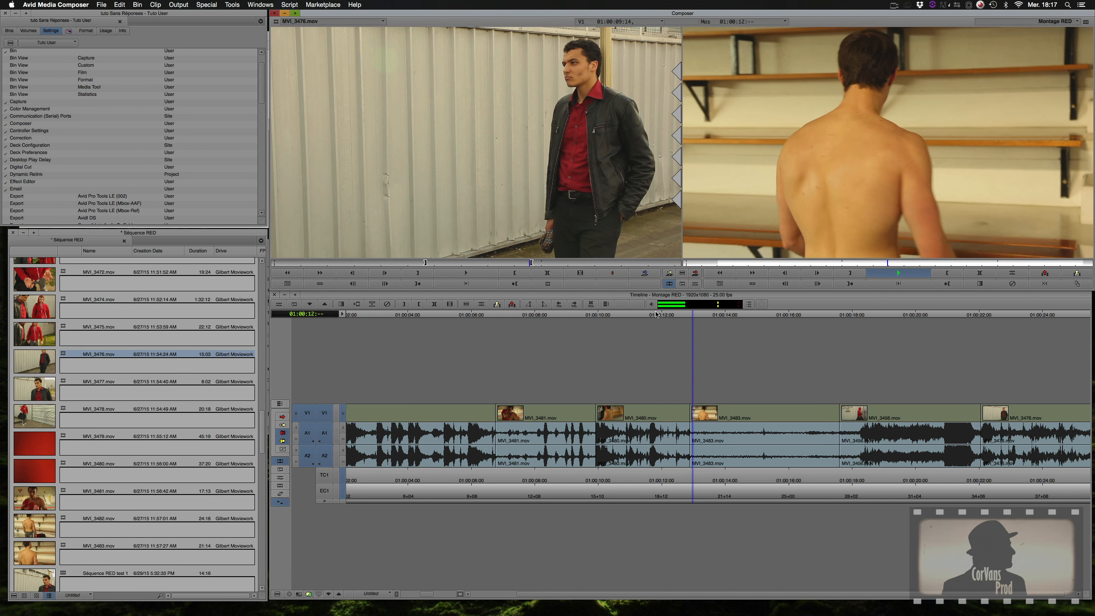
key(k)
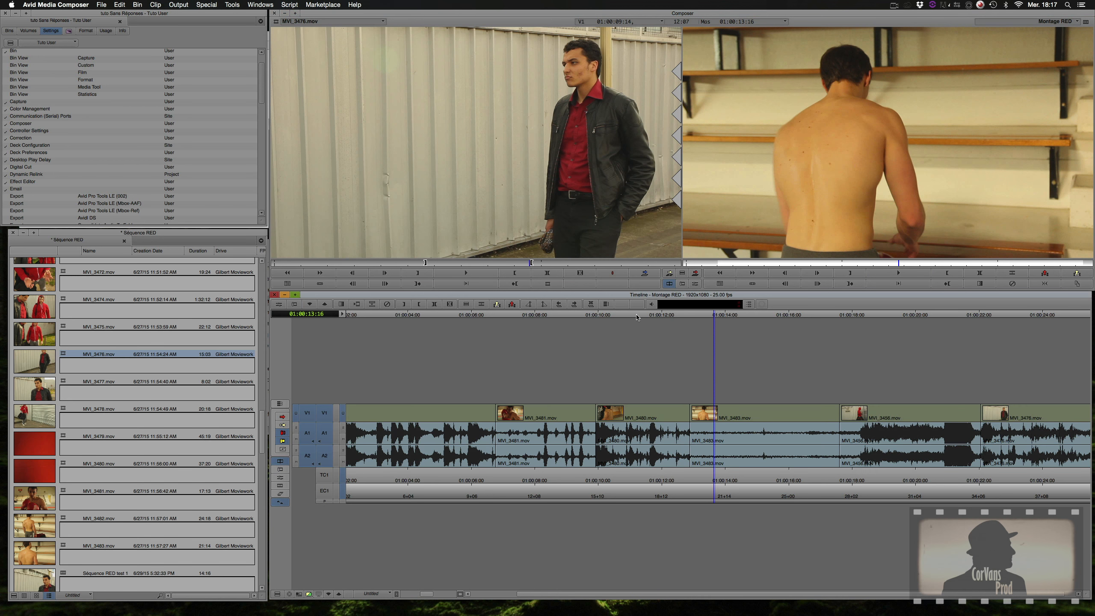
click(636, 318)
key(l)
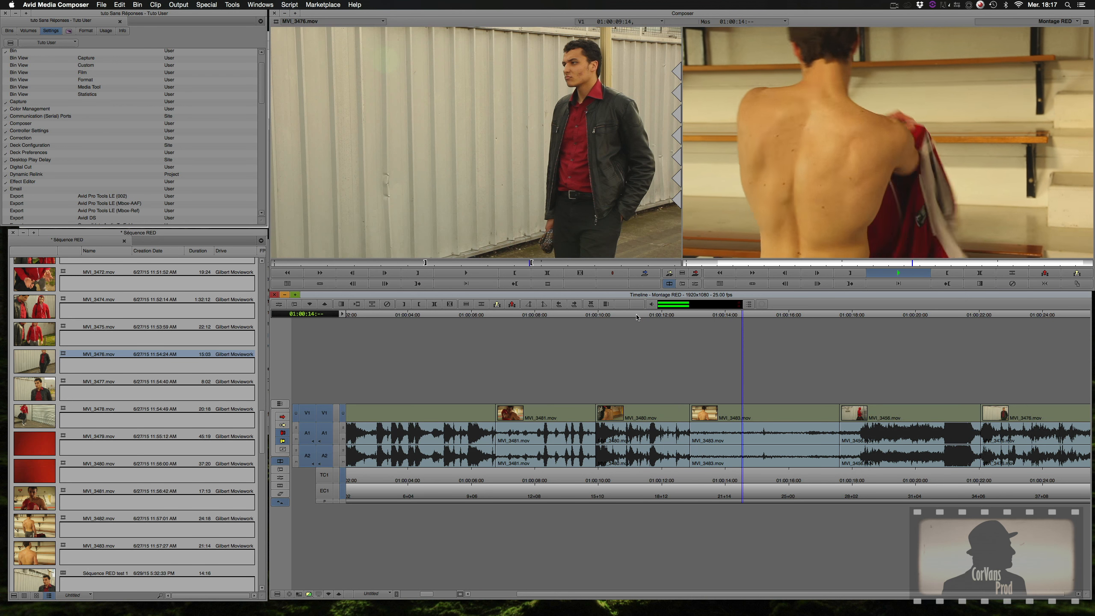
key(k)
click(636, 317)
key(l)
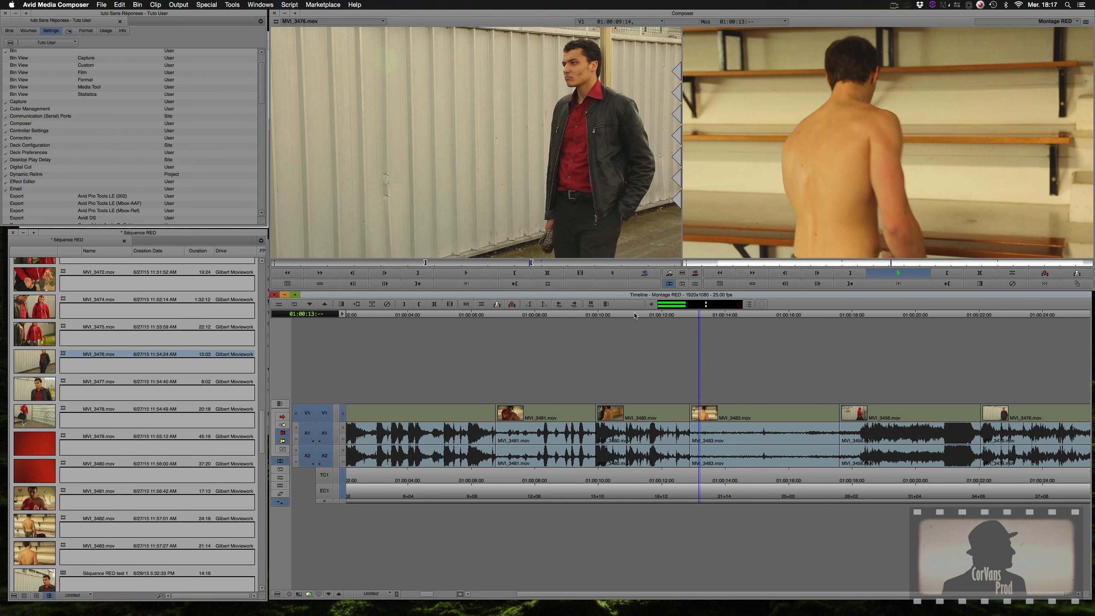
key(k)
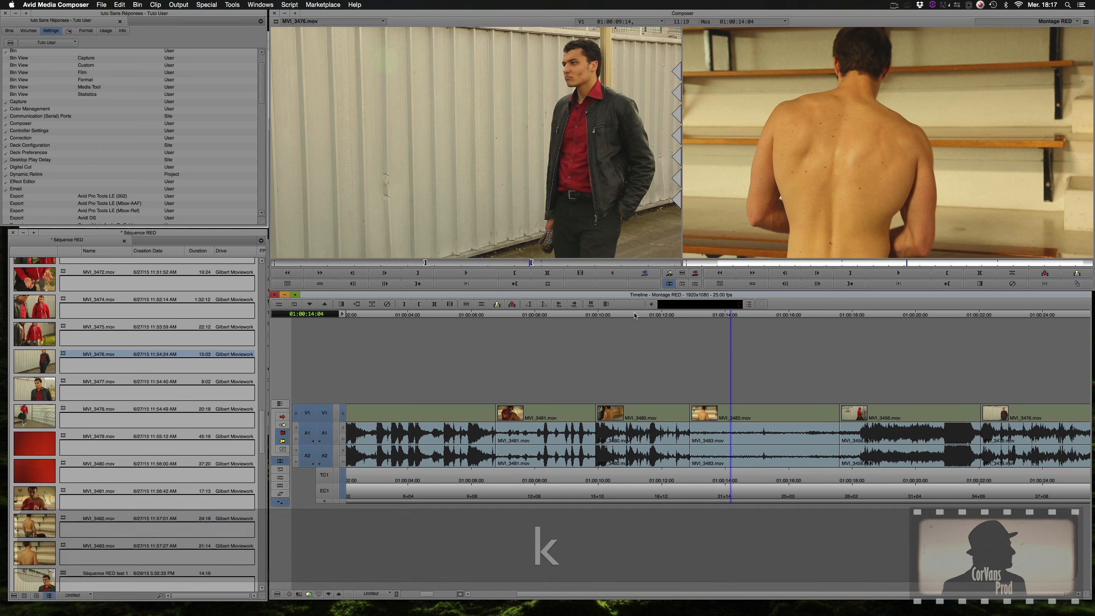
key(l)
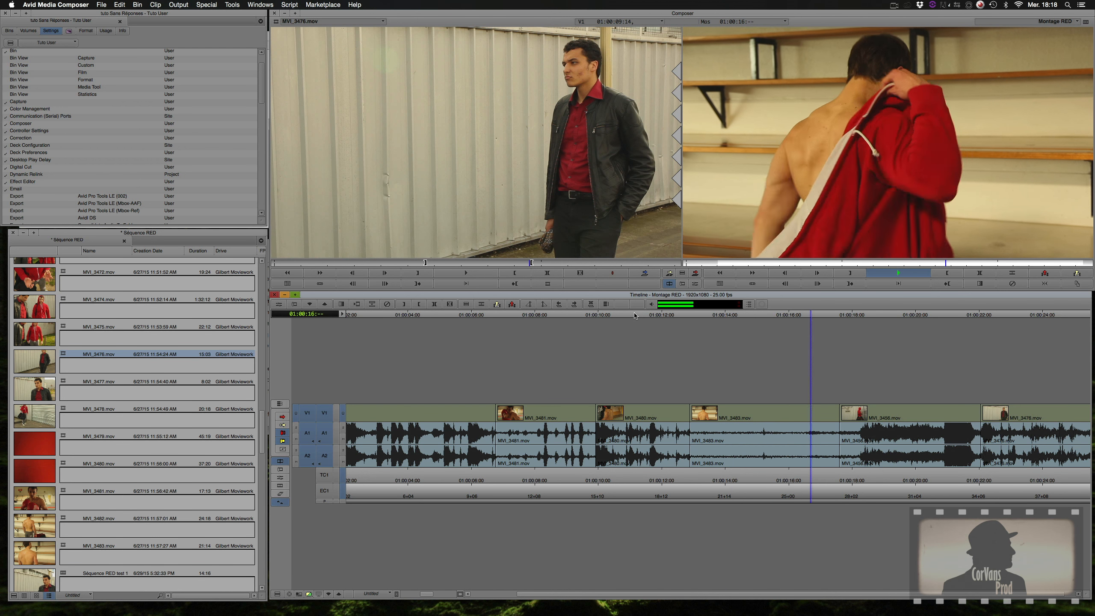
key(k)
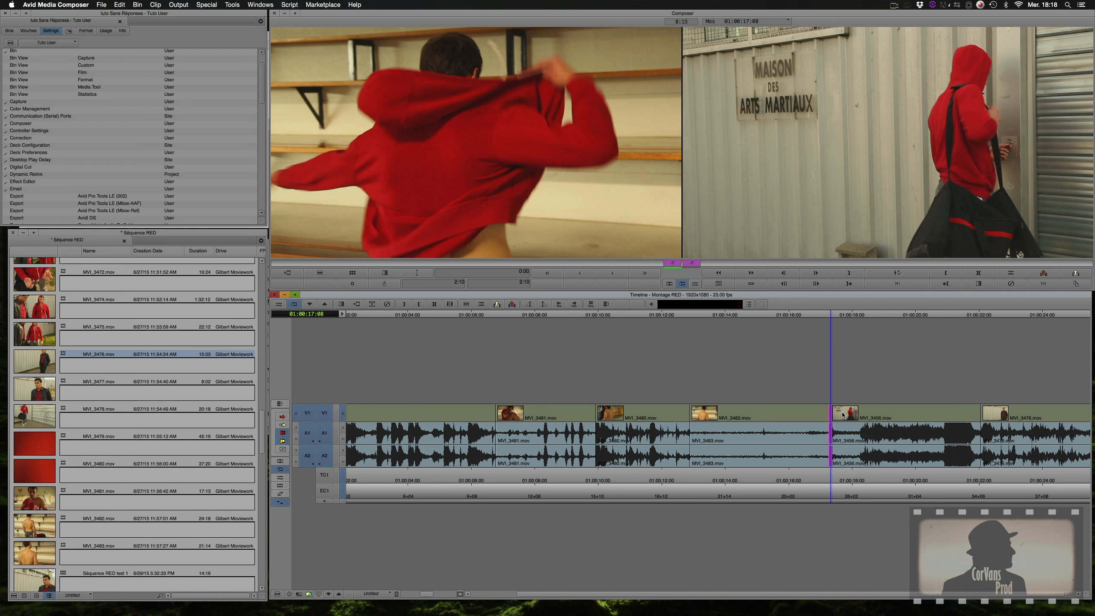
- Leave Trim mode at the cut into MVI_3456.mov and turn on the Smart Tool's segment modes
drag(761, 597, 797, 595)
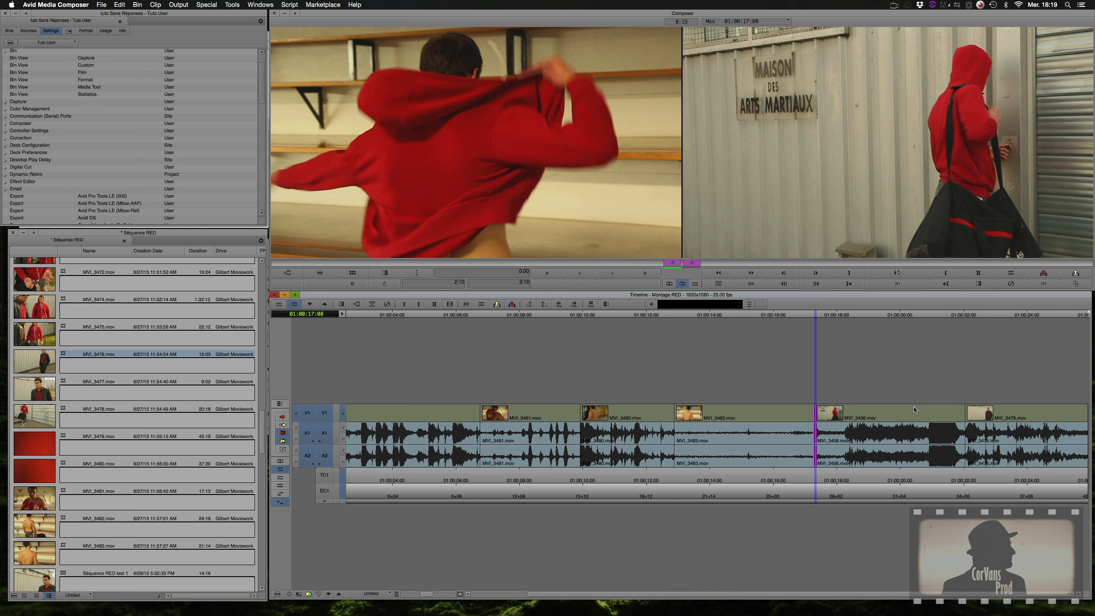
click(282, 416)
click(281, 462)
click(282, 424)
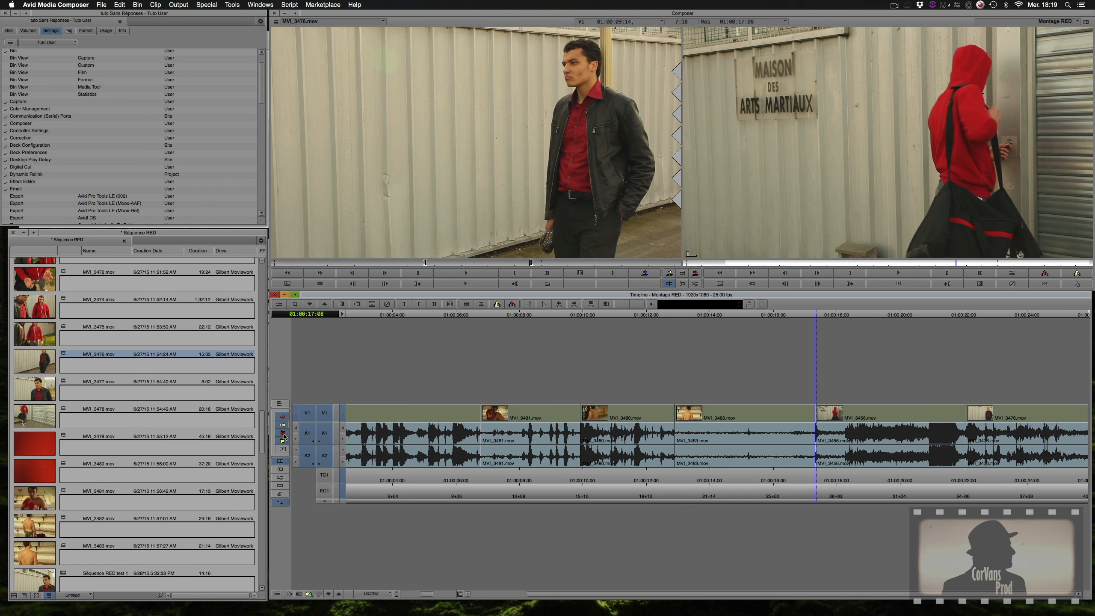
- Select the MVI_3456.mov segment on V1, move the playhead to 01:00:19:20, and switch the segment to Trim mode
click(923, 419)
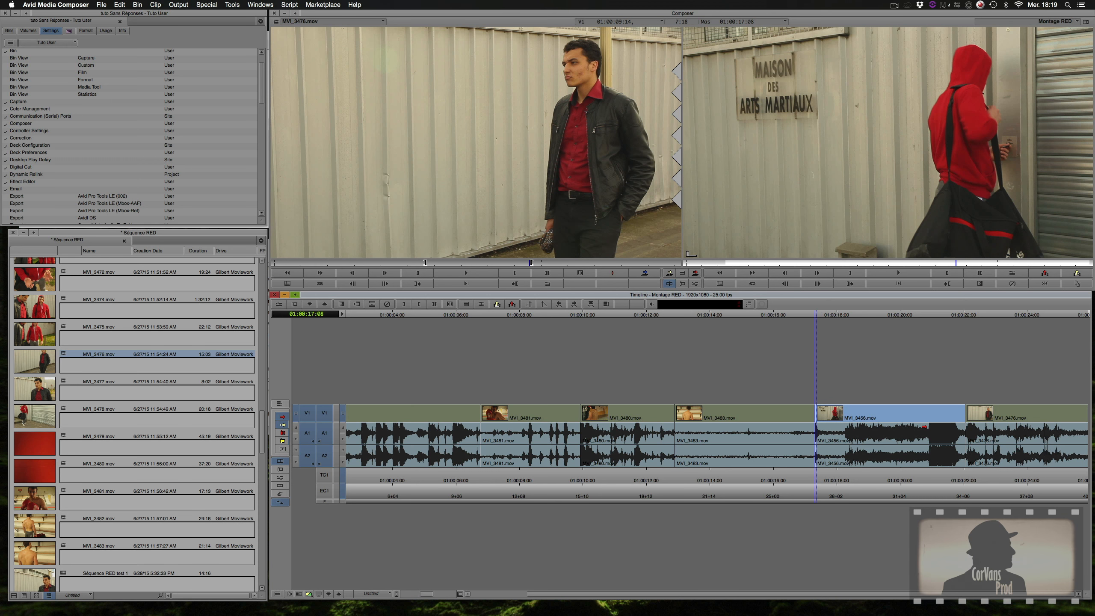
drag(817, 314, 894, 325)
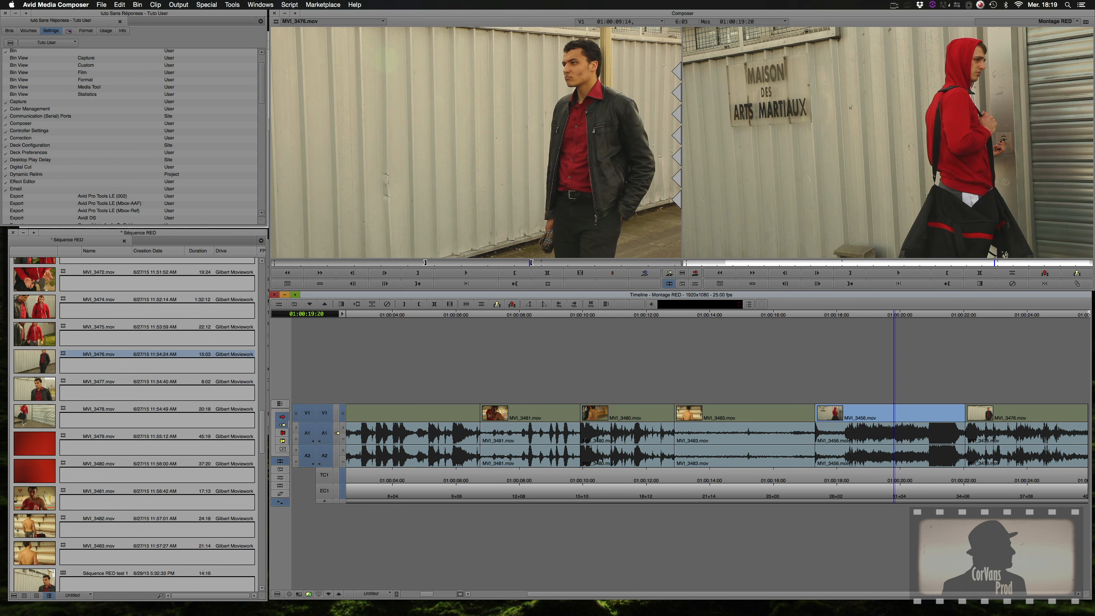
click(280, 469)
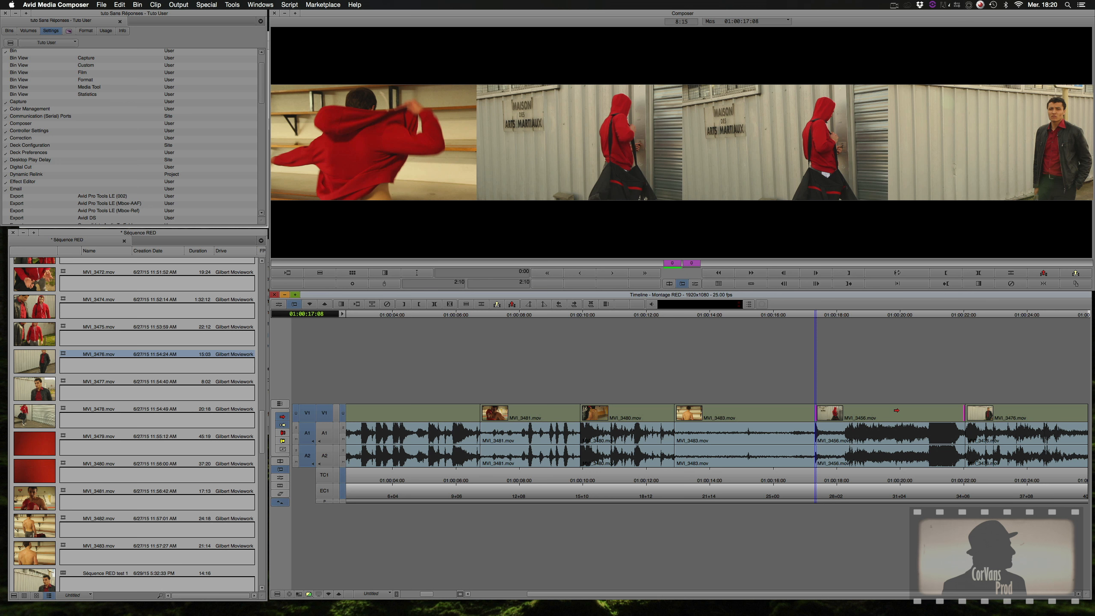
click(896, 410)
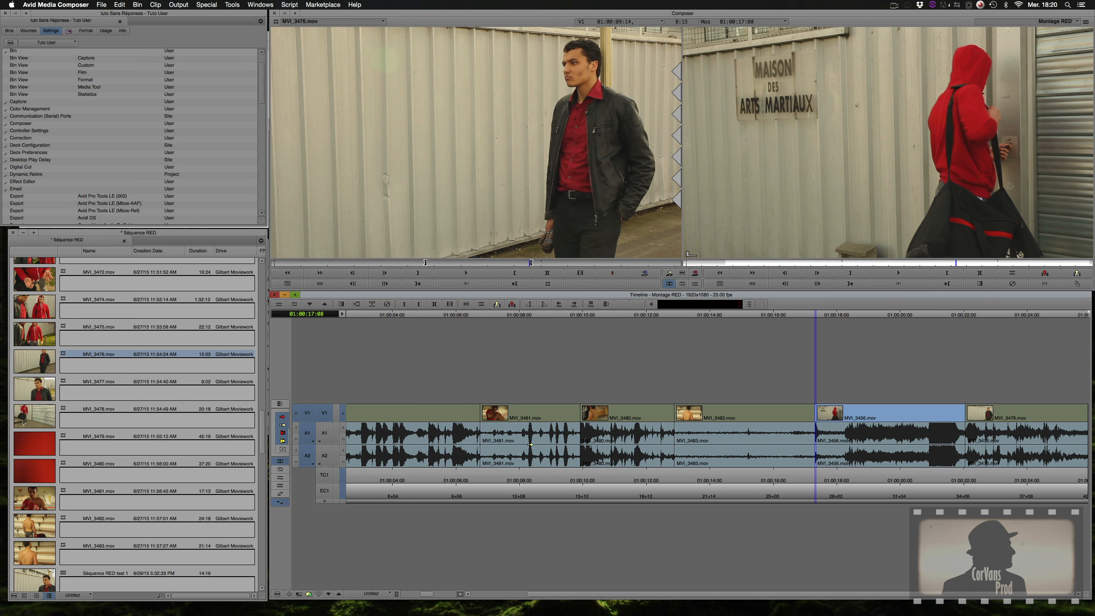
- Enter Trim mode on the selected MVI_3456.mov segment, slip its V1 picture 50 frames left in 10-frame steps, and review it in loop playback
click(281, 470)
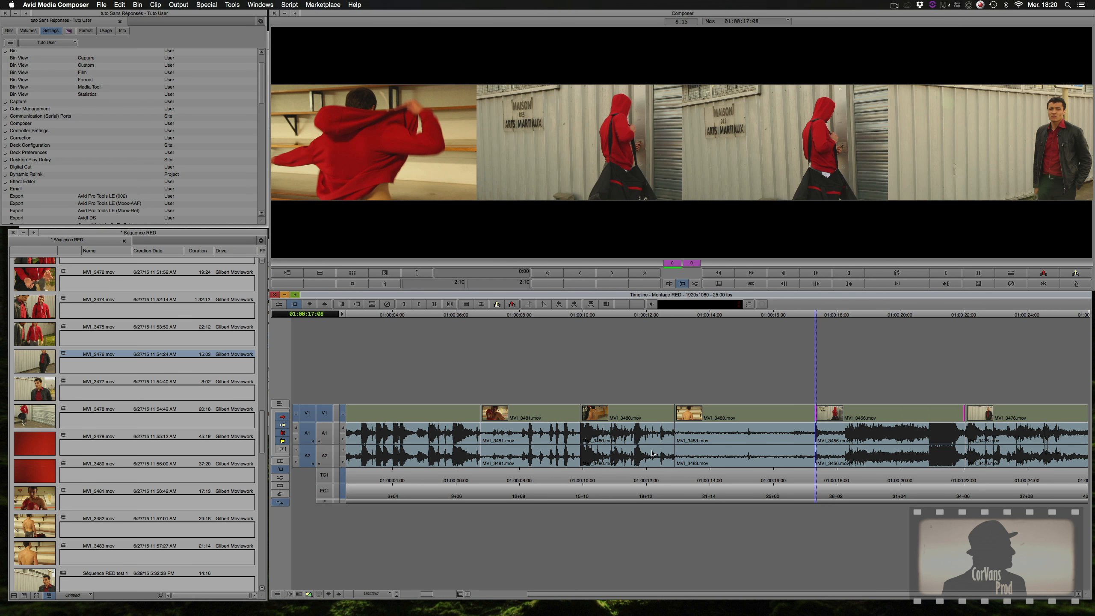
click(559, 275)
click(559, 275)
click(559, 275)
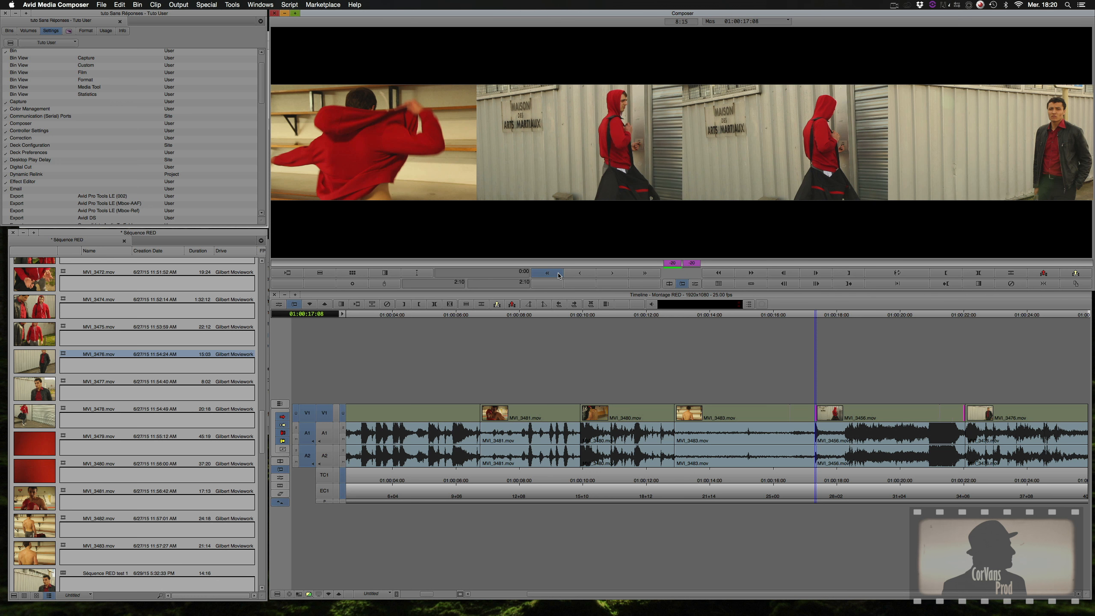
click(559, 275)
click(559, 275)
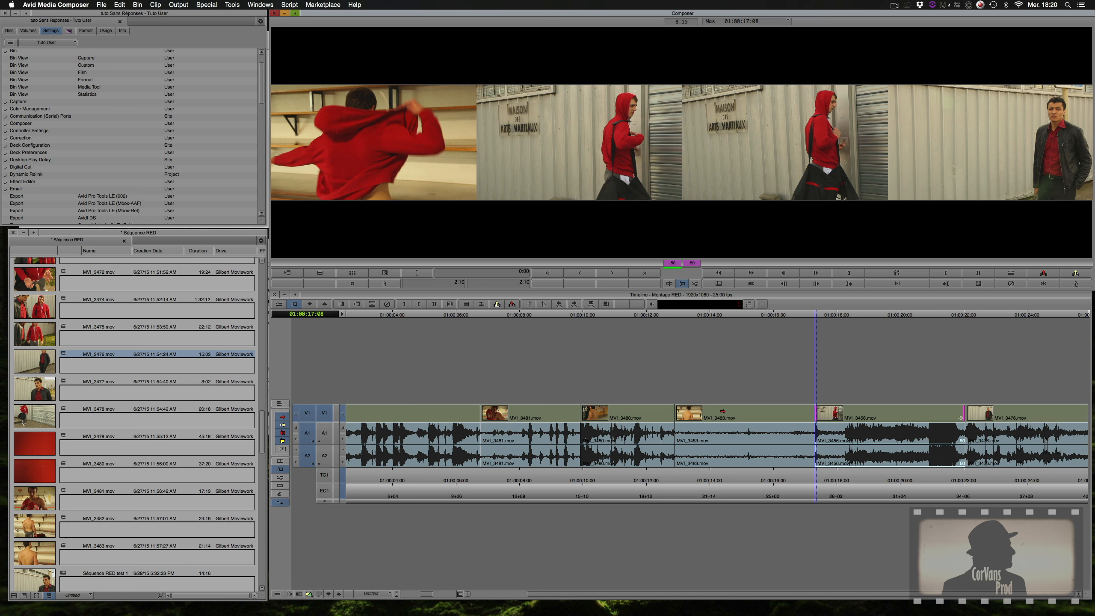
key(space)
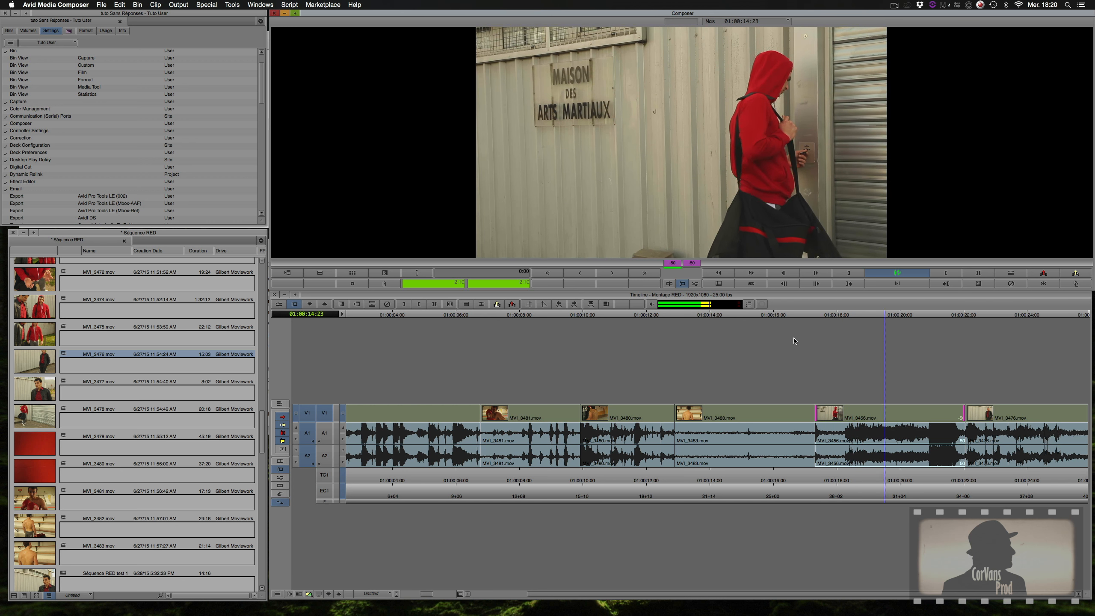
key(space)
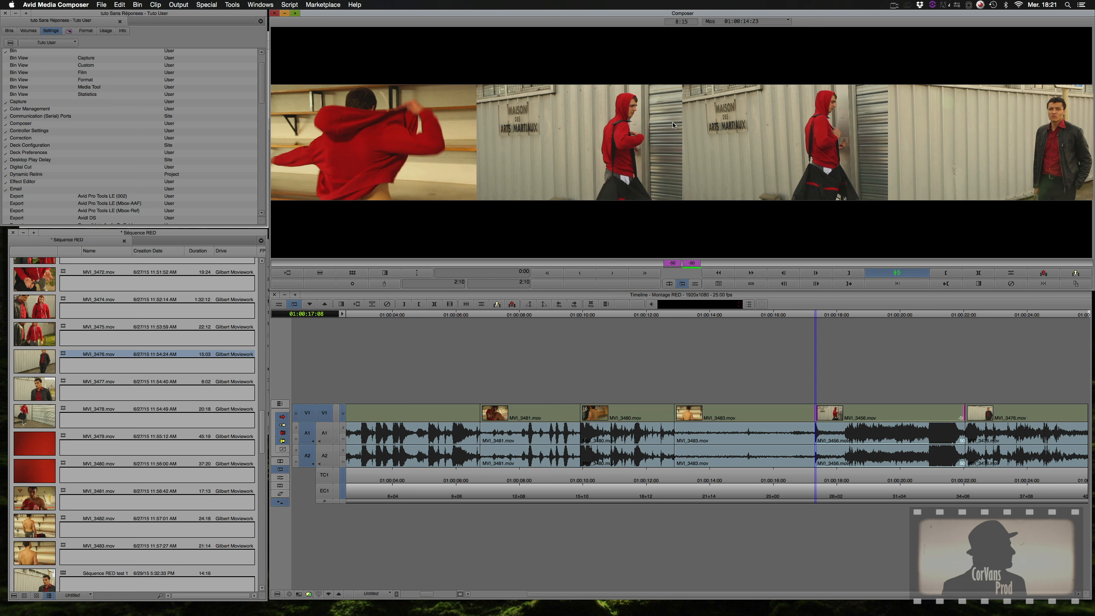
- Slip the MVI_3456.mov picture on V1 120 frames right in 10-frame steps
click(643, 272)
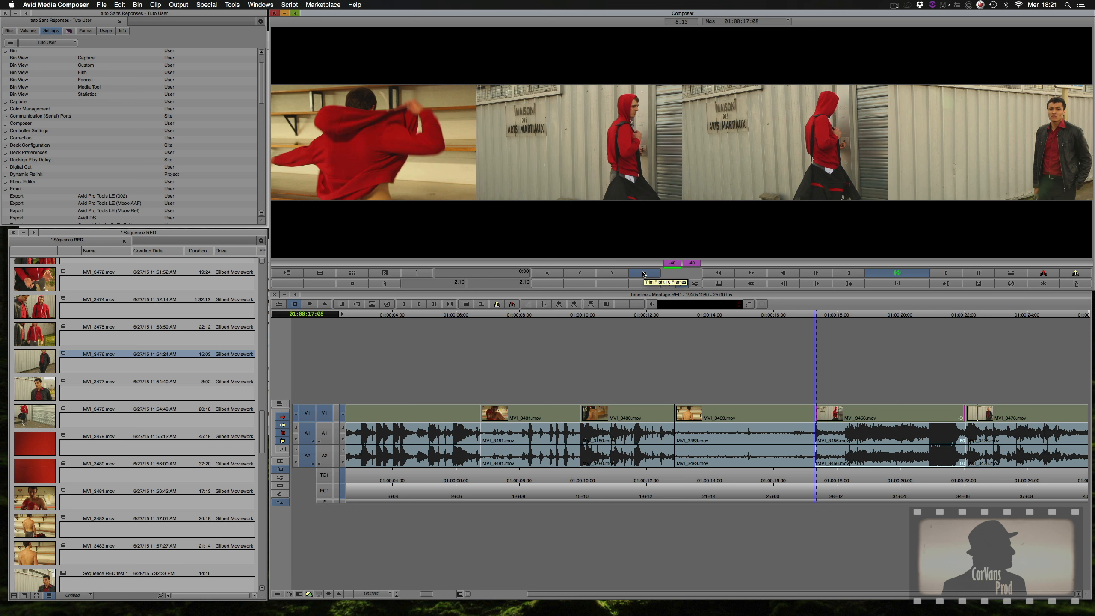
click(644, 273)
click(643, 273)
click(643, 273)
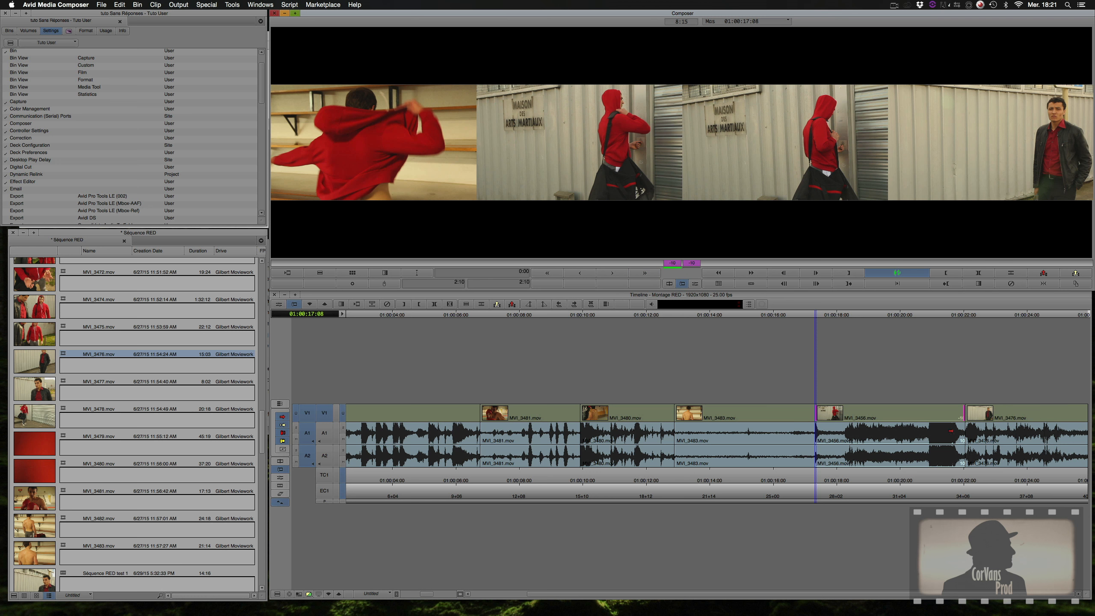
click(643, 274)
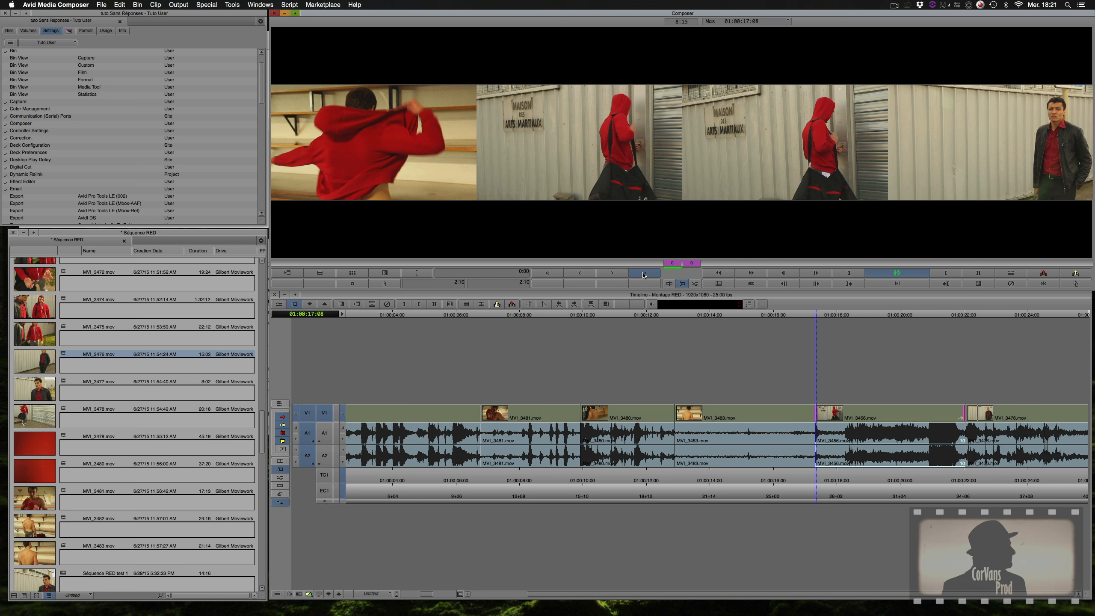
click(644, 274)
click(642, 274)
click(640, 274)
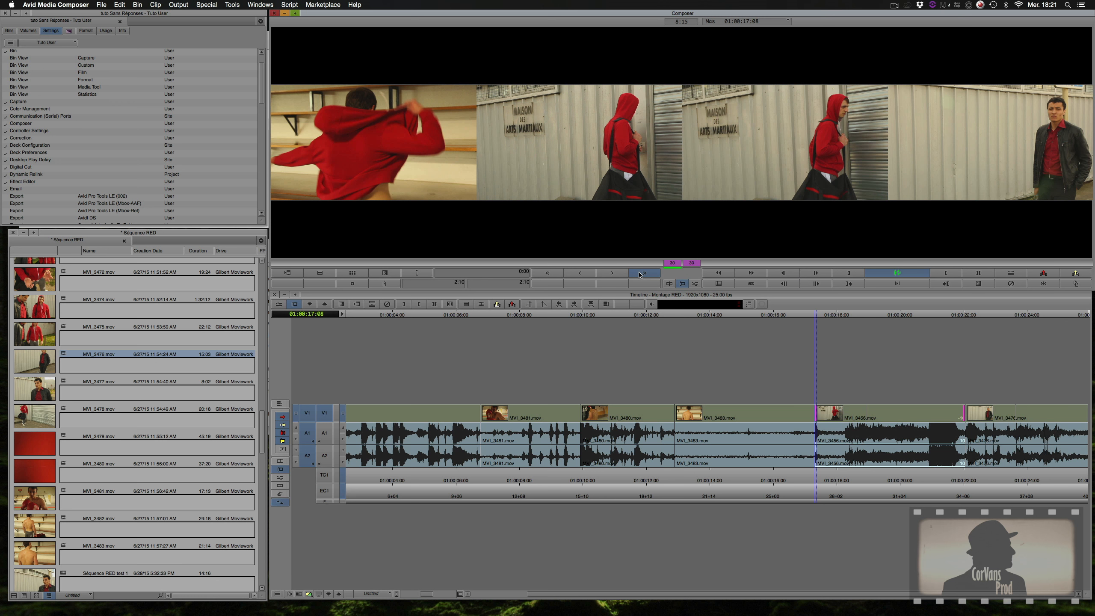
click(640, 274)
click(640, 274)
click(641, 274)
click(640, 273)
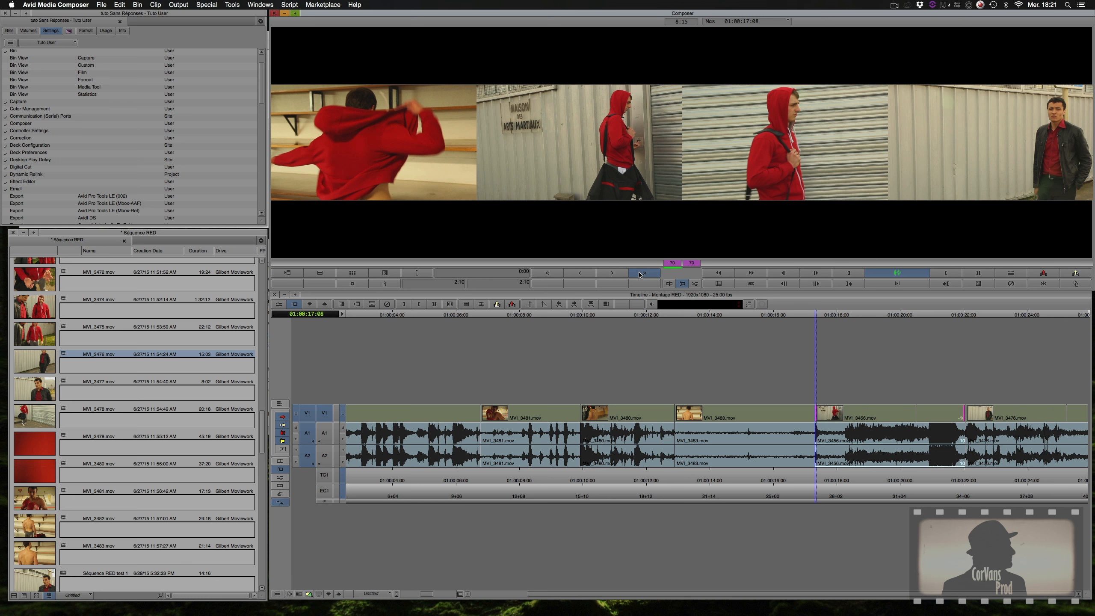
- Slip the MVI_3456.mov picture on V1 70 frames left in 10-frame steps
click(550, 273)
click(550, 273)
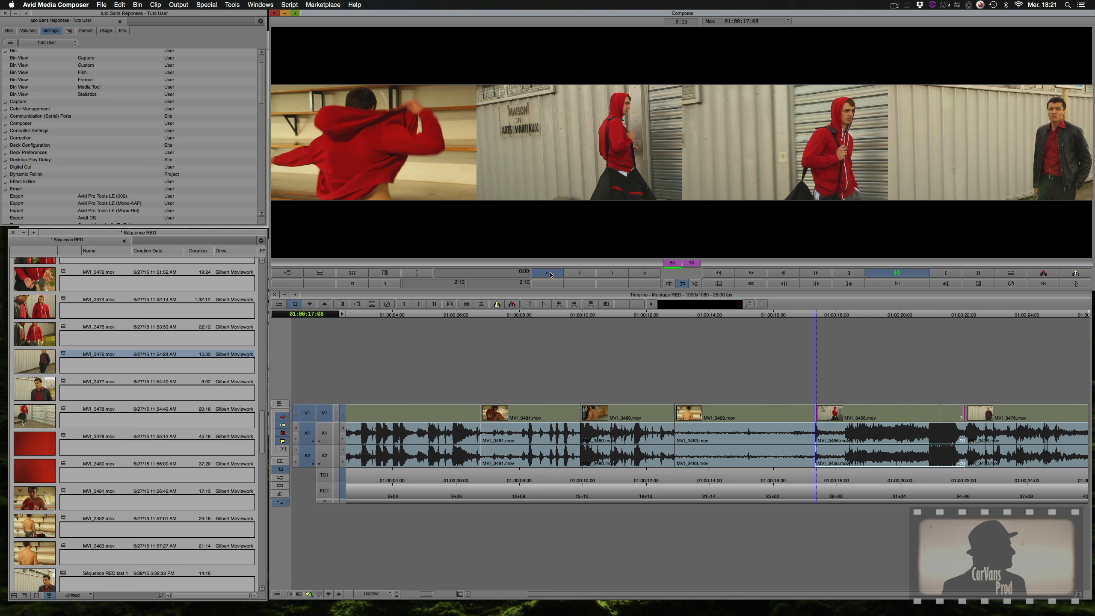
click(550, 273)
click(550, 273)
click(550, 273)
click(550, 273)
click(550, 273)
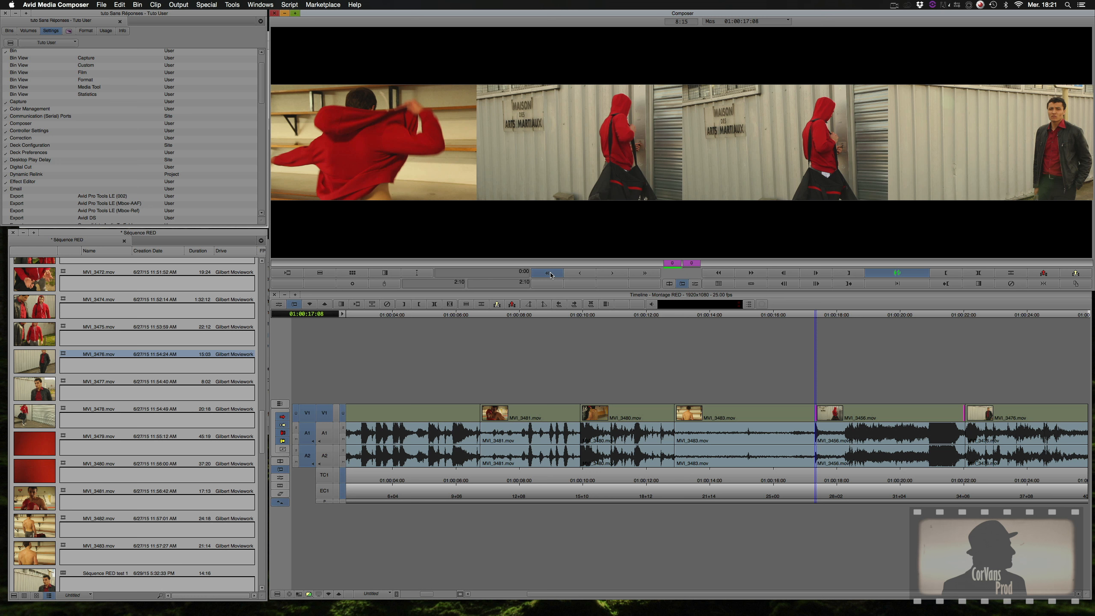
- Add A1 and A2 to the trim, slip MVI_3456.mov's picture and sound 20 frames left together, and review it in loop playback
click(325, 437)
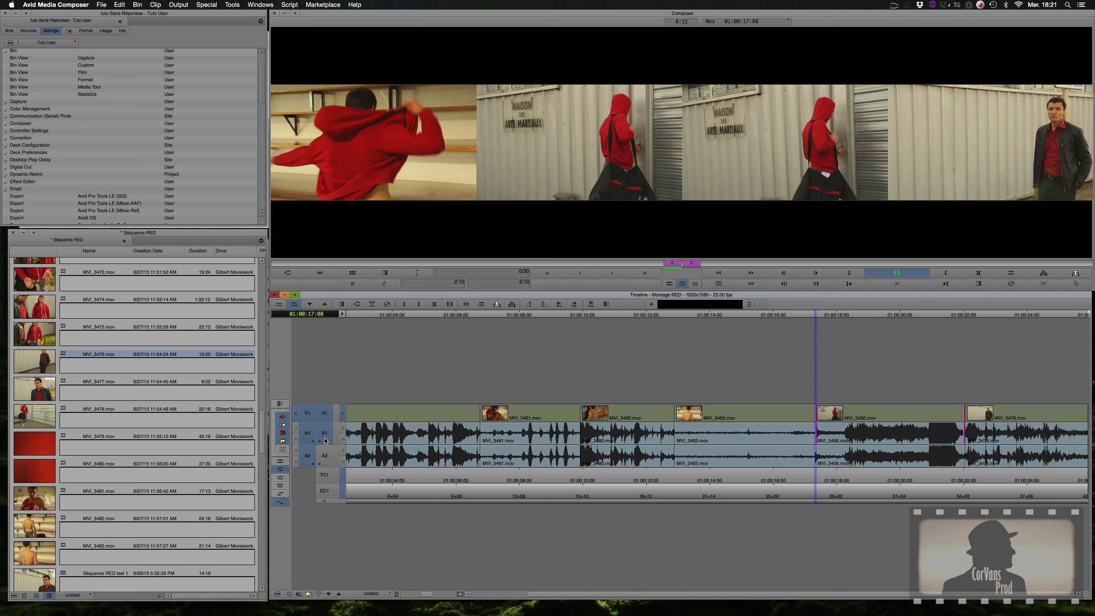
click(329, 455)
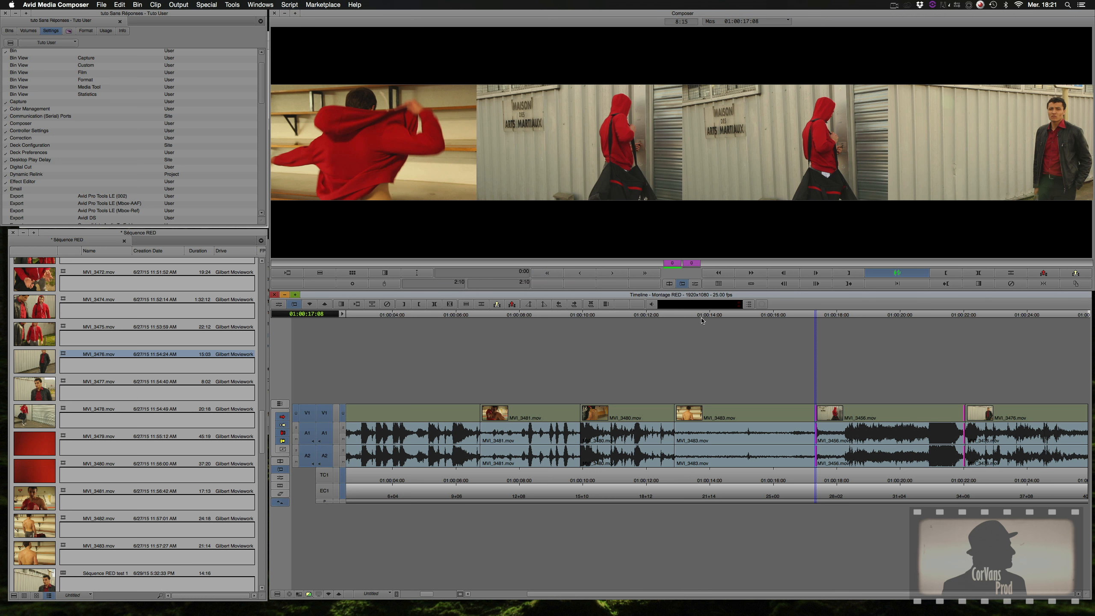
click(550, 274)
click(550, 275)
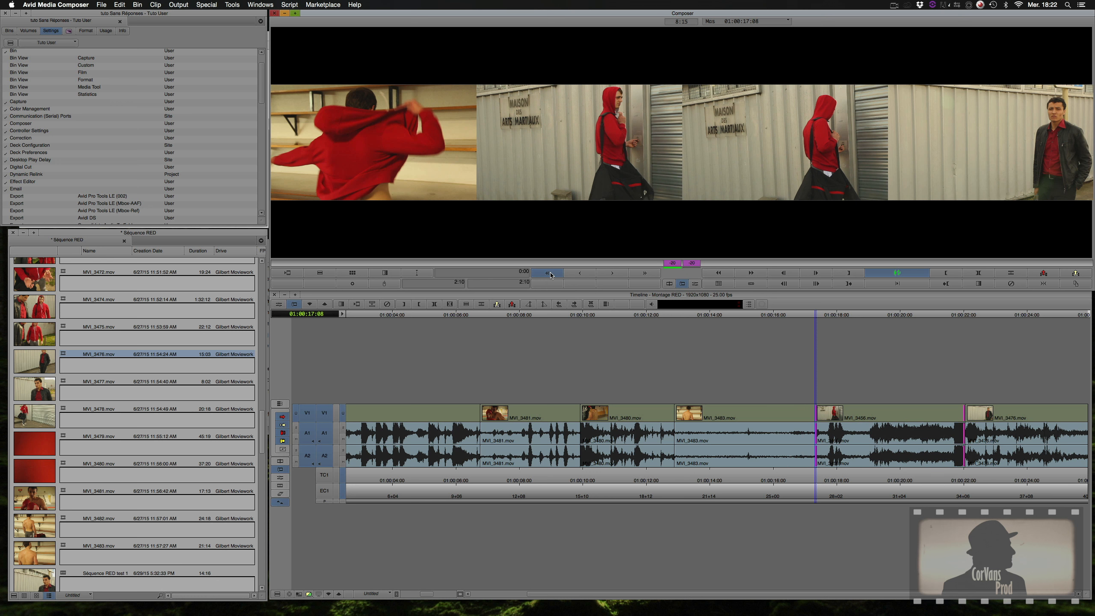
key(space)
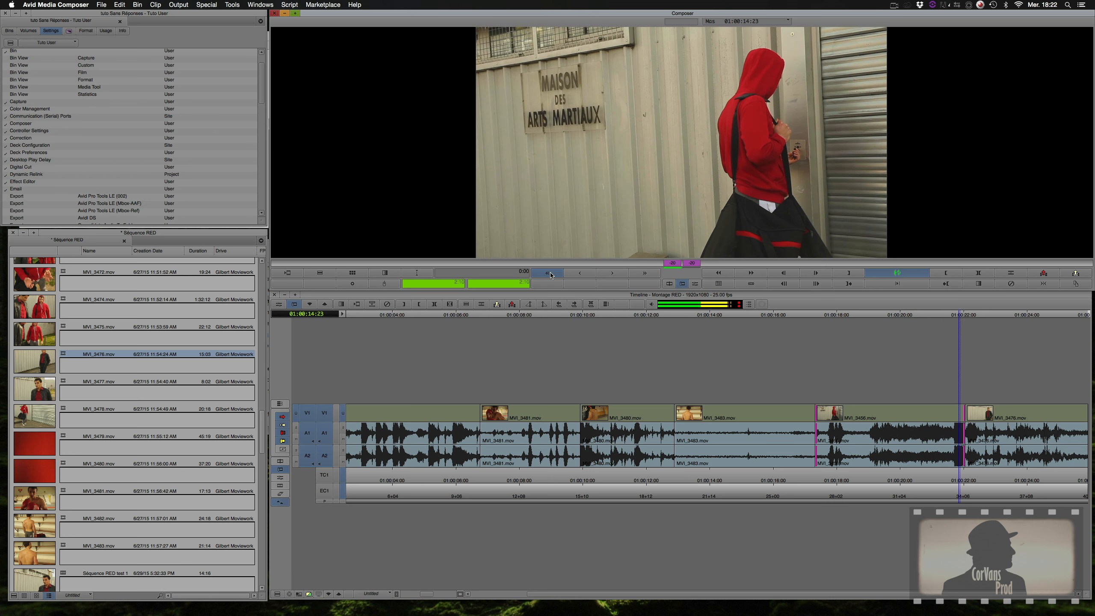
key(space)
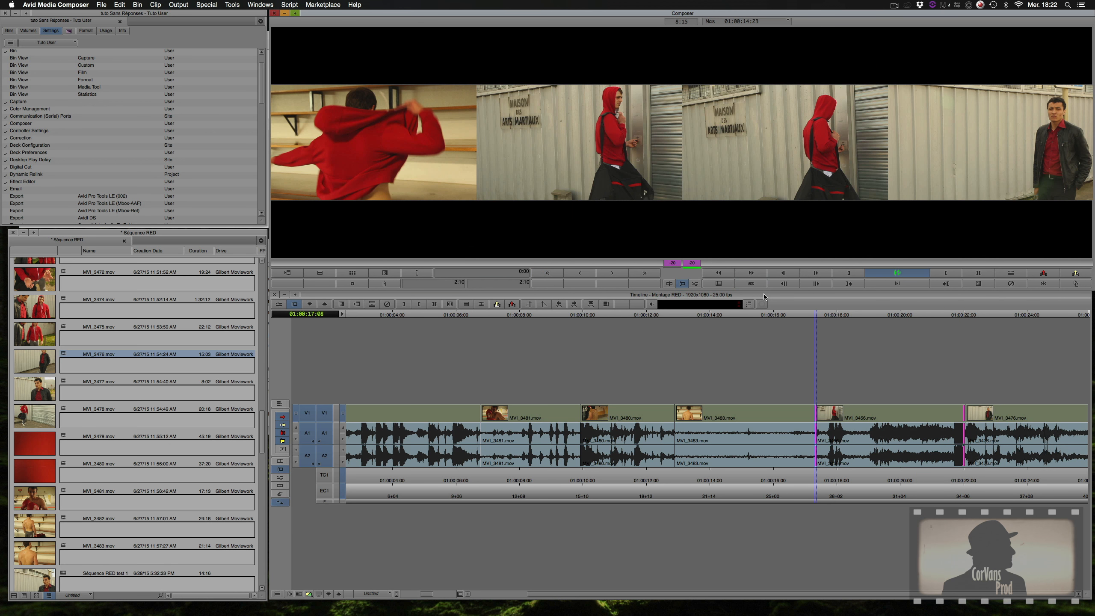
- Set the Smart Tool to its trim modes and select the outer sides of both MVI_3456.mov cuts on V1, A1 and A2 for sliding
click(285, 426)
click(283, 433)
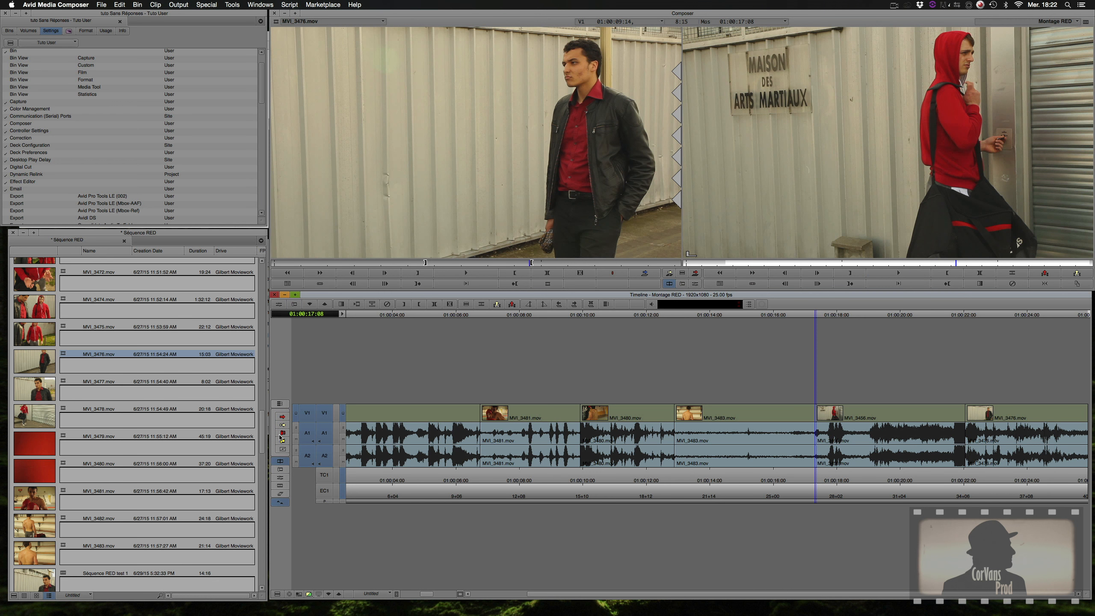
click(811, 413)
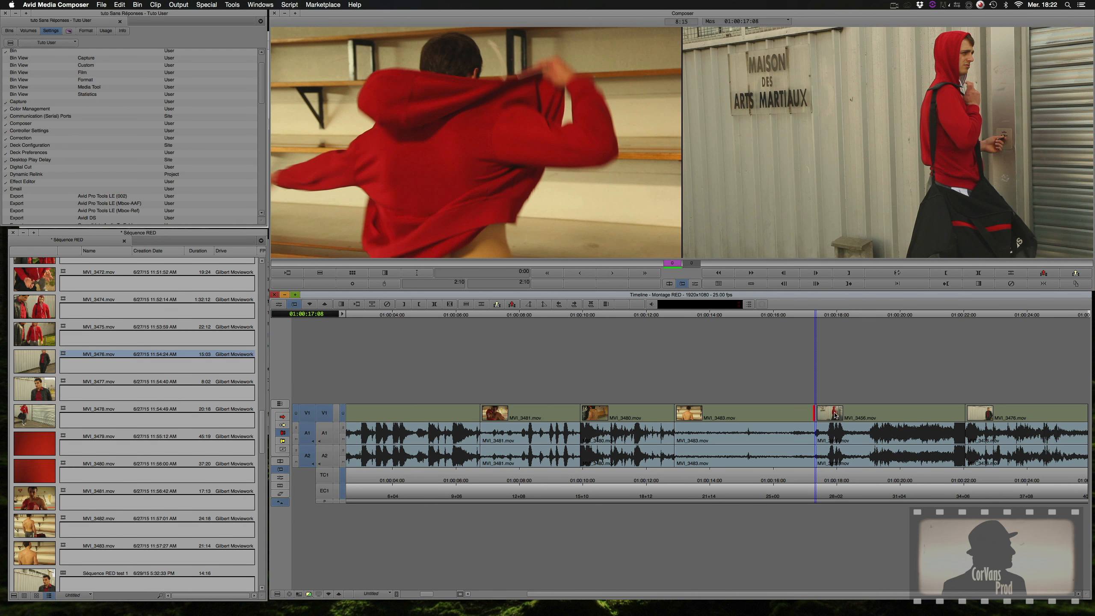
shift+click(966, 413)
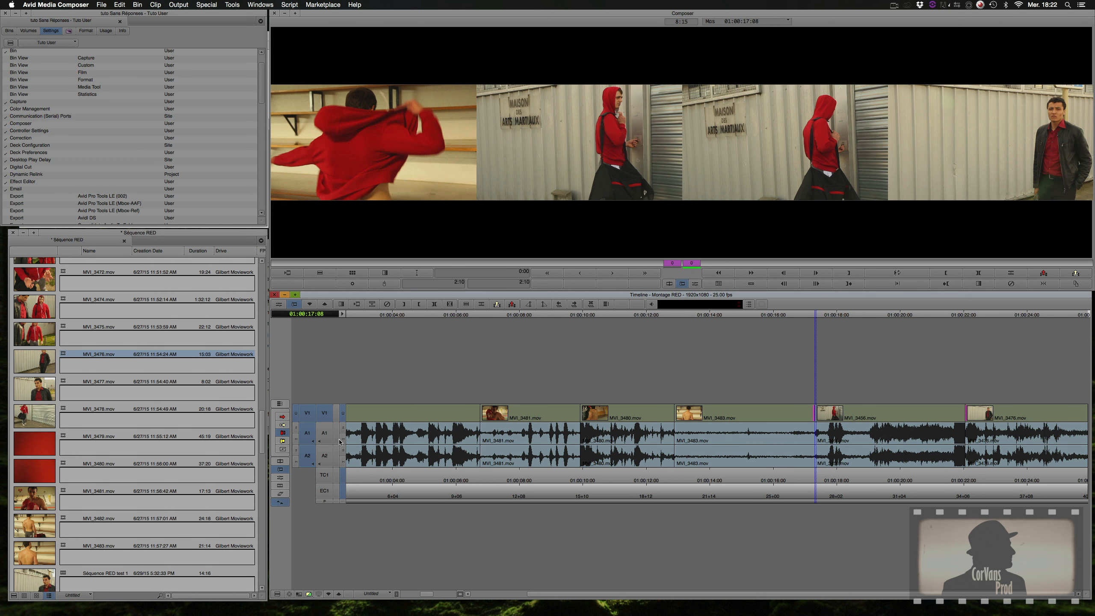
drag(318, 442, 322, 455)
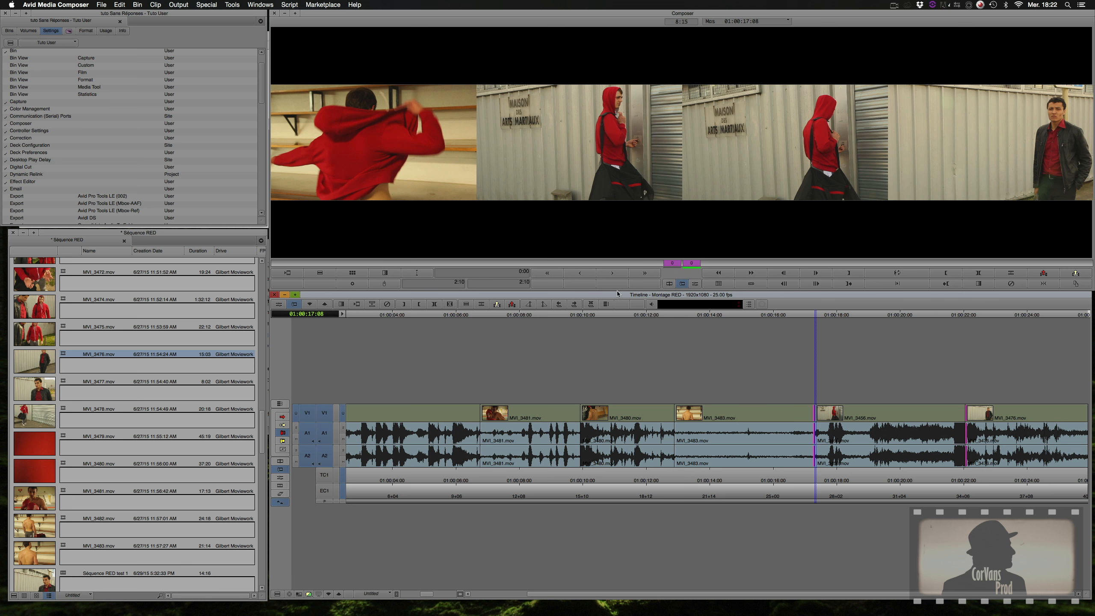
- Slide MVI_3456.mov with its audio 40 frames earlier between the neighbouring clips, in 10-frame steps
click(547, 273)
click(547, 273)
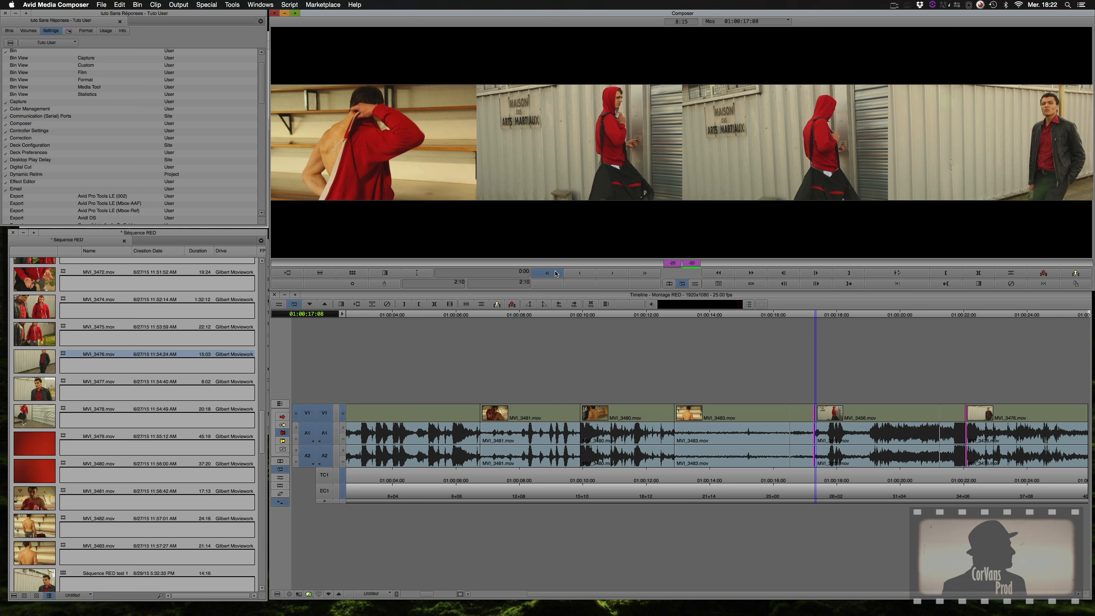
click(556, 274)
click(556, 274)
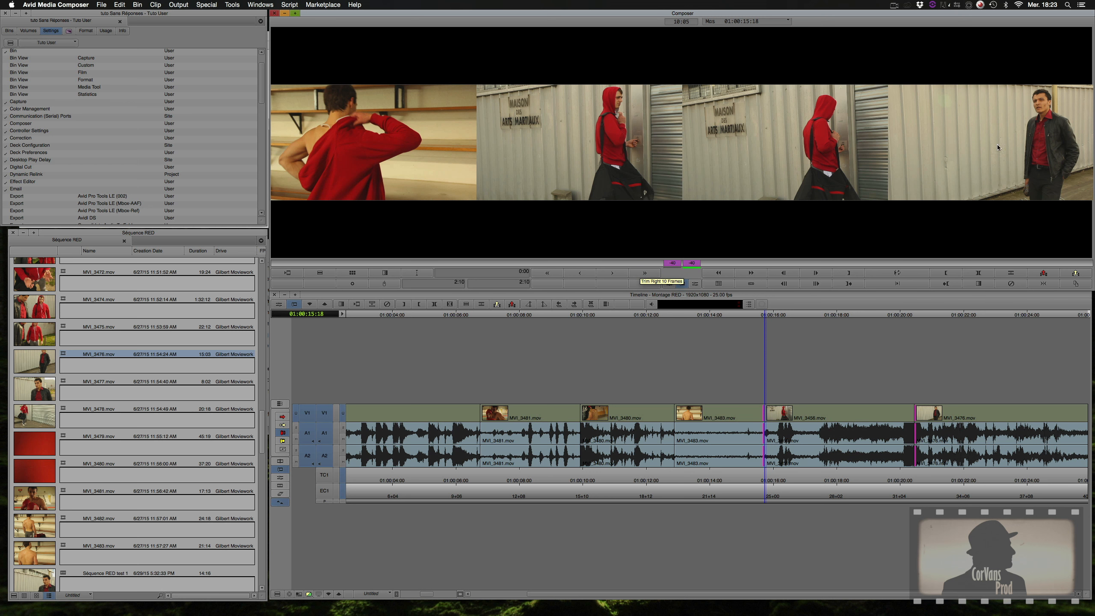
- Slide MVI_3456.mov with its audio 40 frames later, back to its starting position
click(647, 273)
click(647, 272)
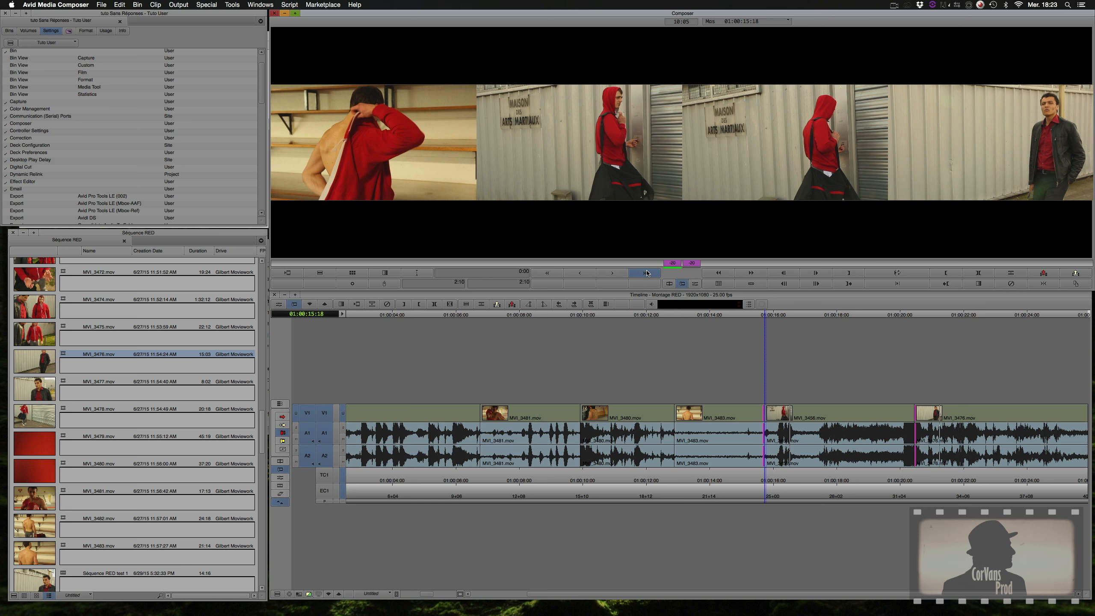
click(647, 273)
click(647, 272)
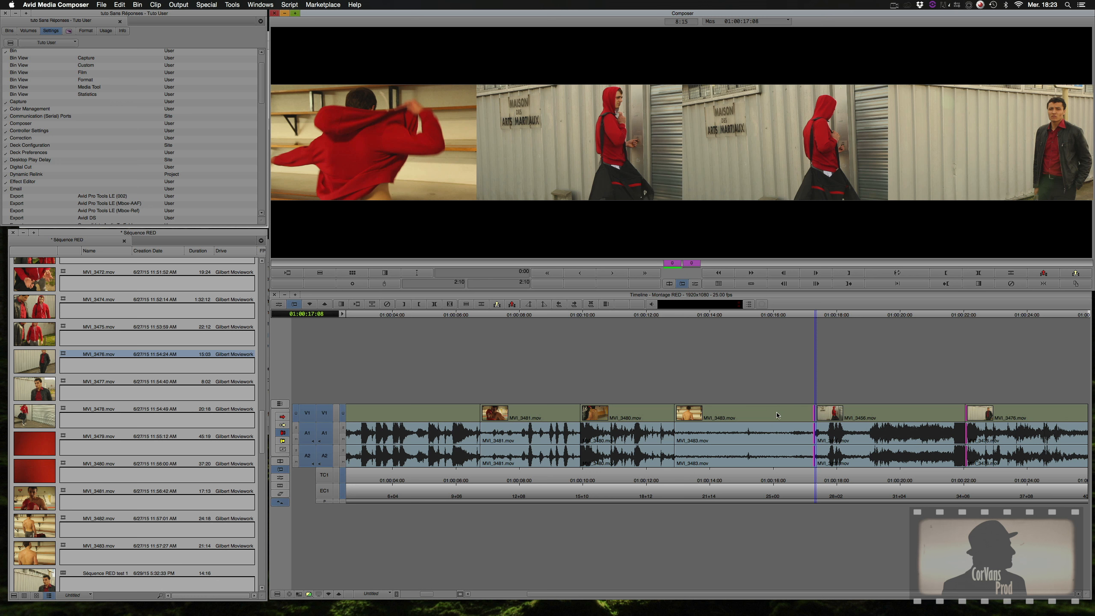
- Slide MVI_3456.mov with its audio 20 frames earlier between its neighbours and return it by the same amount
click(646, 273)
click(546, 273)
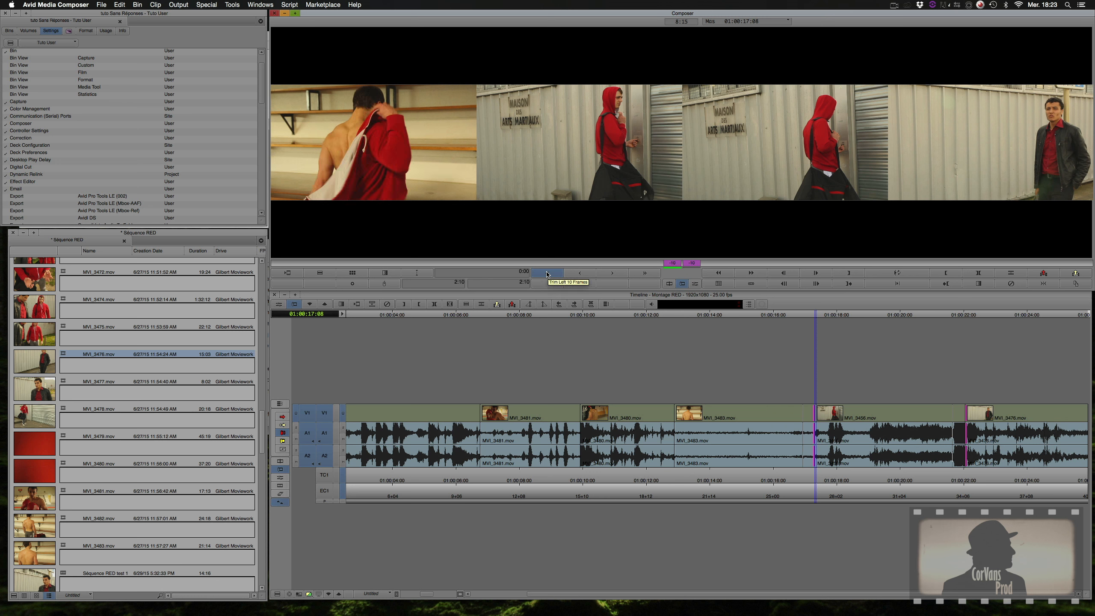
click(546, 274)
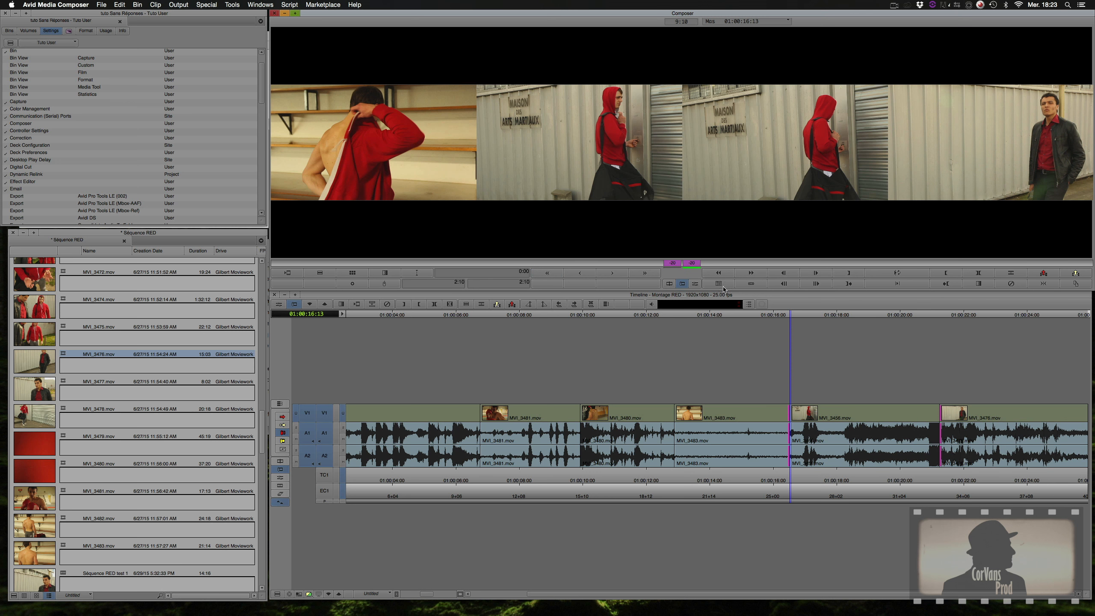
click(646, 274)
click(647, 273)
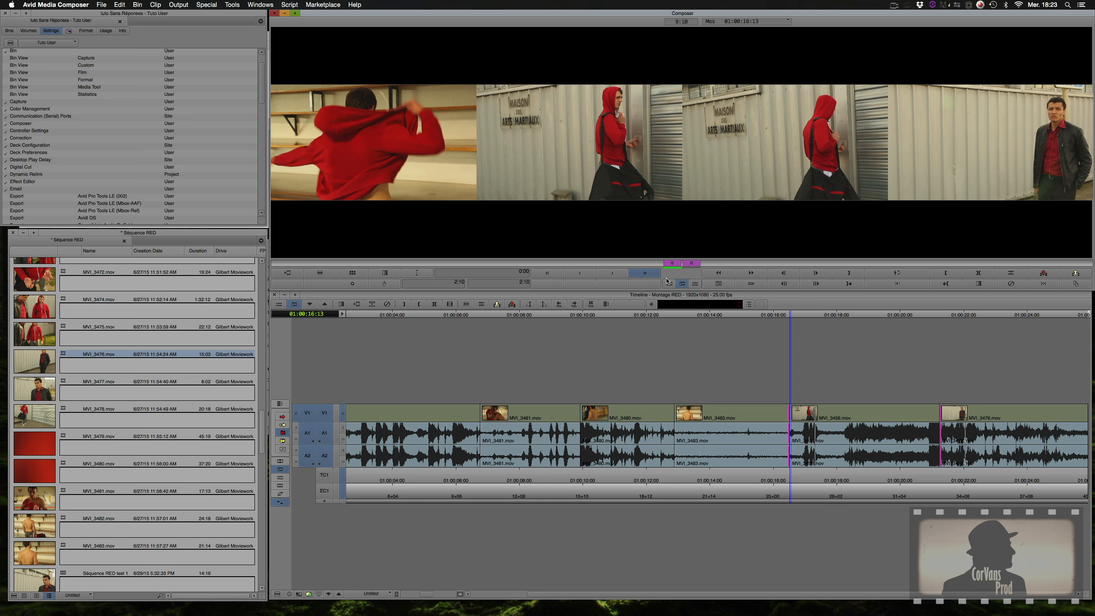
- Leave Trim mode and play the sequence repeatedly from around the cut into MVI_3456.mov to review the slipped segment
click(763, 345)
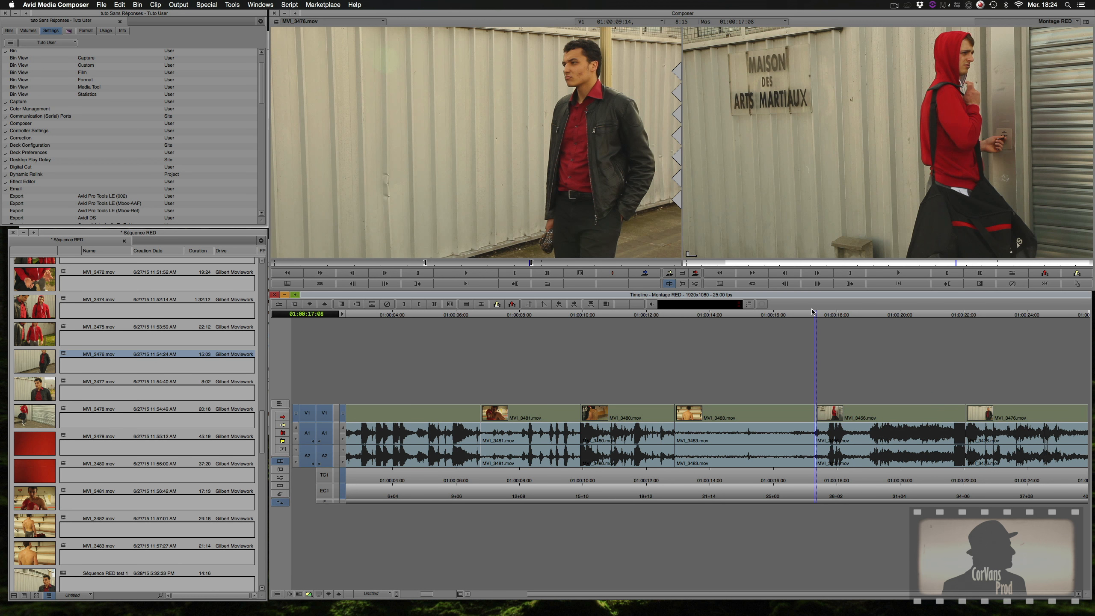
mouse_move(814, 315)
mouse_down()
mouse_move(760, 326)
mouse_move(826, 331)
mouse_up()
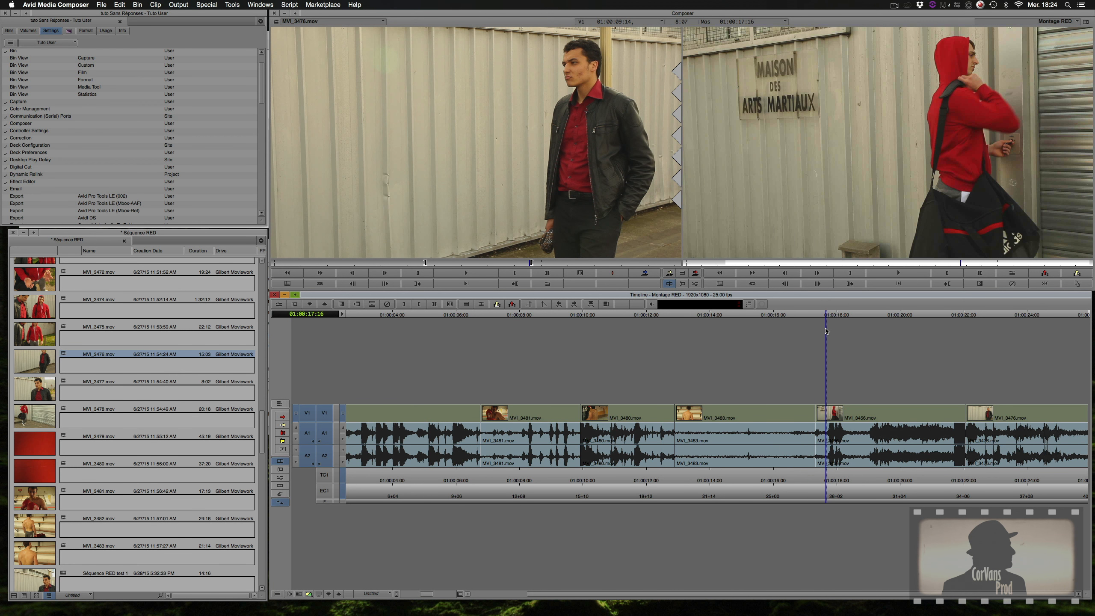
key(space)
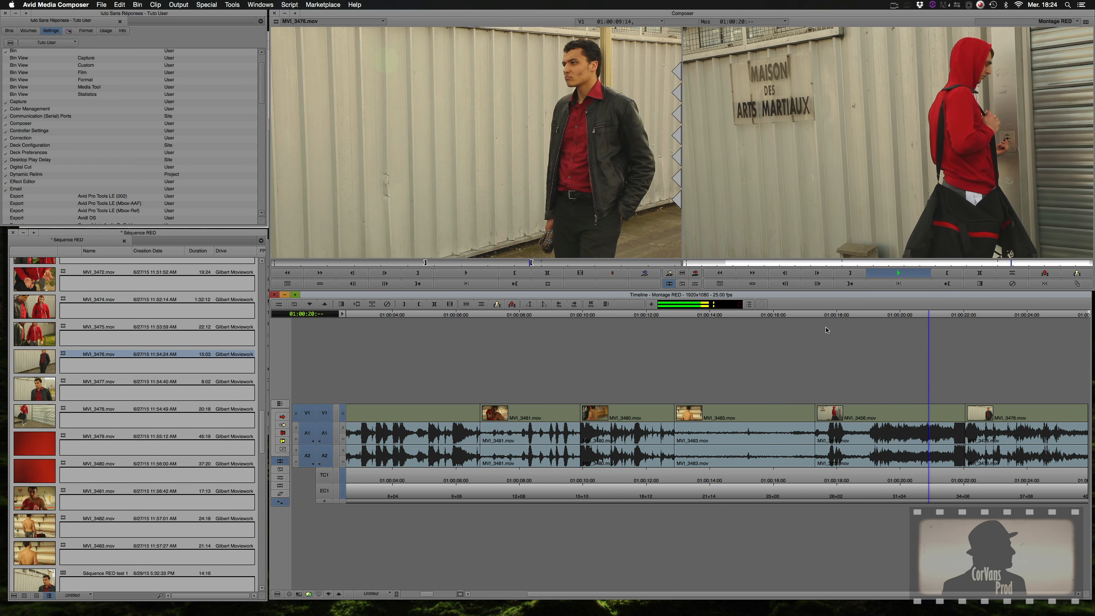
key(k)
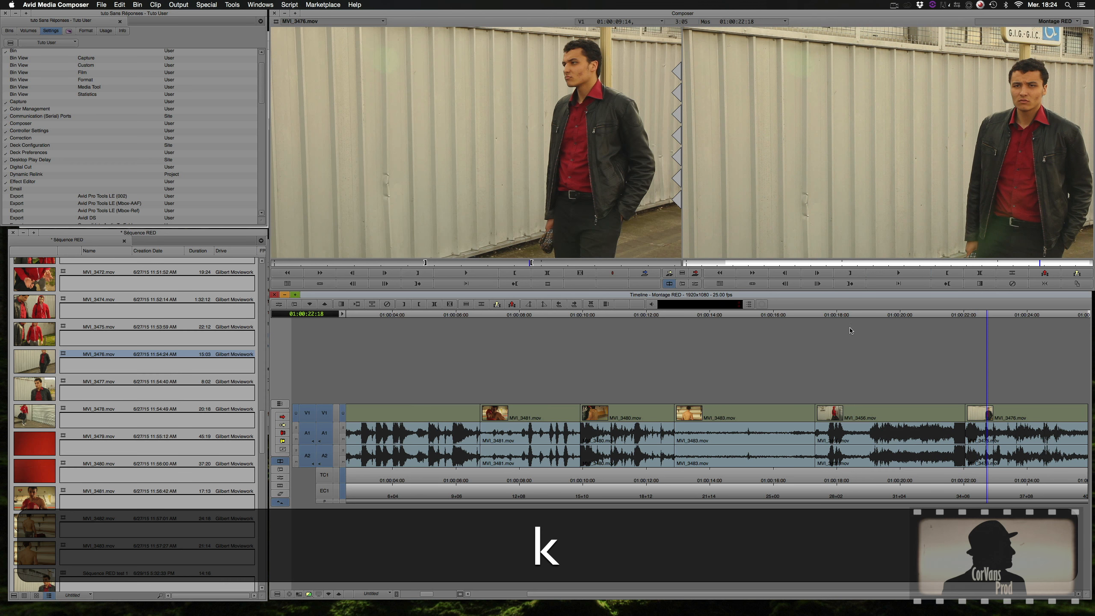
drag(885, 320, 818, 325)
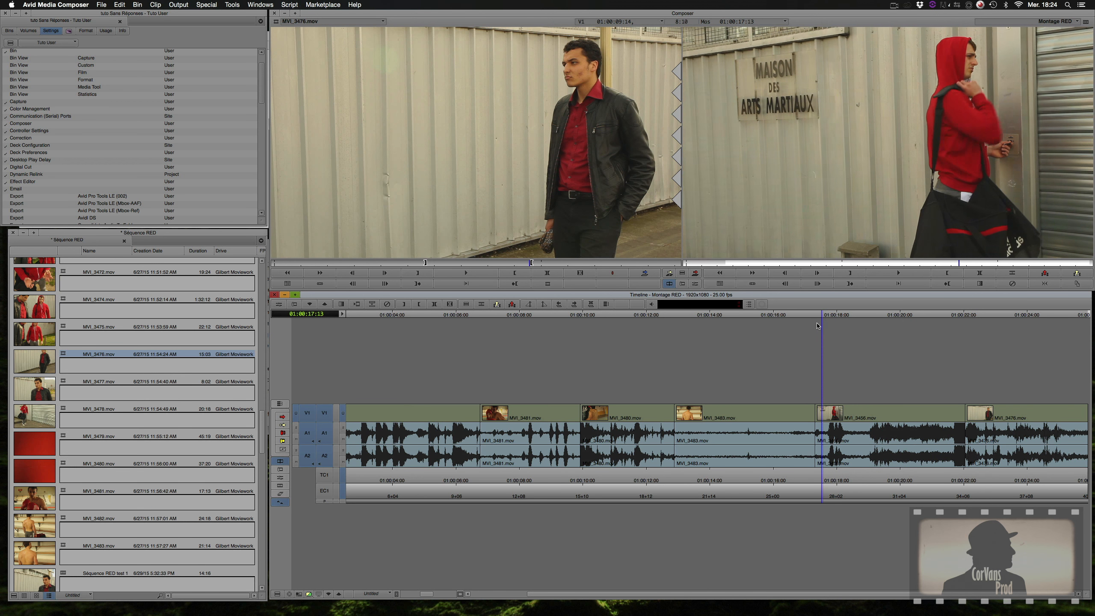
click(808, 327)
key(l)
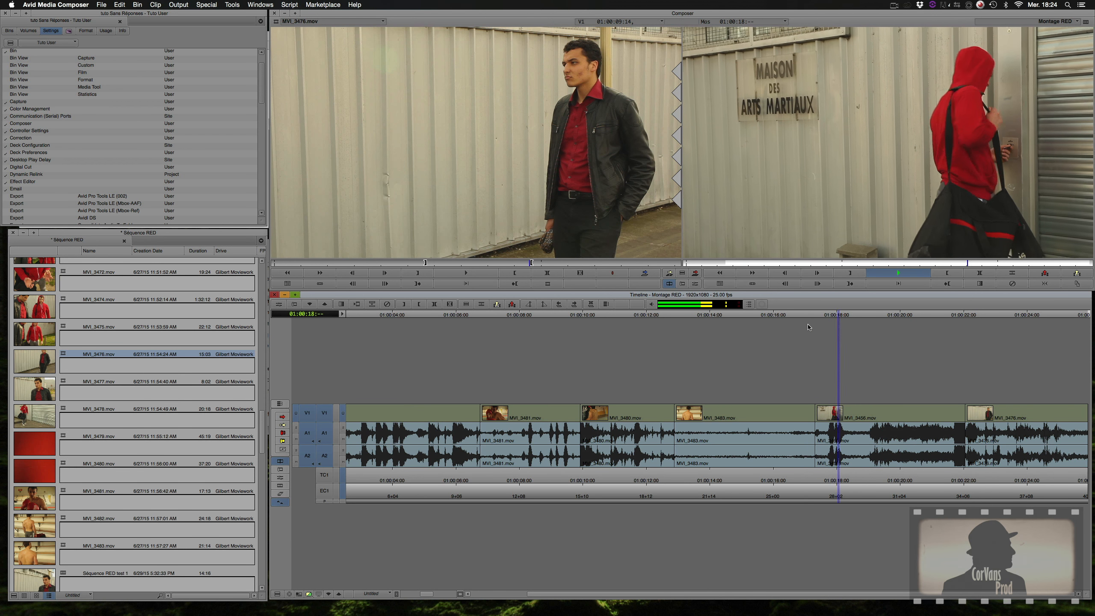
key(k)
key(l)
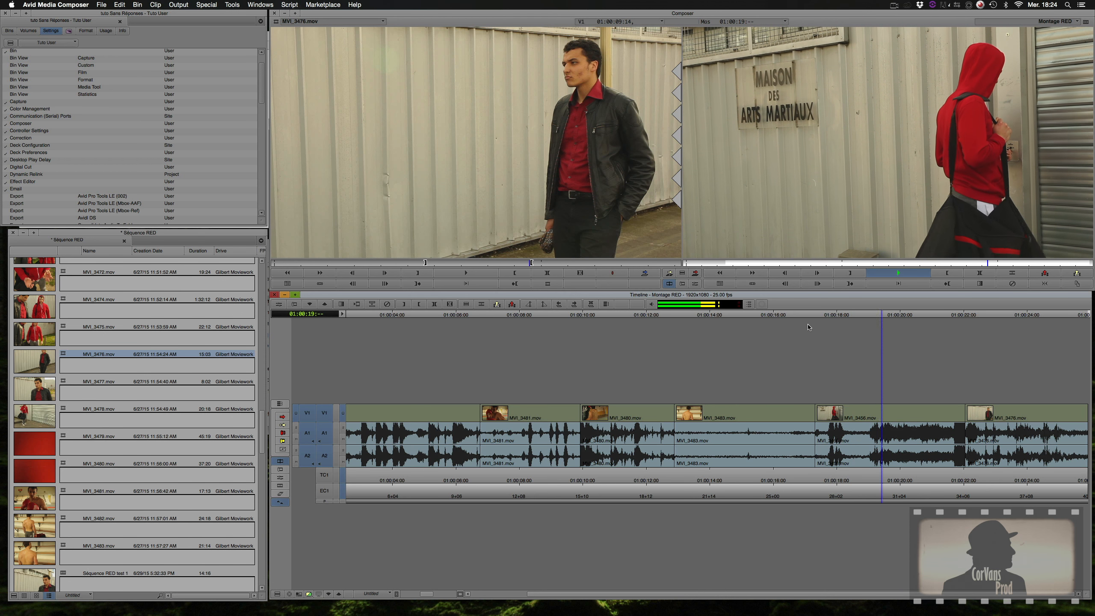
- Stop playback, leave Trim mode and activate both overwrite trim and ripple trim in the Smart Tool
key(k)
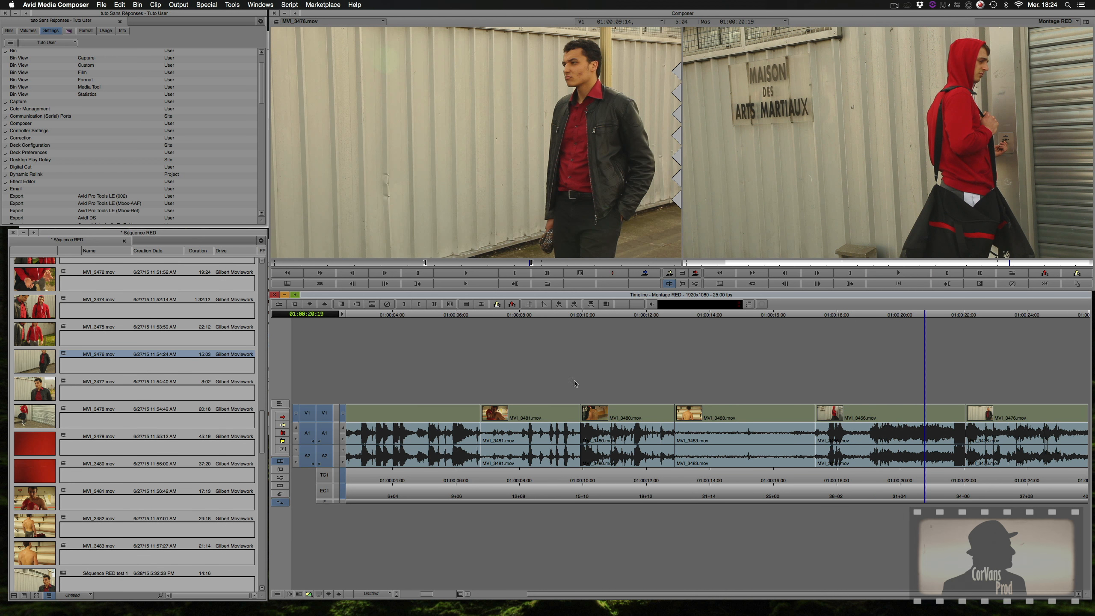
click(281, 470)
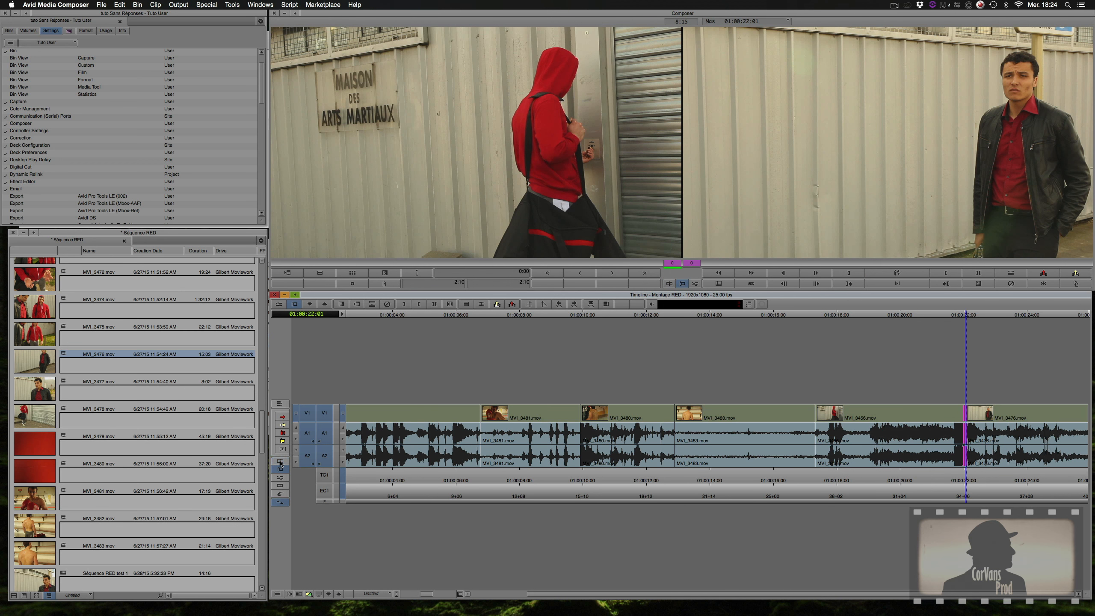
click(281, 462)
click(283, 433)
click(283, 441)
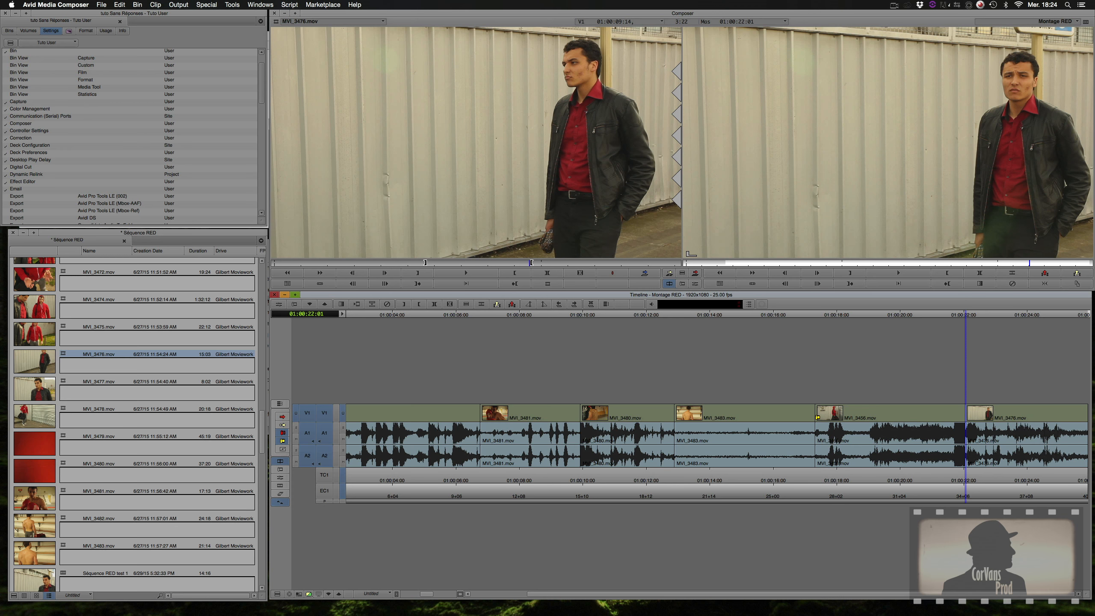
- Ripple-trim the head of MVI_3456.mov together with audio tracks A1 and A2, shortening the clip by about 1 second
click(818, 417)
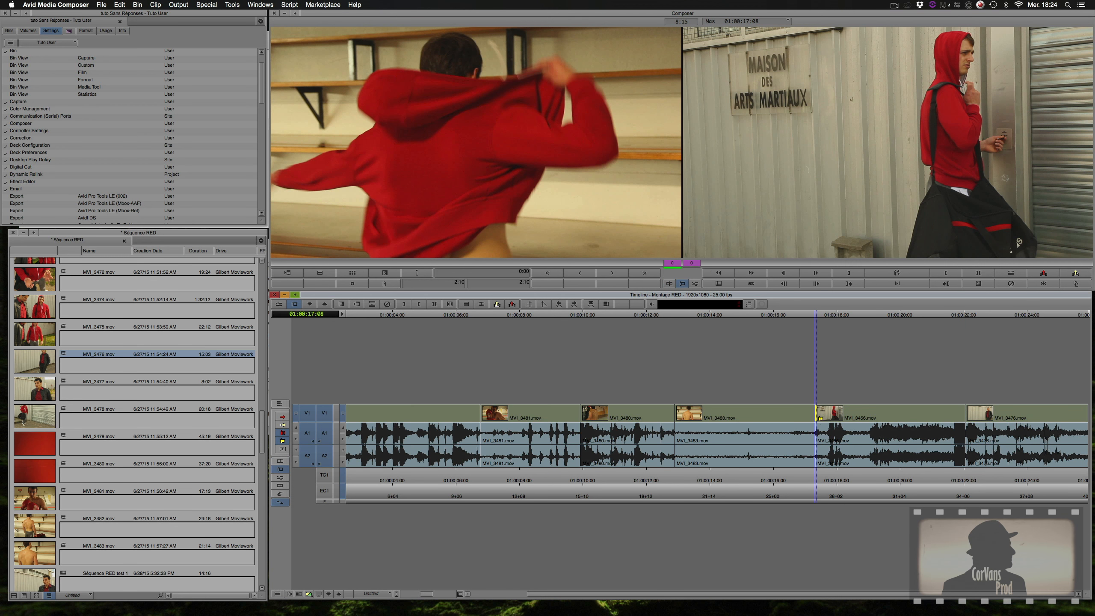
click(324, 432)
click(324, 457)
drag(819, 417, 867, 416)
drag(860, 415, 853, 415)
- Play the sequence from about 1 second before the cut into MVI_3456.mov to review the trimmed head
click(783, 318)
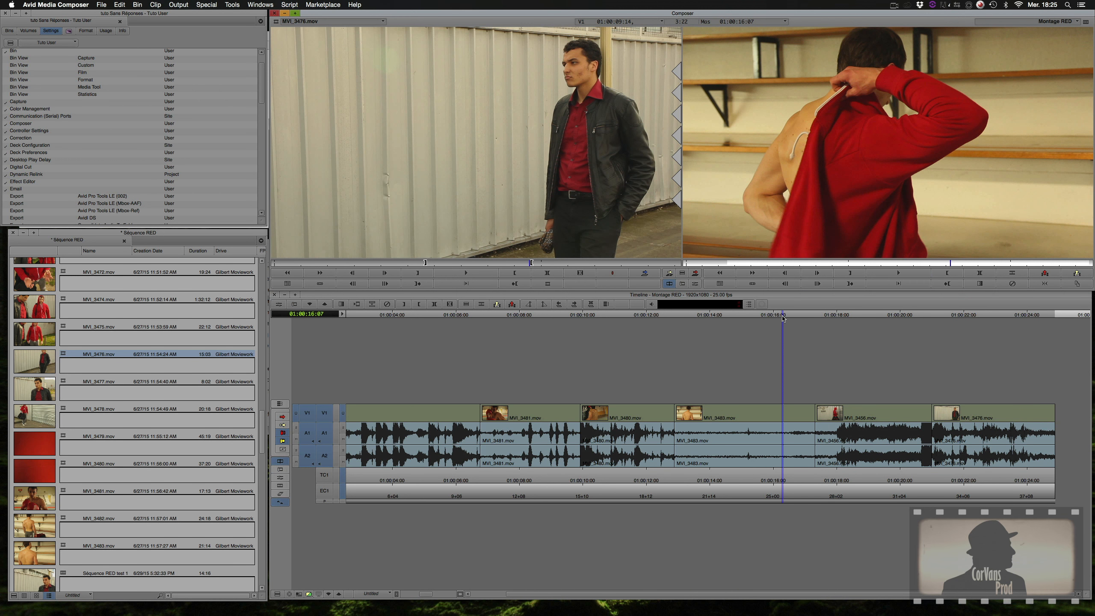
key(space)
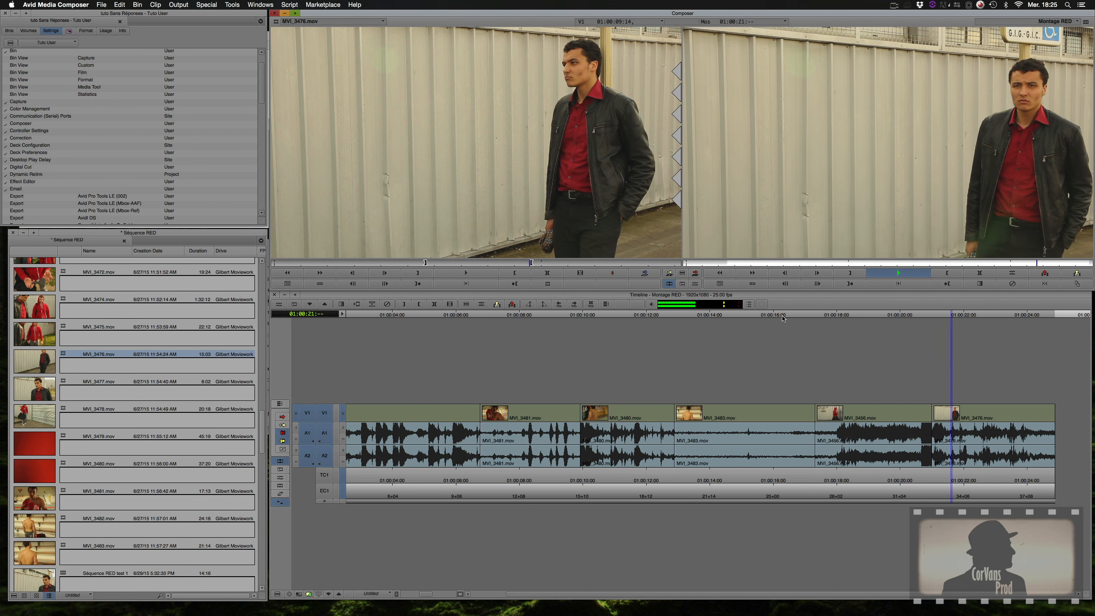
key(k)
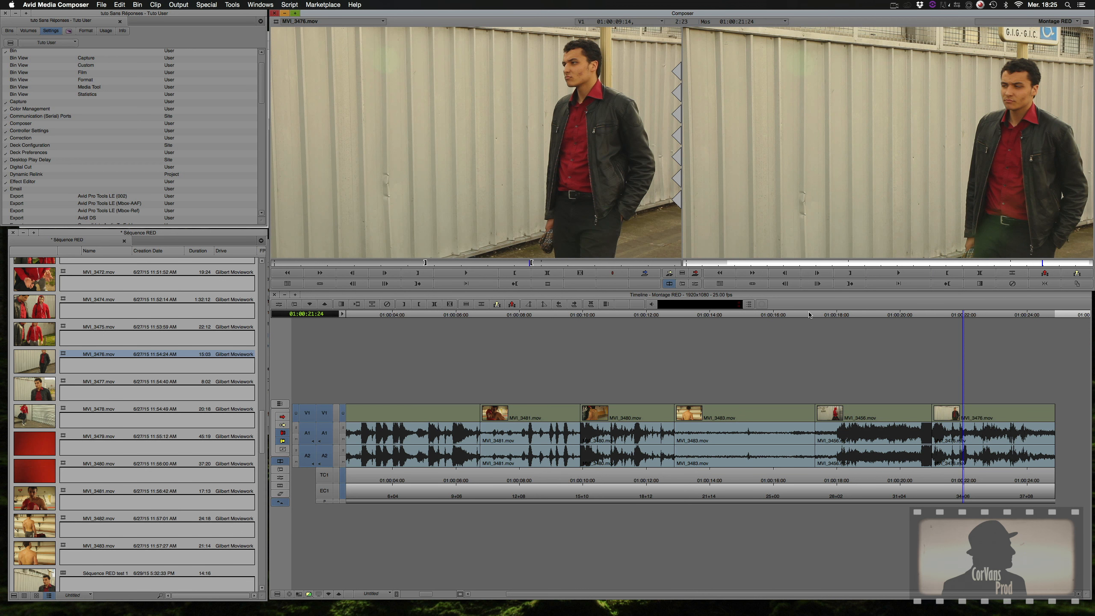
- Select the head of MVI_3476.mov for a ripple trim and add audio tracks A1 and A2 to the selection
click(996, 315)
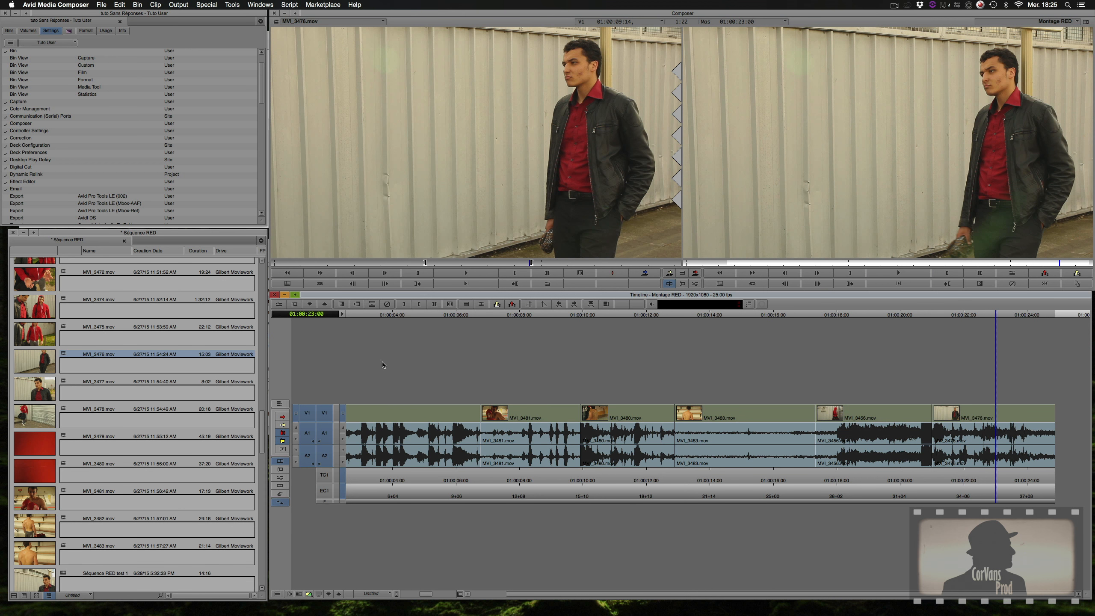
click(934, 417)
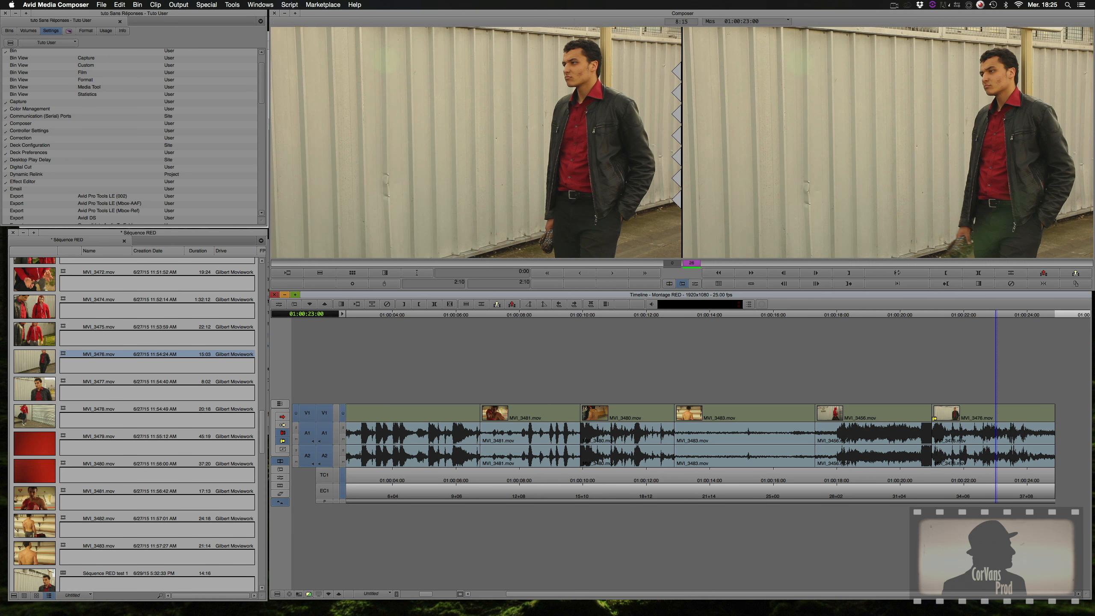
click(332, 436)
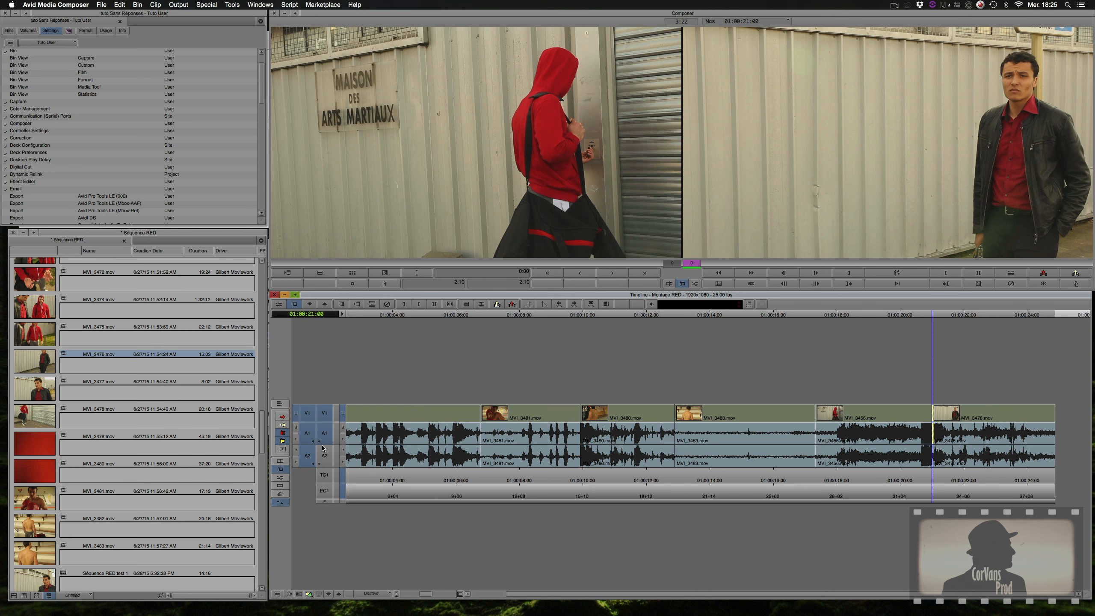
click(331, 457)
drag(934, 417, 936, 422)
- Turn on Link Selection and ripple-trim the head of MVI_3476.mov with its audio, shortening the clip by about 1.5 seconds
click(277, 405)
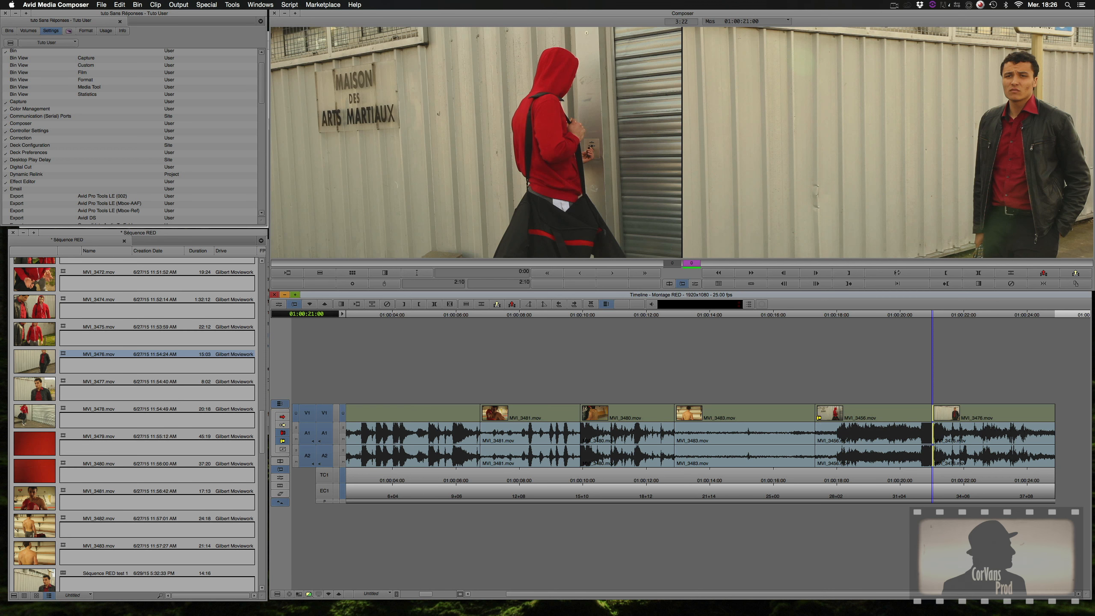
key(a)
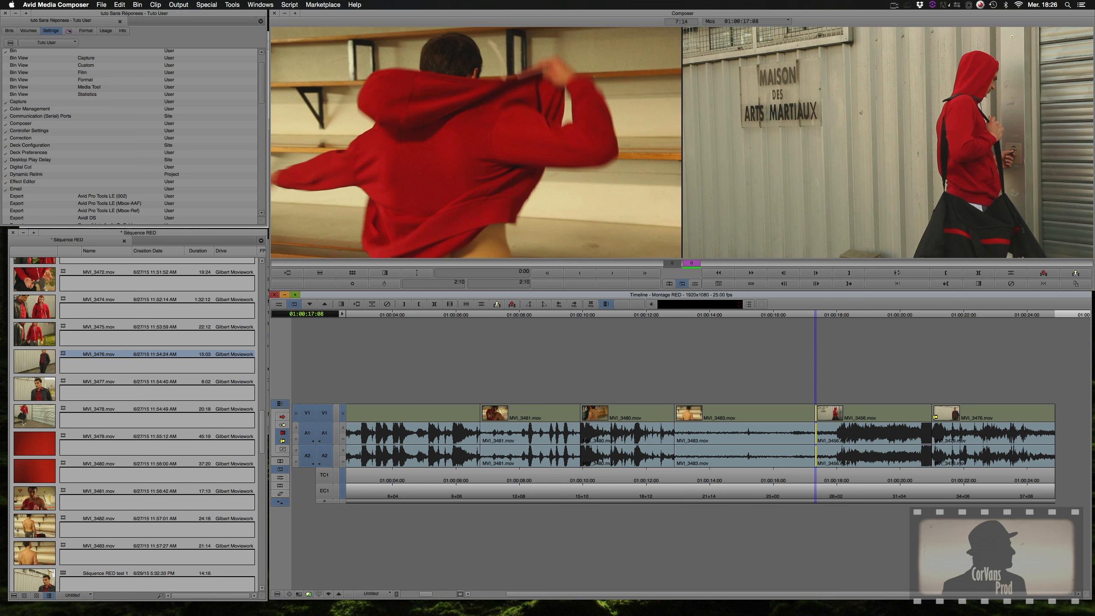
key(s)
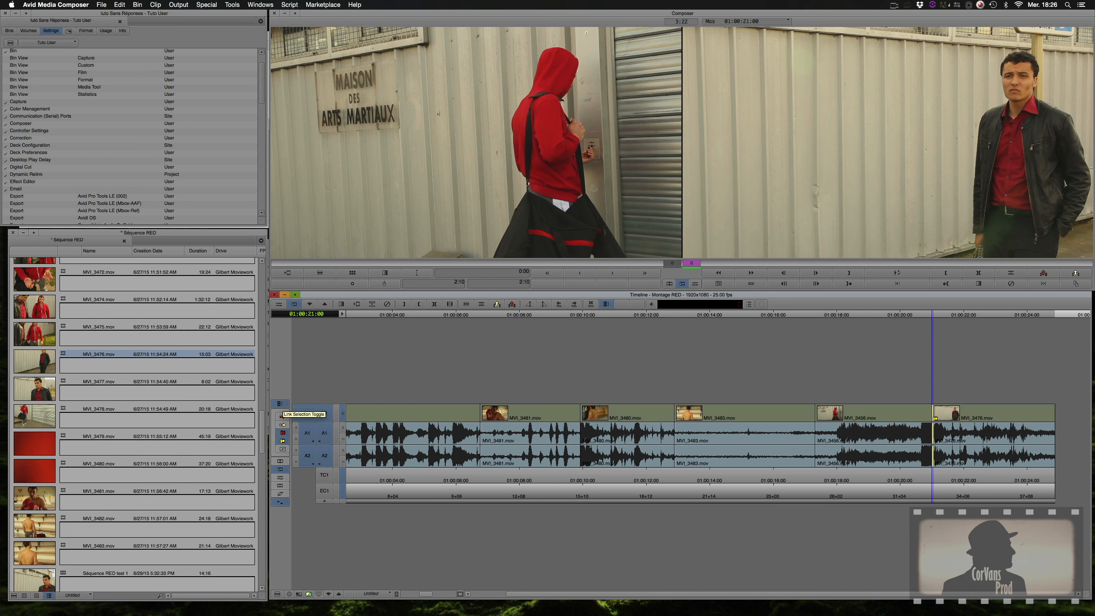
drag(937, 418, 968, 410)
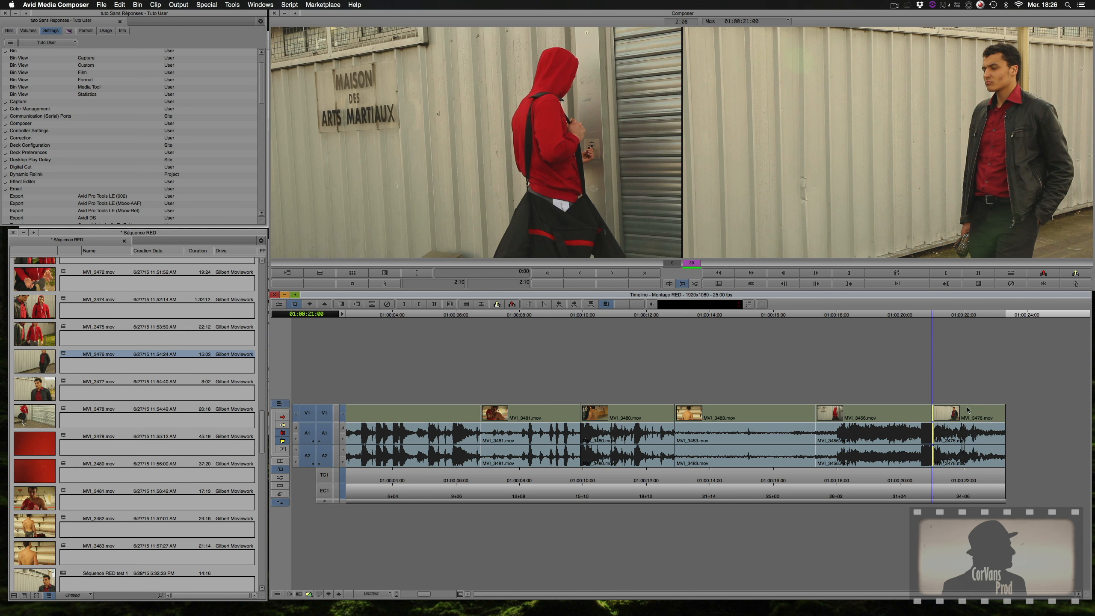
- Ripple-trim about 1.5 seconds off the tail of MVI_3456.mov and about 1 second off the head of MVI_3476.mov, with linked audio
drag(921, 314, 927, 314)
click(930, 417)
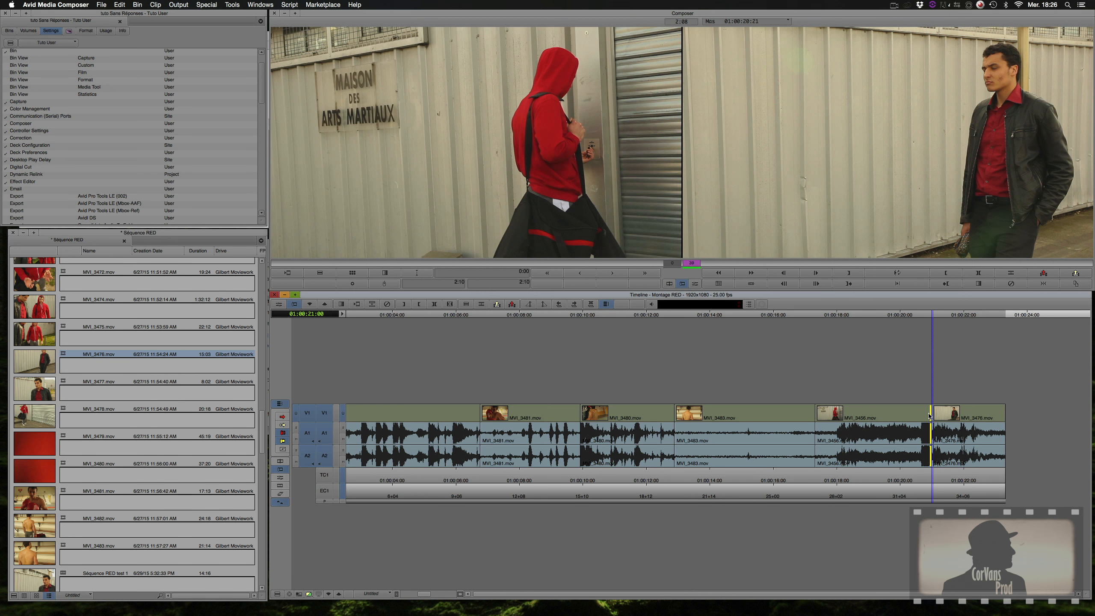
drag(930, 417, 880, 417)
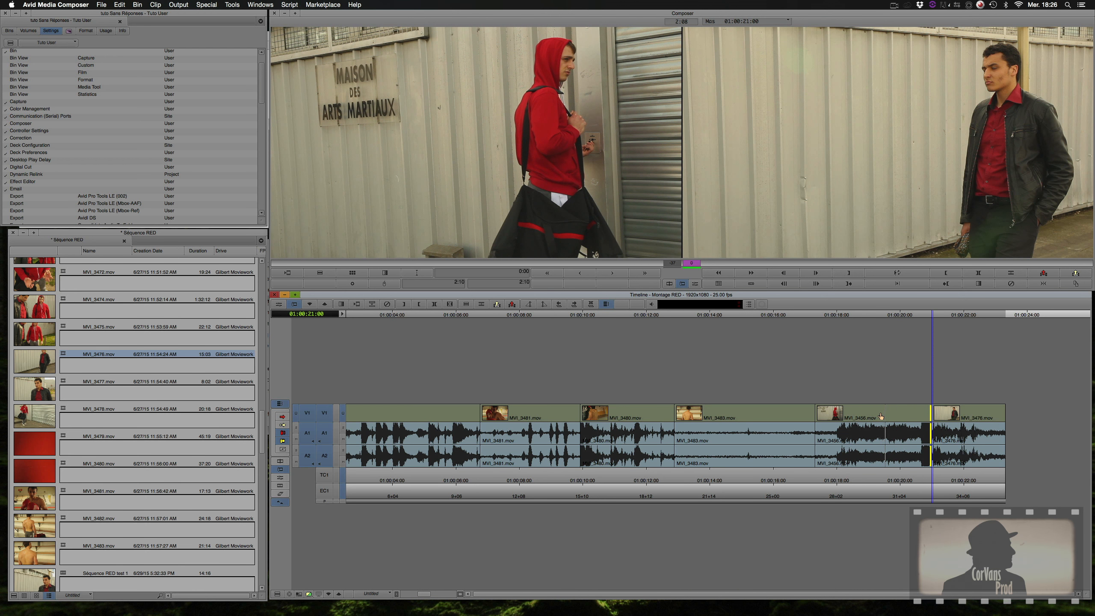
drag(880, 416, 882, 417)
drag(888, 316, 909, 316)
click(886, 415)
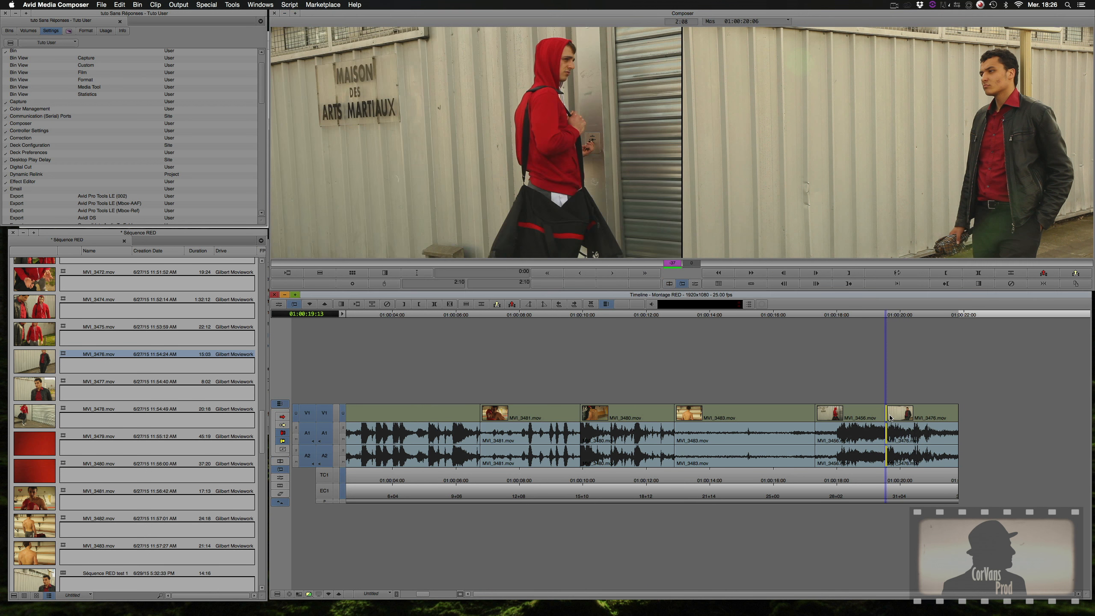
drag(888, 416, 917, 417)
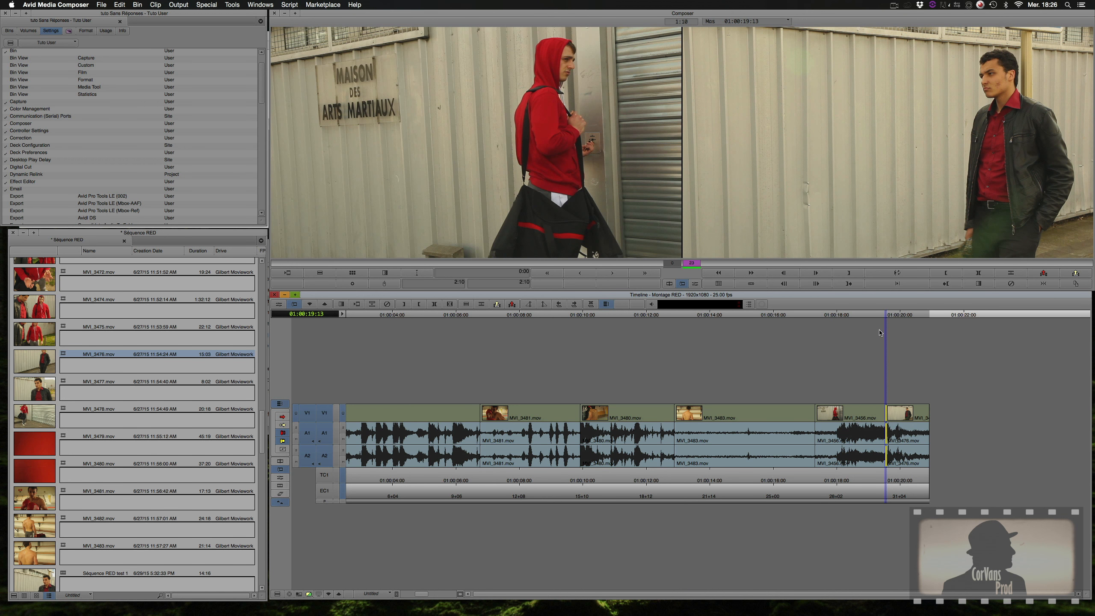
- Play repeatedly from just before the cut between MVI_3456.mov and MVI_3476.mov to review picture and sound across it
click(863, 317)
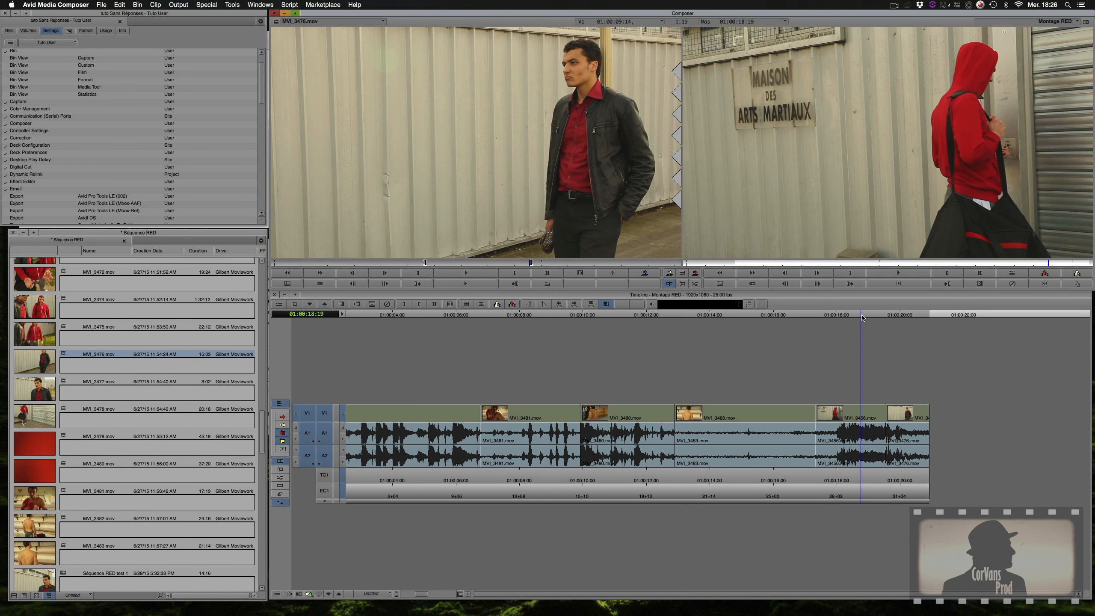
key(space)
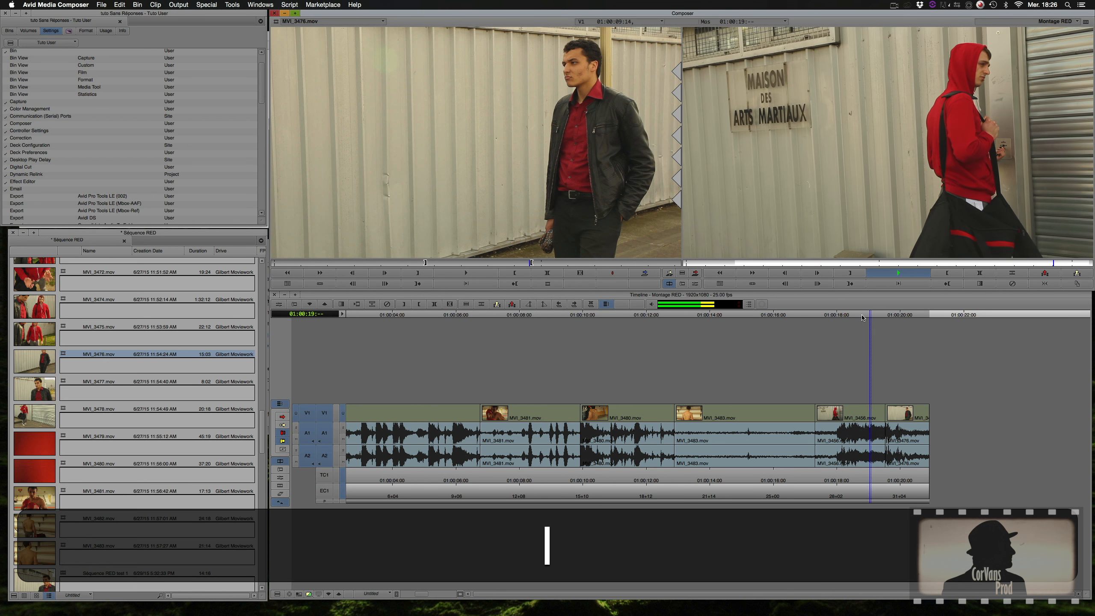
key(k)
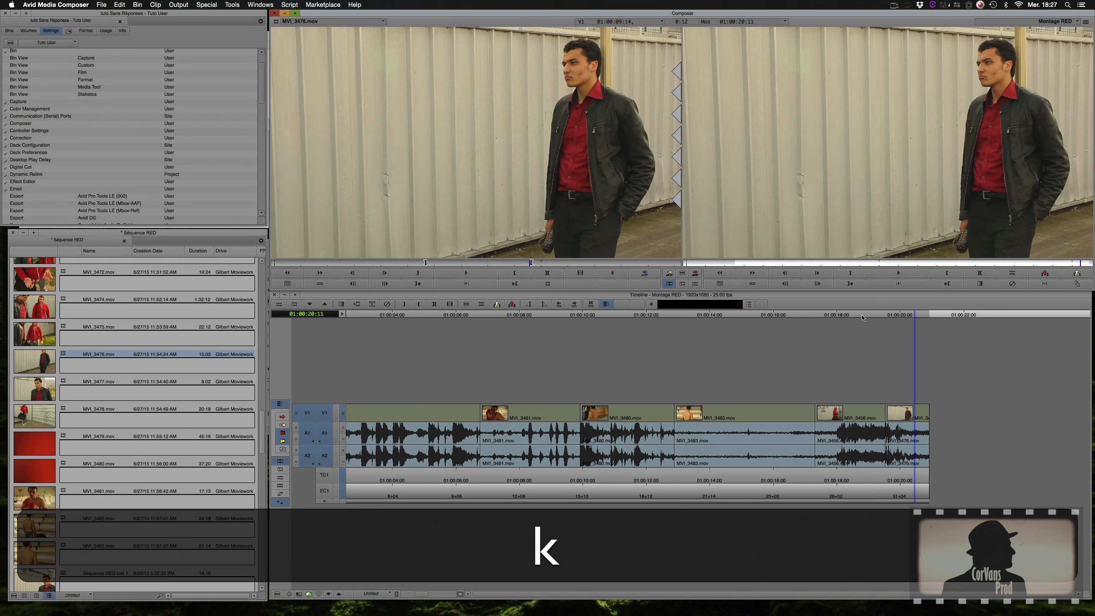
click(862, 317)
key(k)
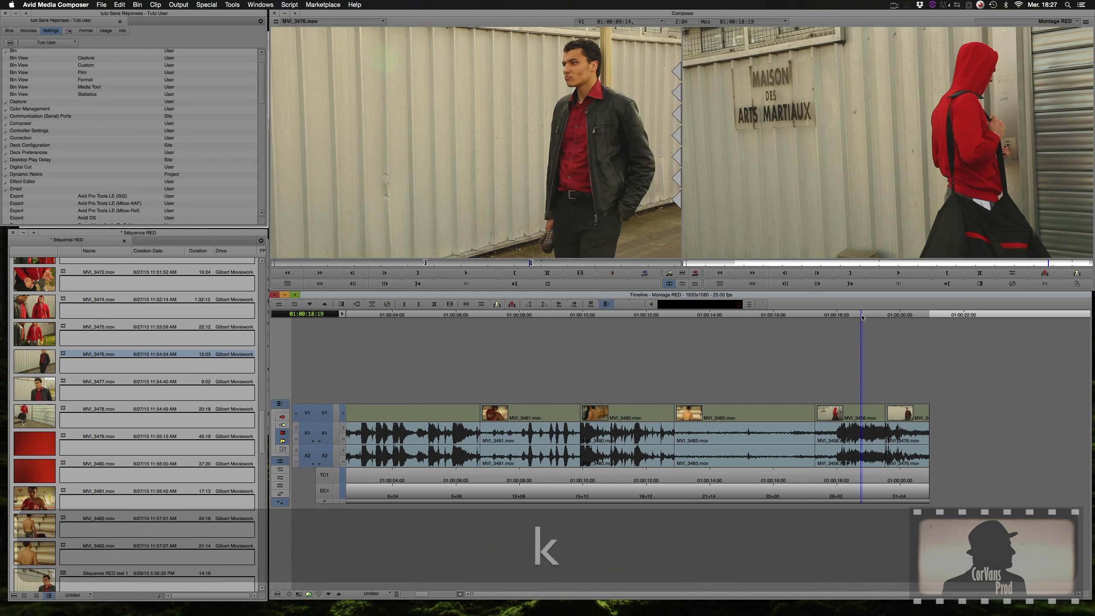
key(l)
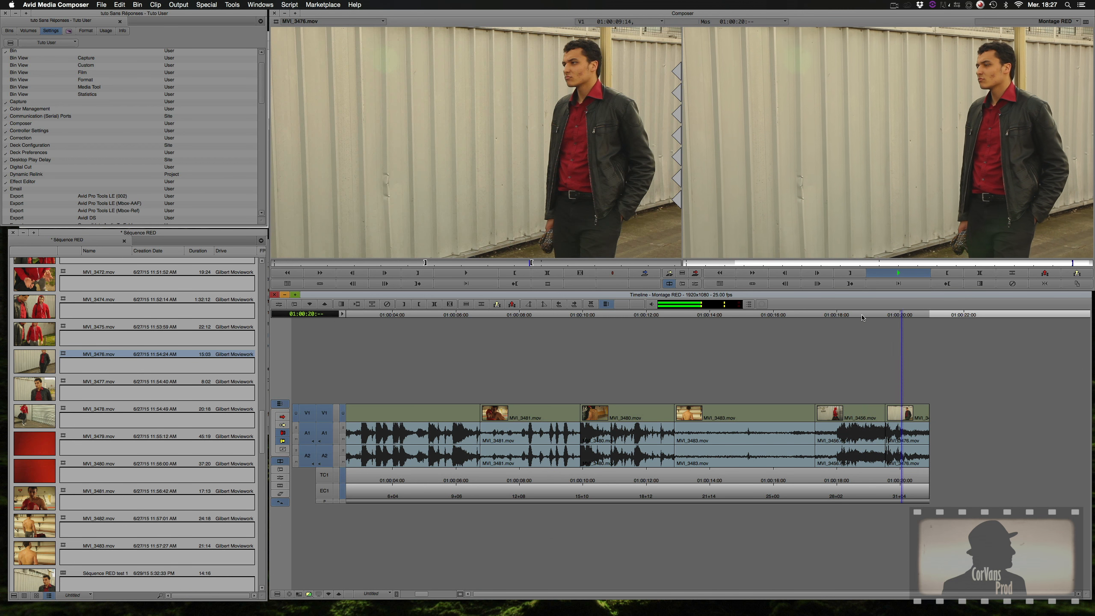
key(k)
key(j)
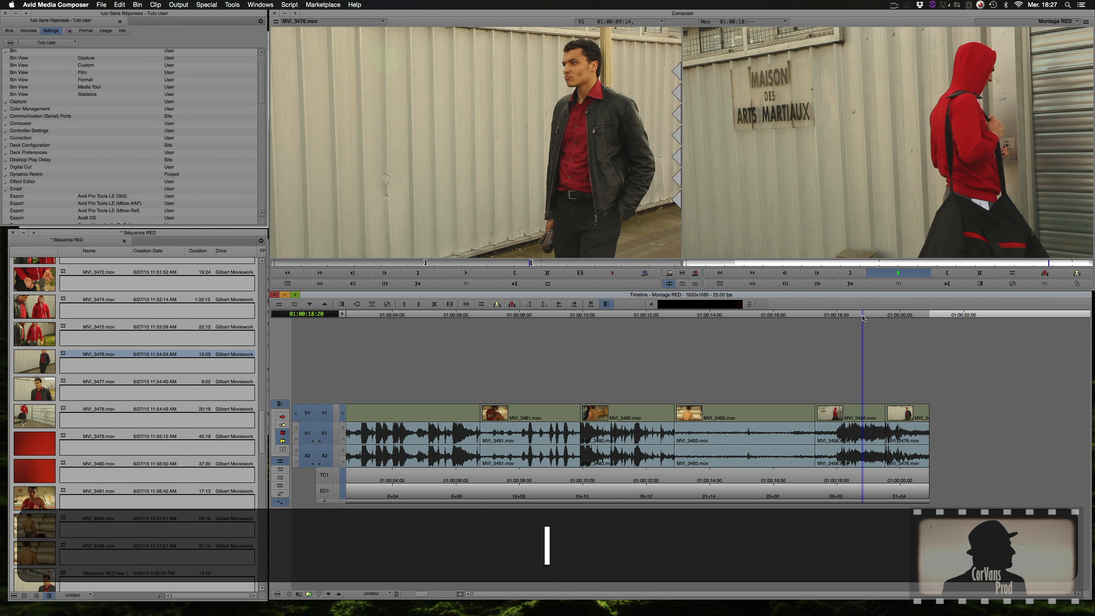
key(k)
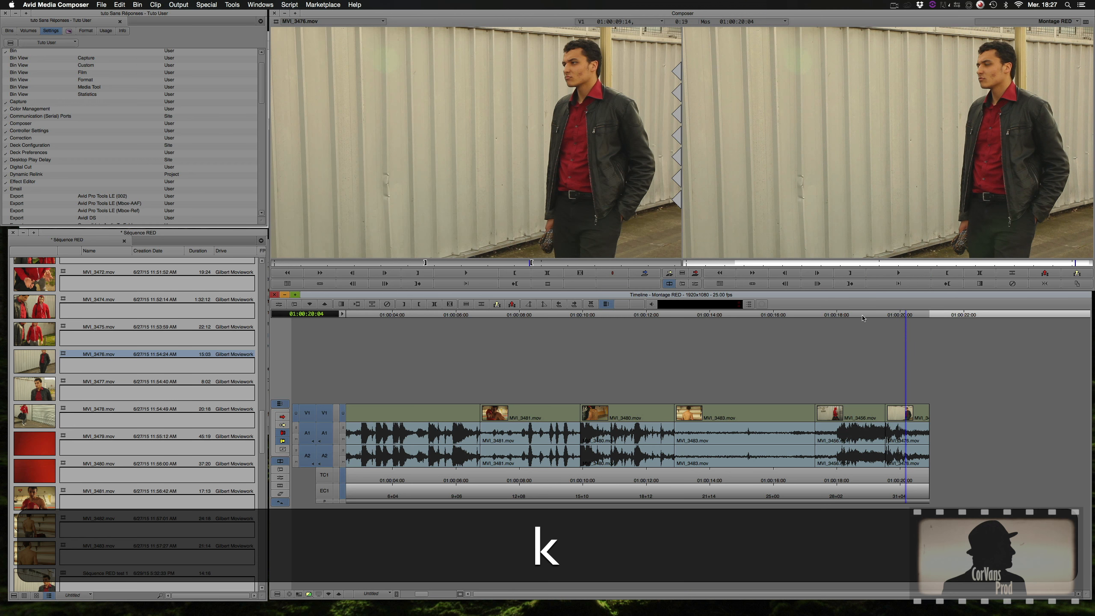
click(862, 318)
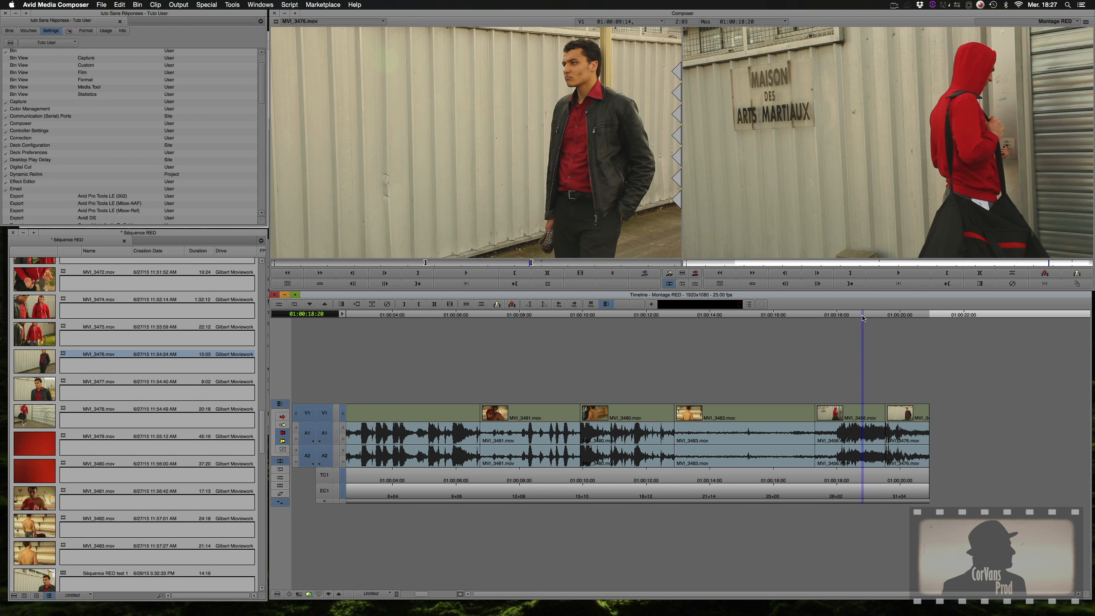
key(l)
key(k)
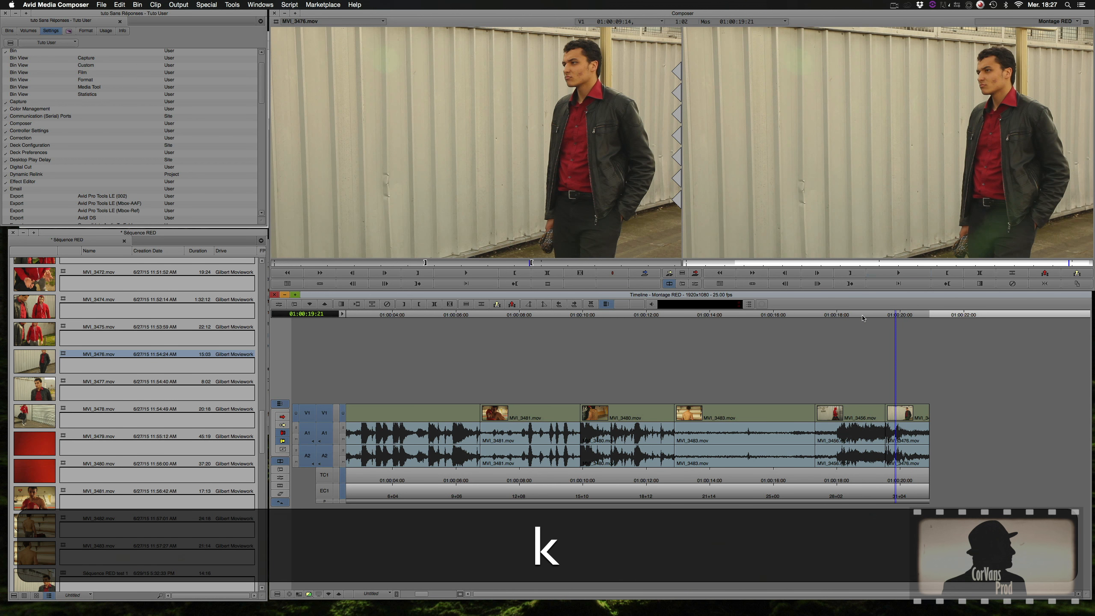
click(863, 318)
key(l)
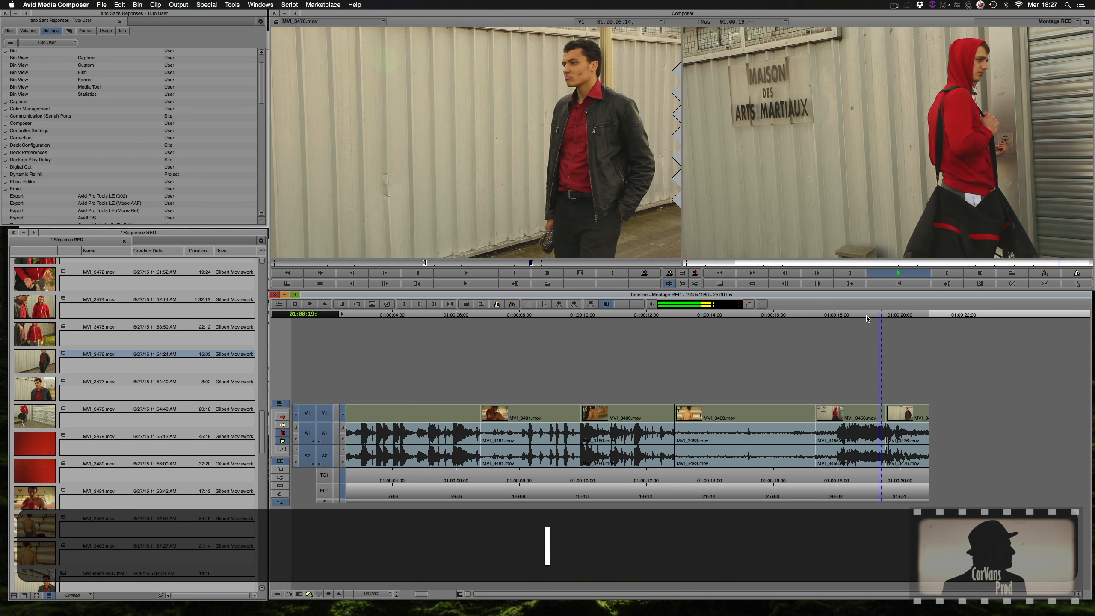
key(k)
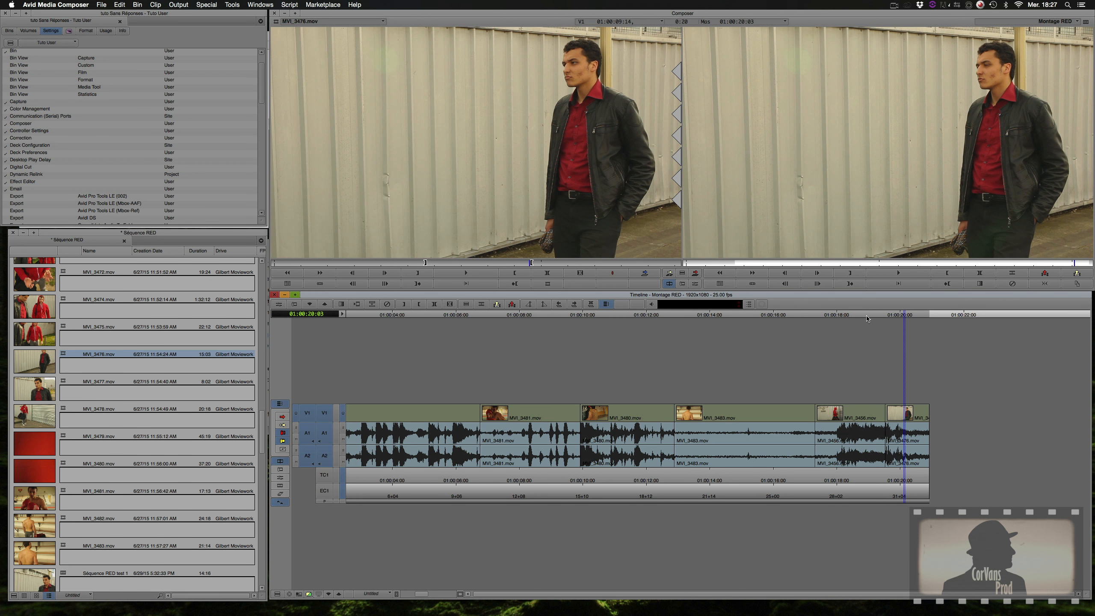
- Turn off Link Selection and overwrite-trim the tail of MVI_3456.mov on A1 and A2 only, extending its audio to the sequence's end
click(325, 414)
click(880, 426)
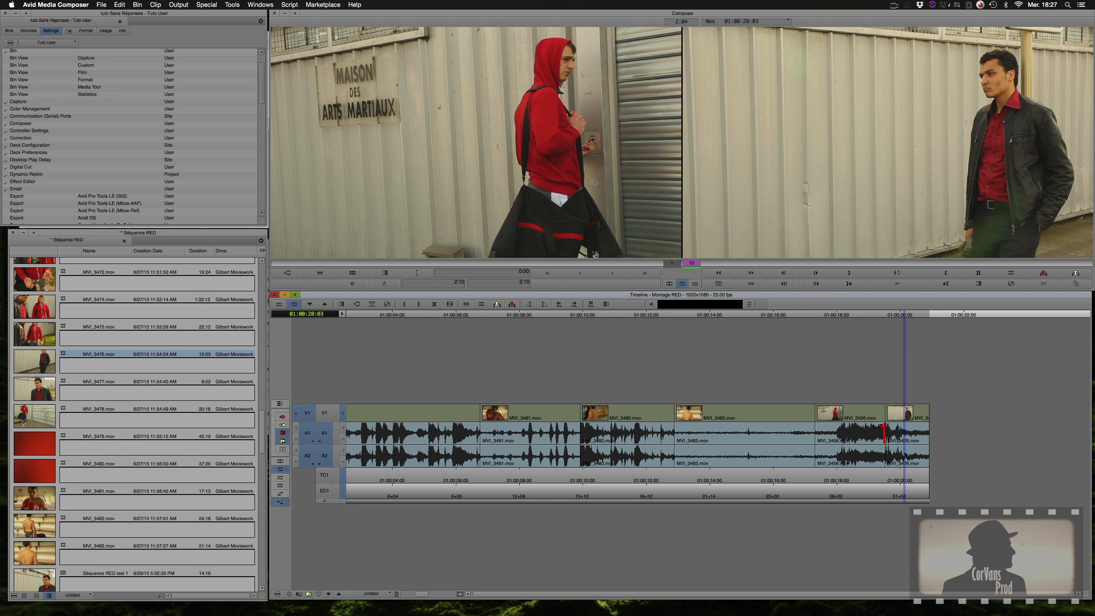
shift+click(883, 452)
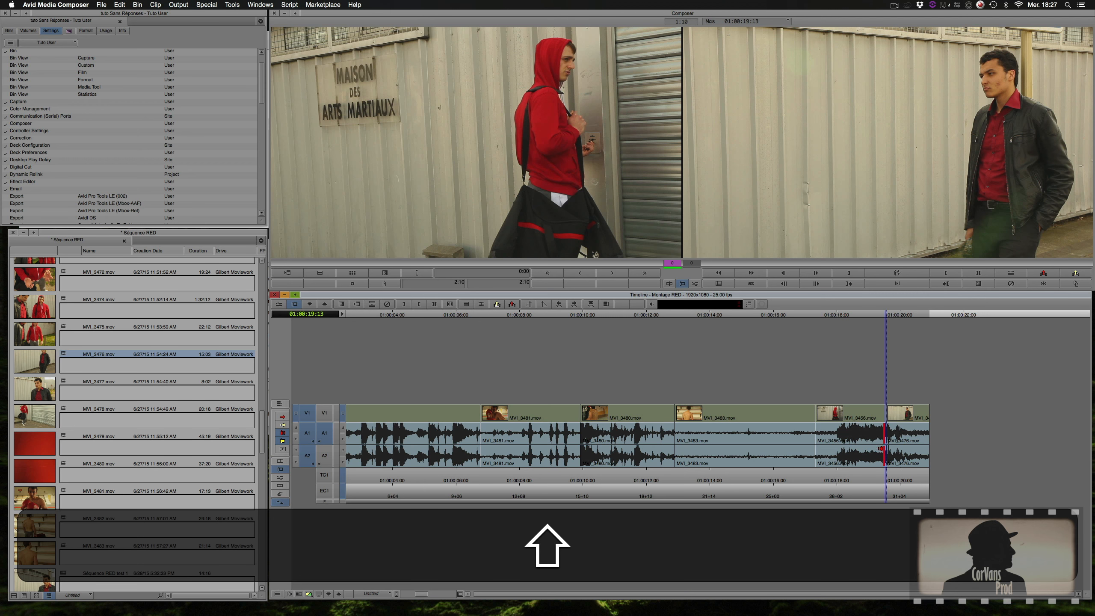
drag(882, 430, 928, 437)
- Play the sequence across the cut into MVI_3476.mov to review the audio extended from the preceding clip
click(874, 318)
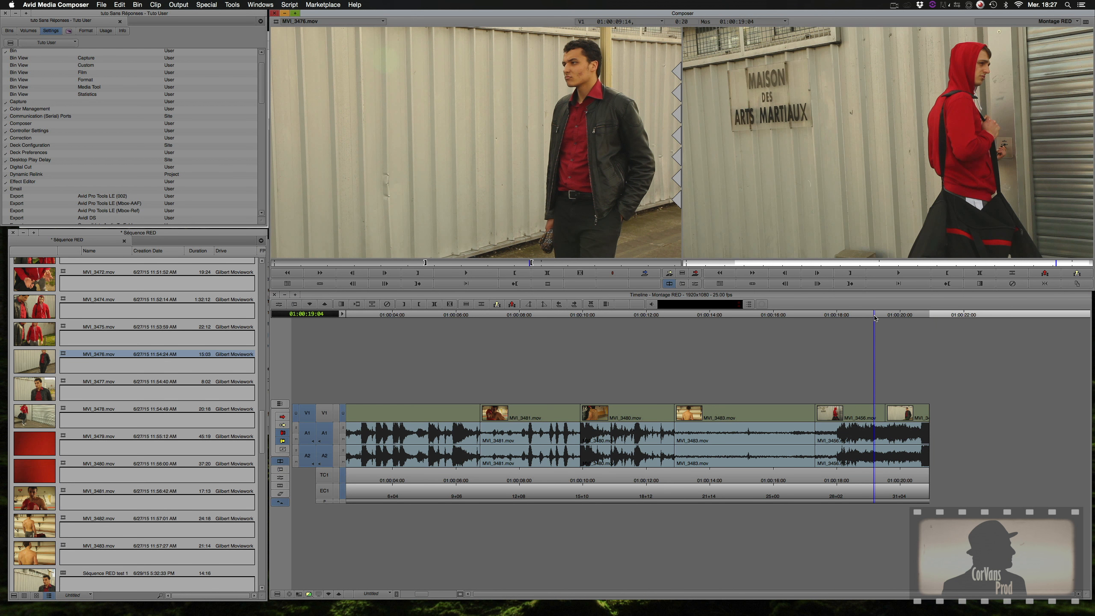
key(l)
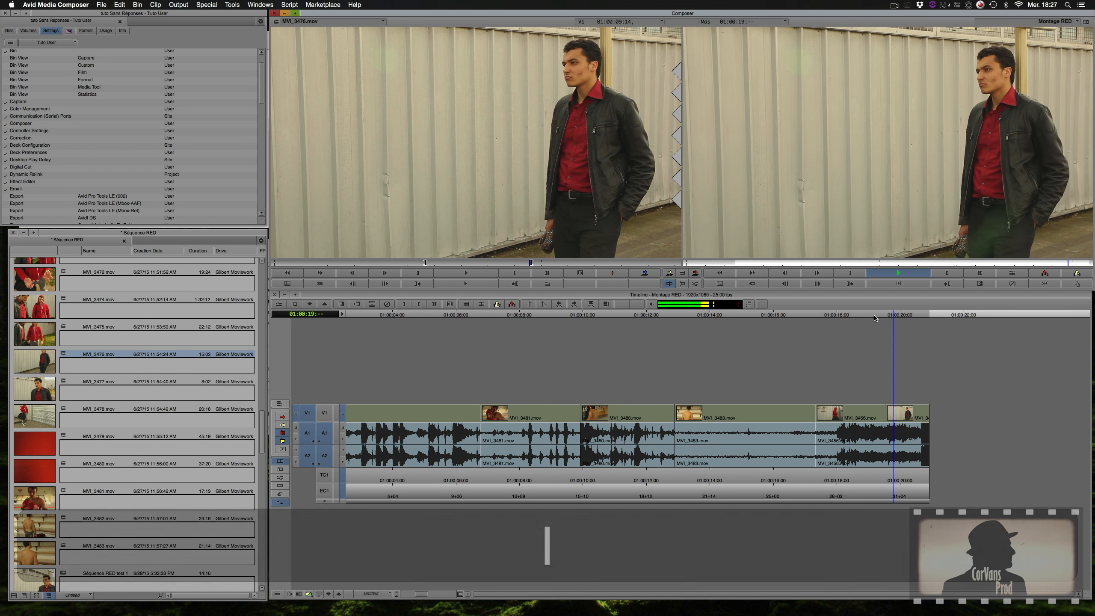
key(u)
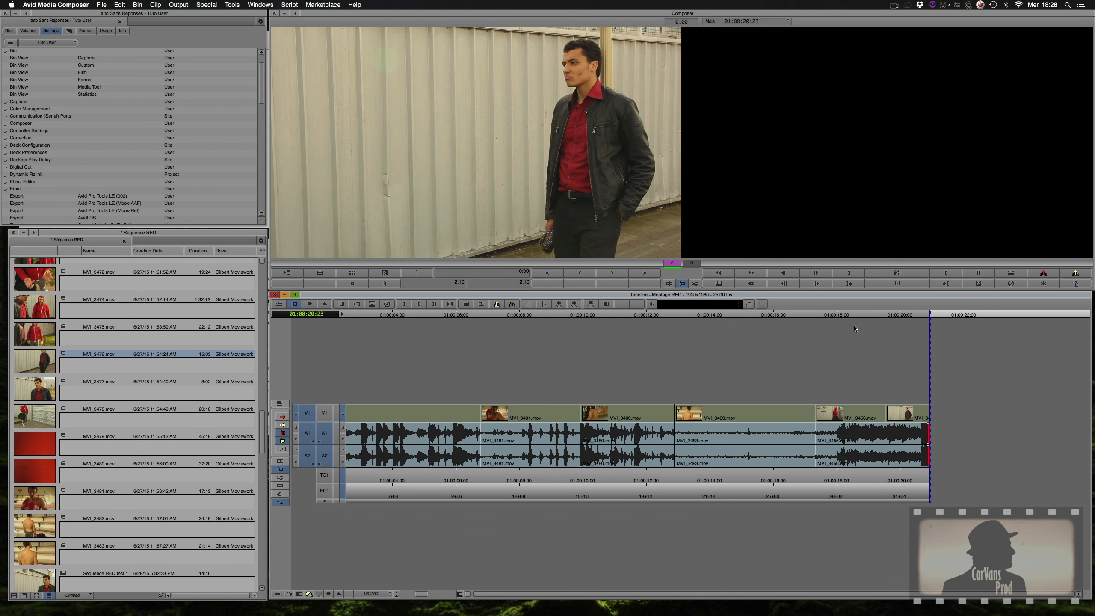
click(818, 315)
key(l)
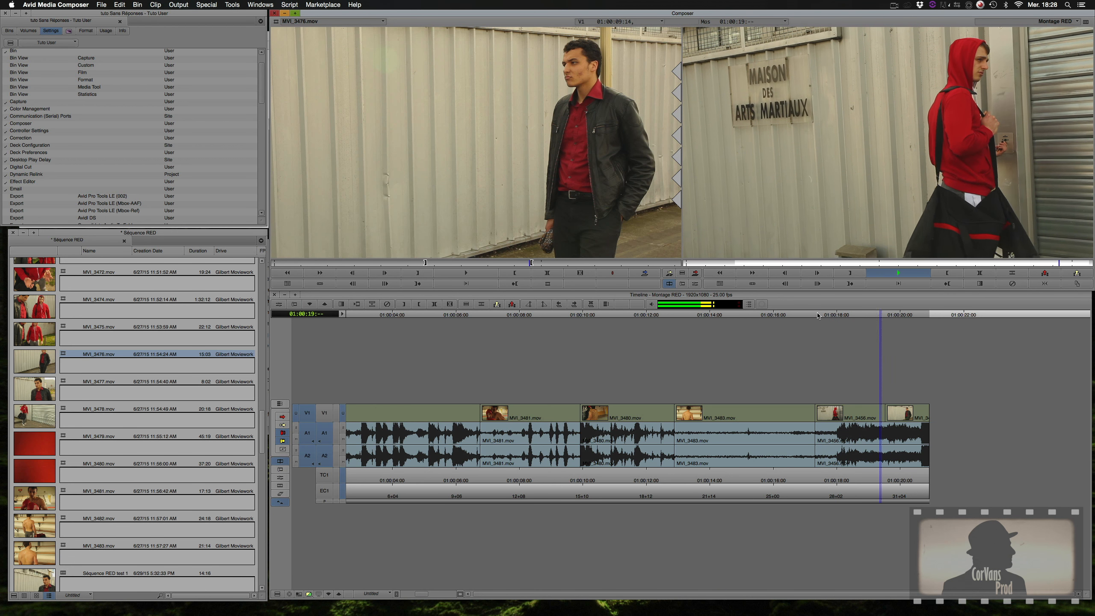
- Replay the sequence from just before the cut between MVI_3456.mov and MVI_3476.mov to its end to review the overlapping audio
key(k)
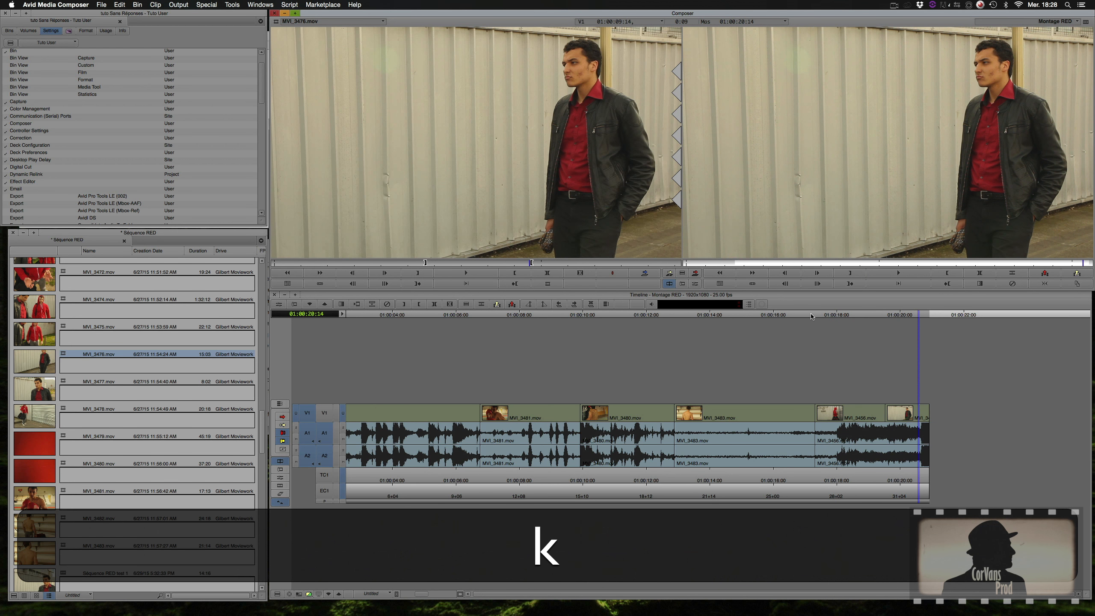
click(811, 315)
key(l)
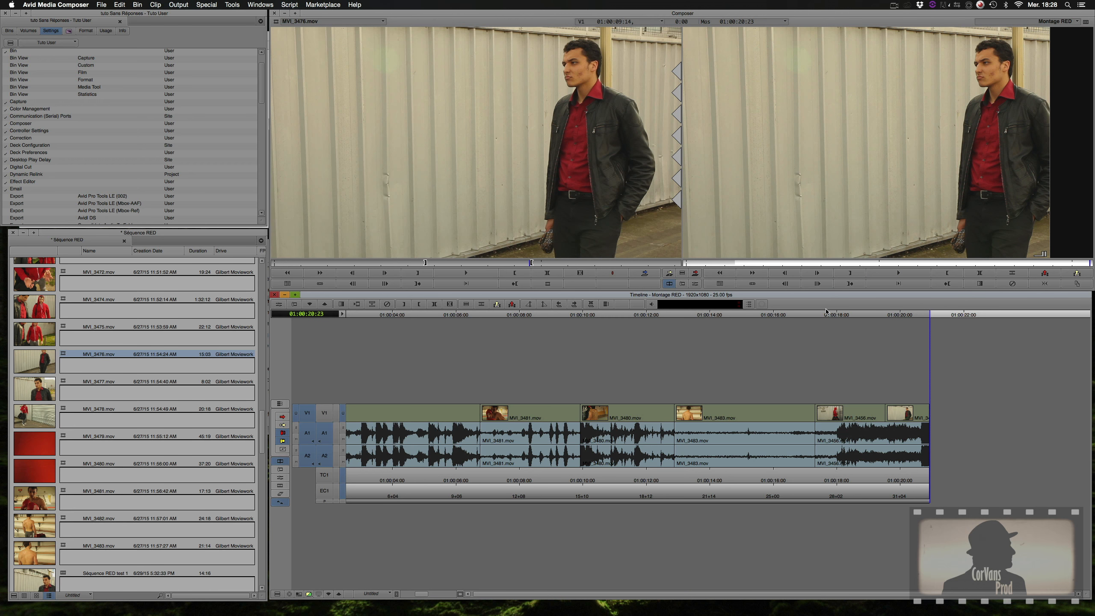
click(826, 315)
key(l)
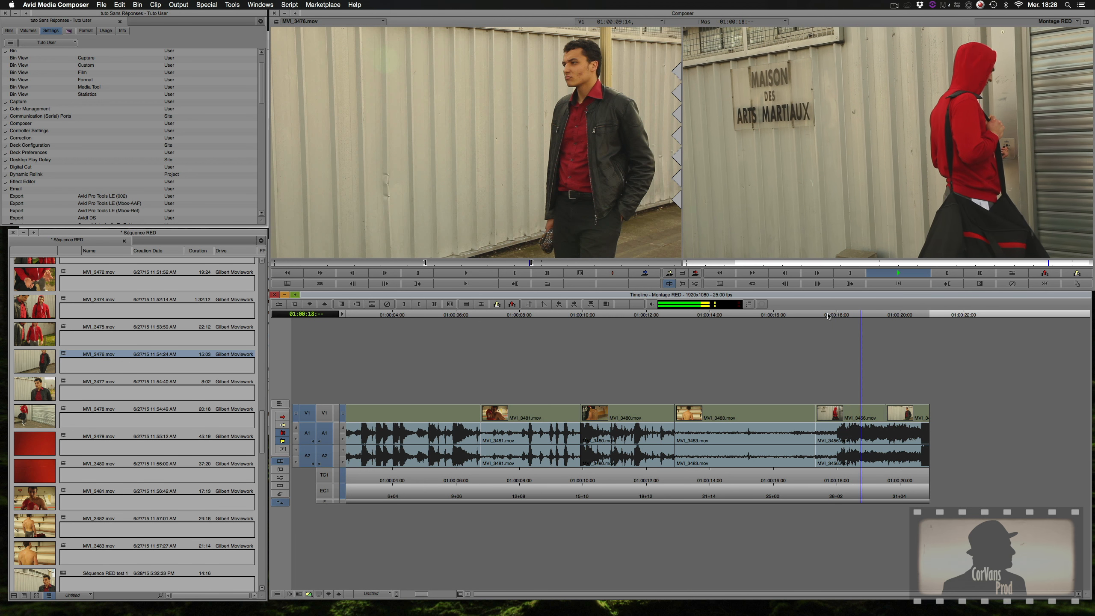
key(k)
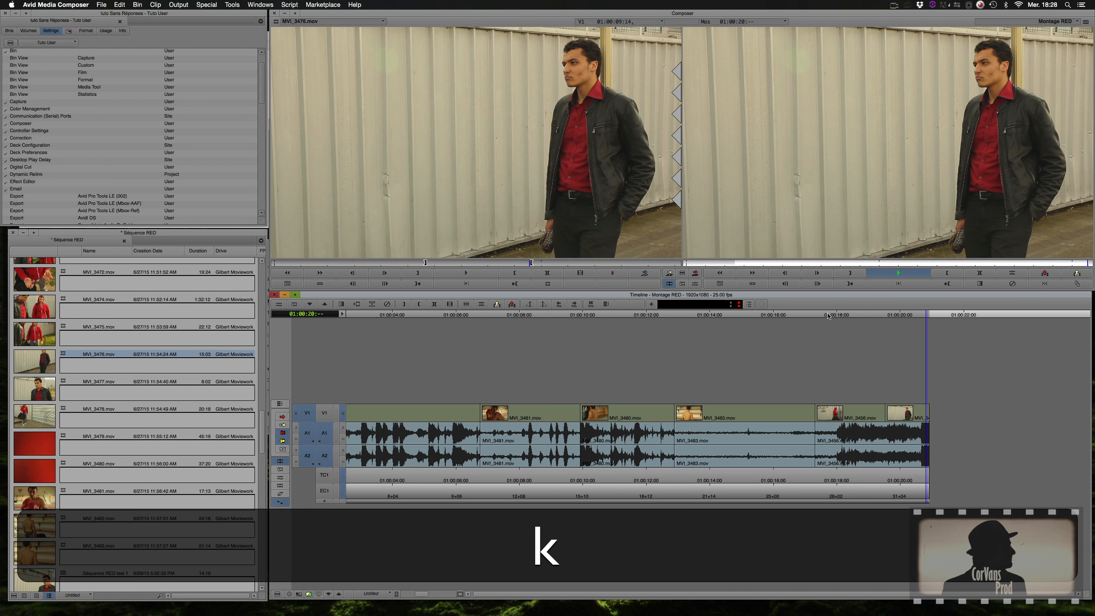
- Overwrite-trim the V1 cut between MVI_3456.mov and MVI_3476.mov 6 frames earlier, leaving the audio alone, and play across it
click(884, 411)
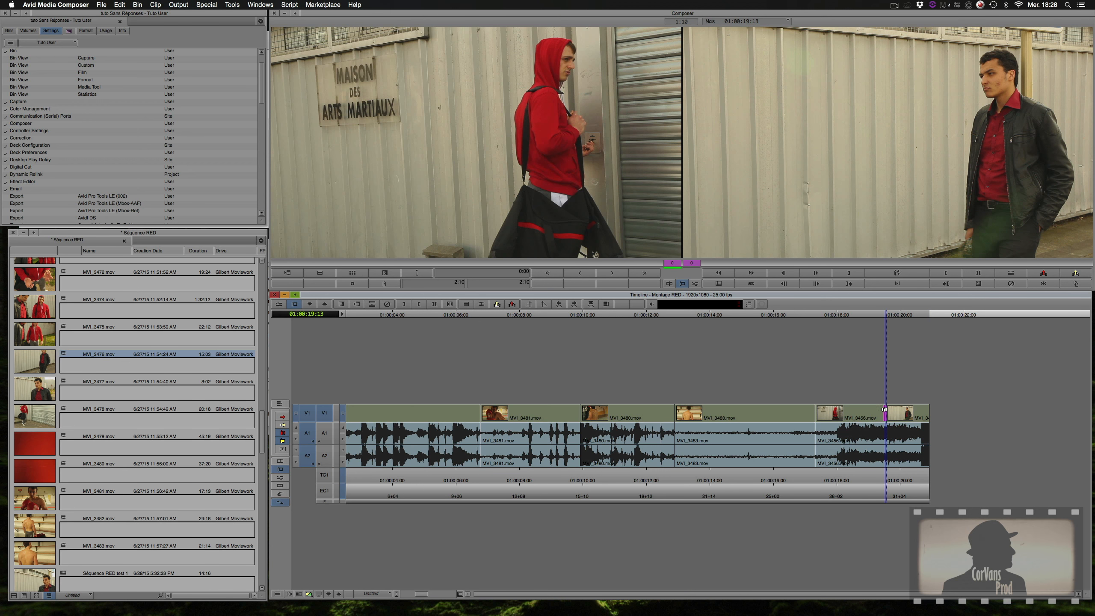
drag(884, 411, 877, 413)
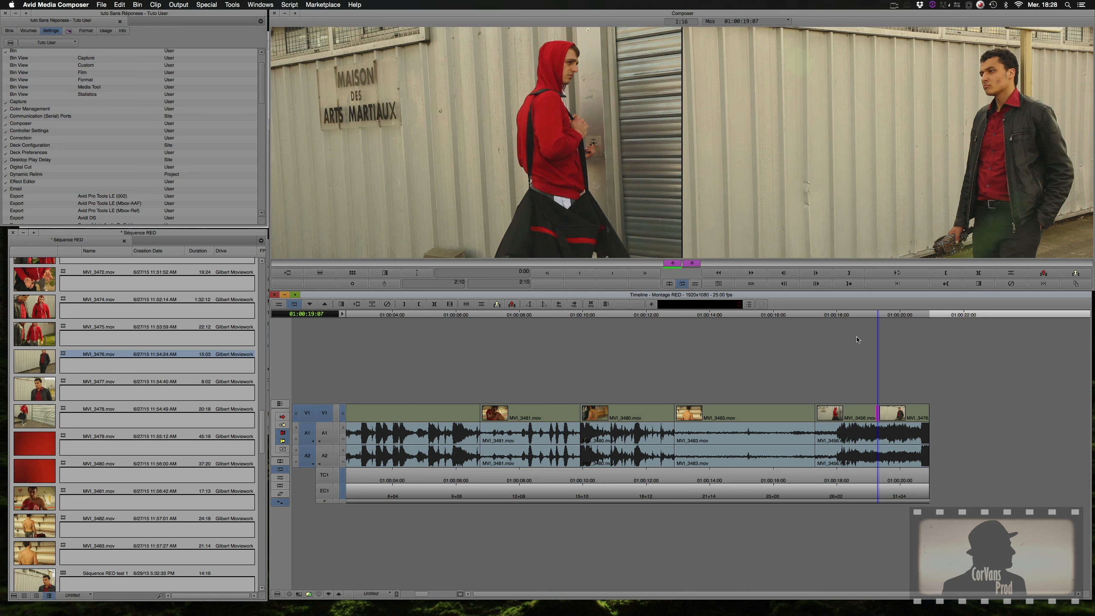
click(849, 319)
key(space)
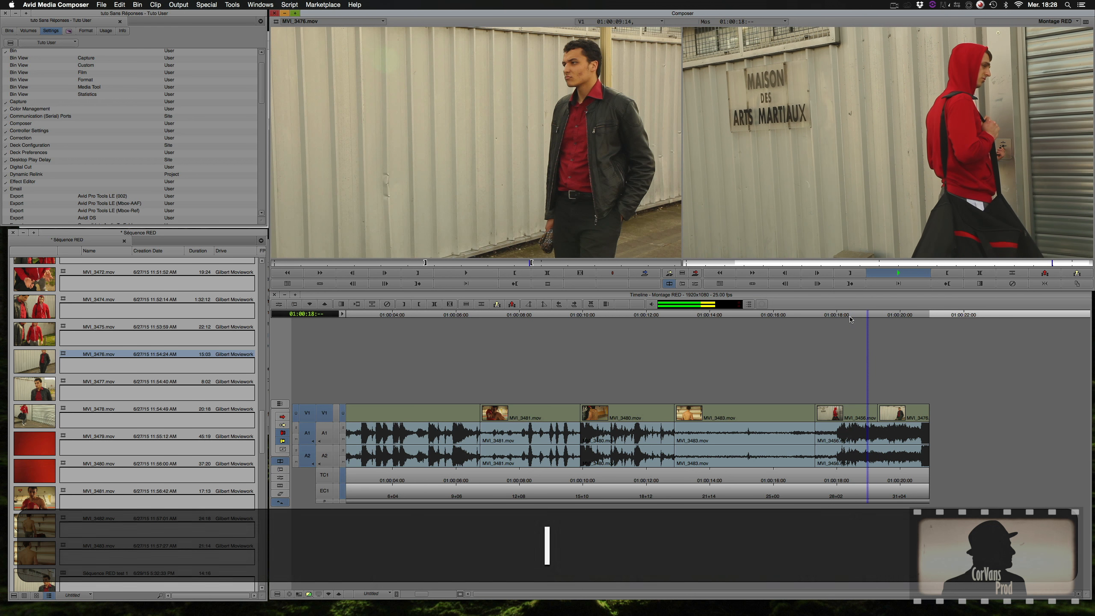
key(k)
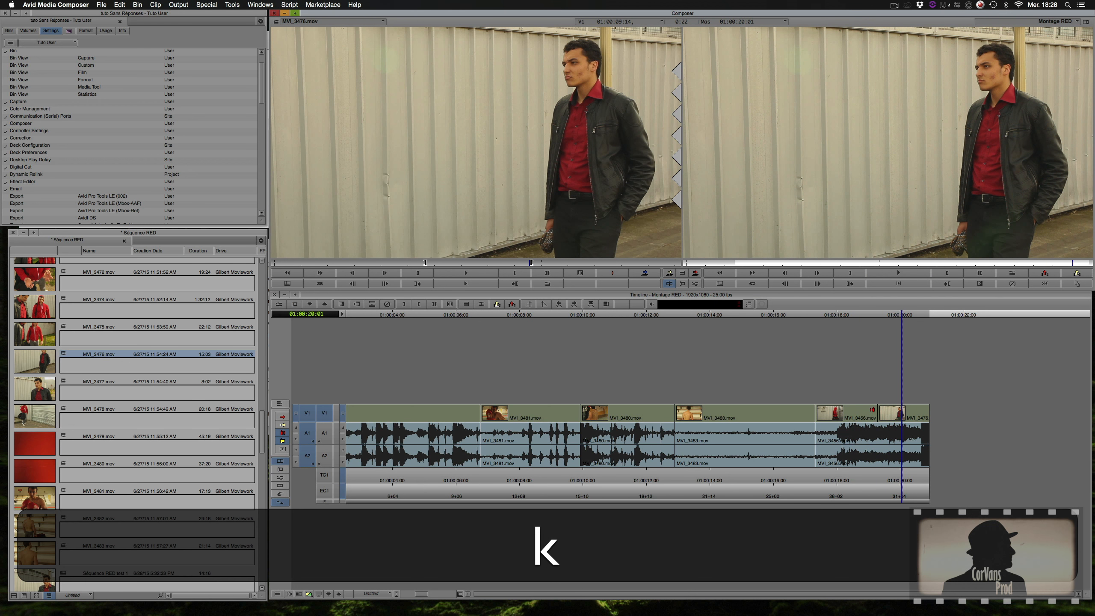
- Ripple-trim the V1 tail of MVI_3456.mov 8 frames longer, extend the last A1 and A2 audio to the sequence's end, and play the result
click(874, 414)
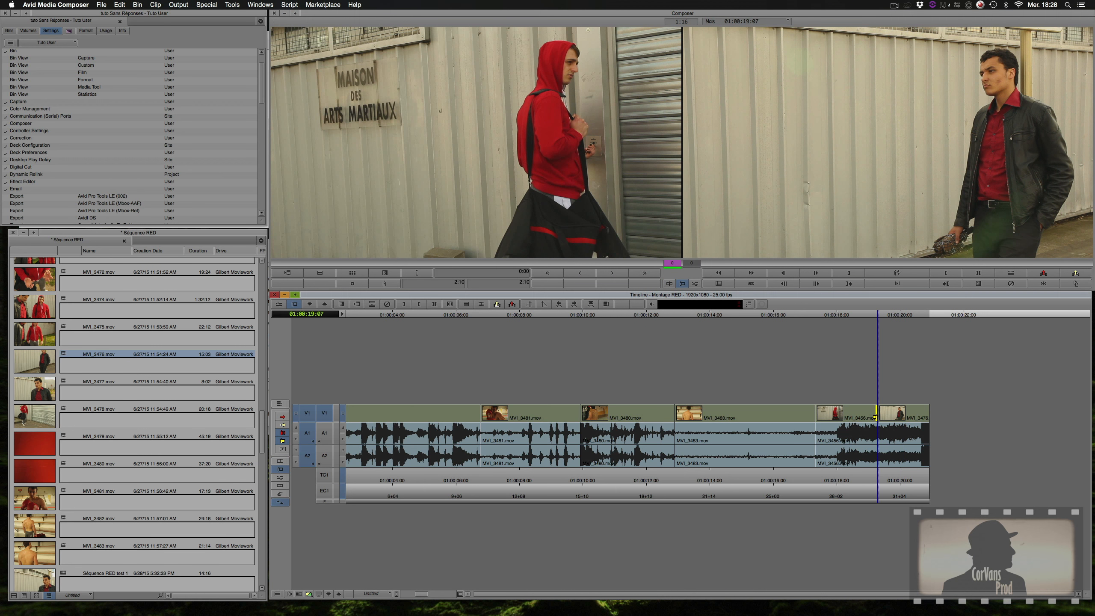
drag(875, 417, 885, 419)
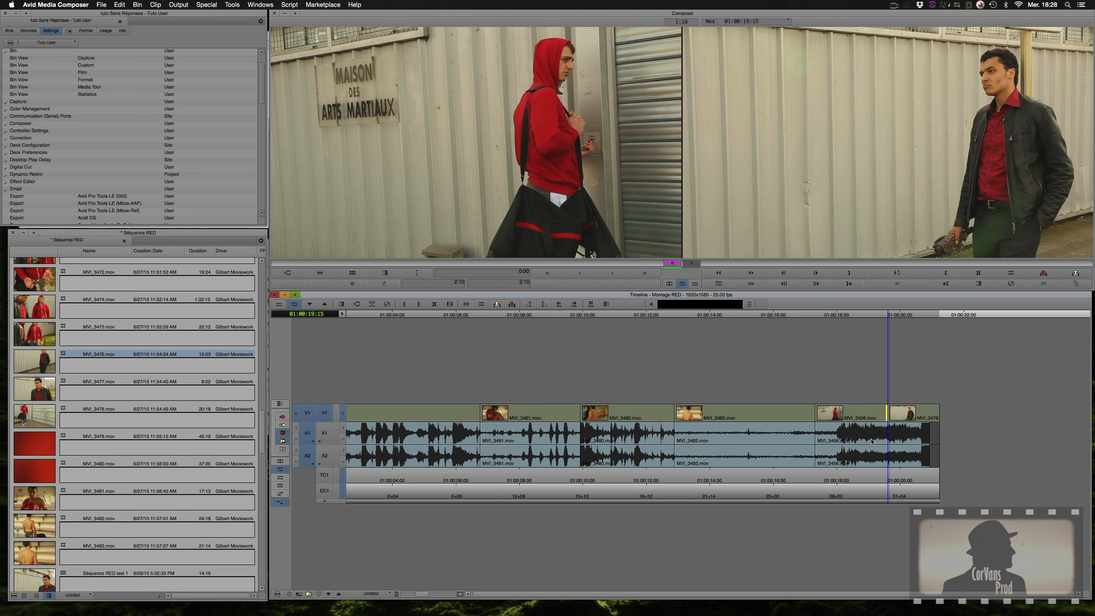
click(927, 429)
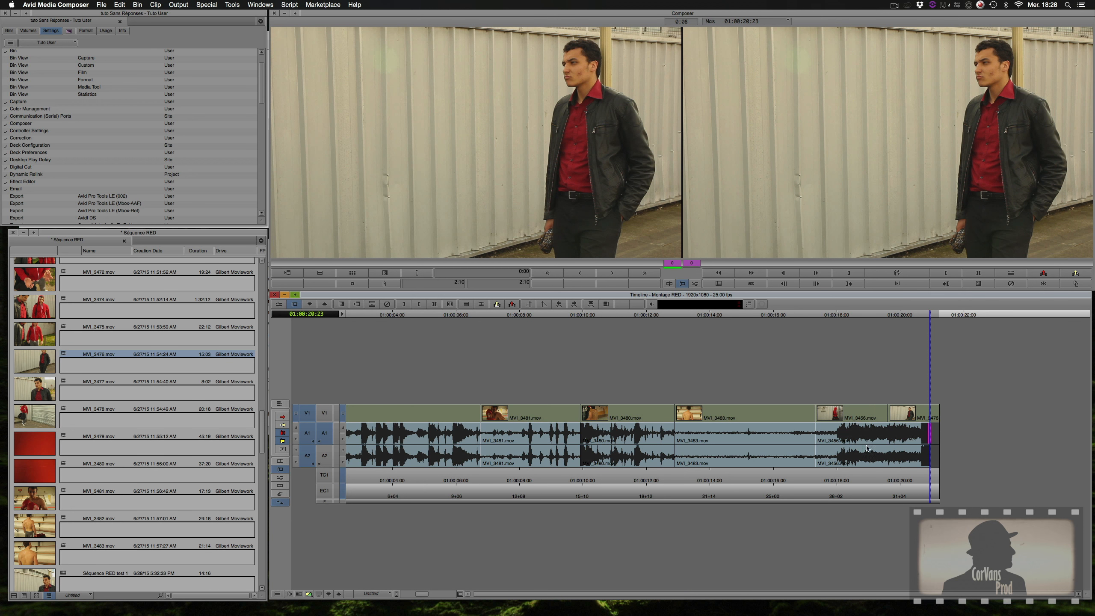
click(331, 456)
drag(928, 431, 938, 430)
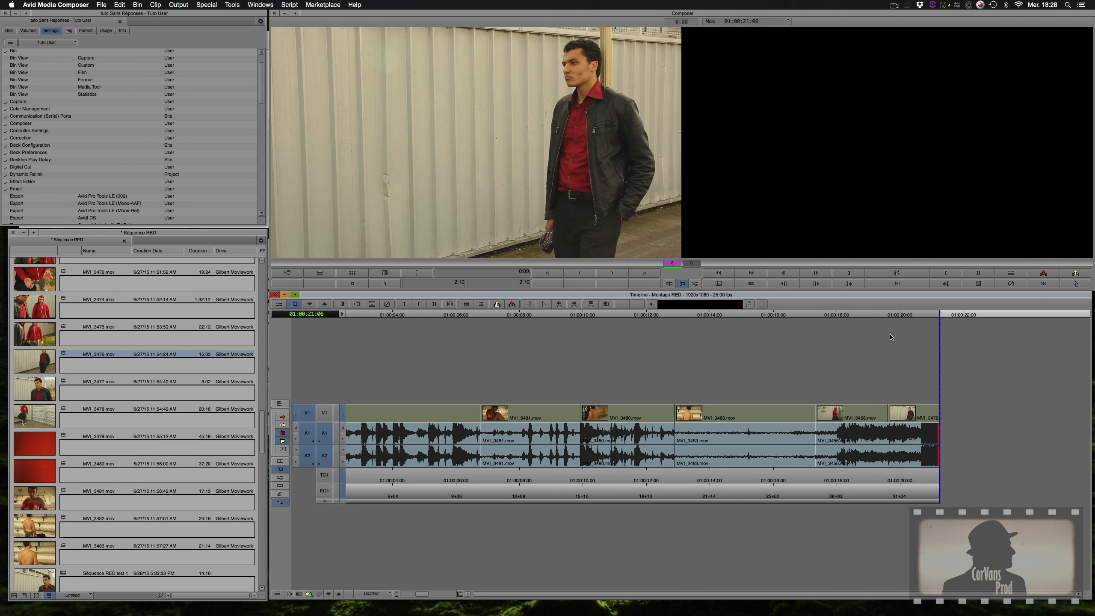
click(859, 319)
key(l)
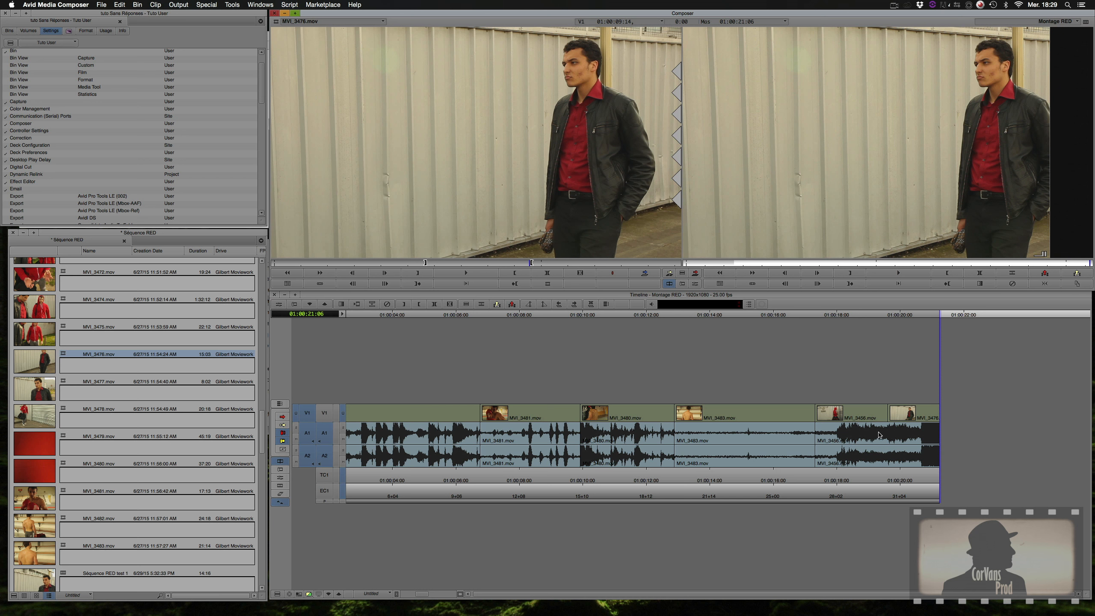
- Scrub through the sequence and park the playhead over the audio gap at the head of MVI_3480.mov
drag(906, 316, 941, 322)
drag(512, 315, 472, 315)
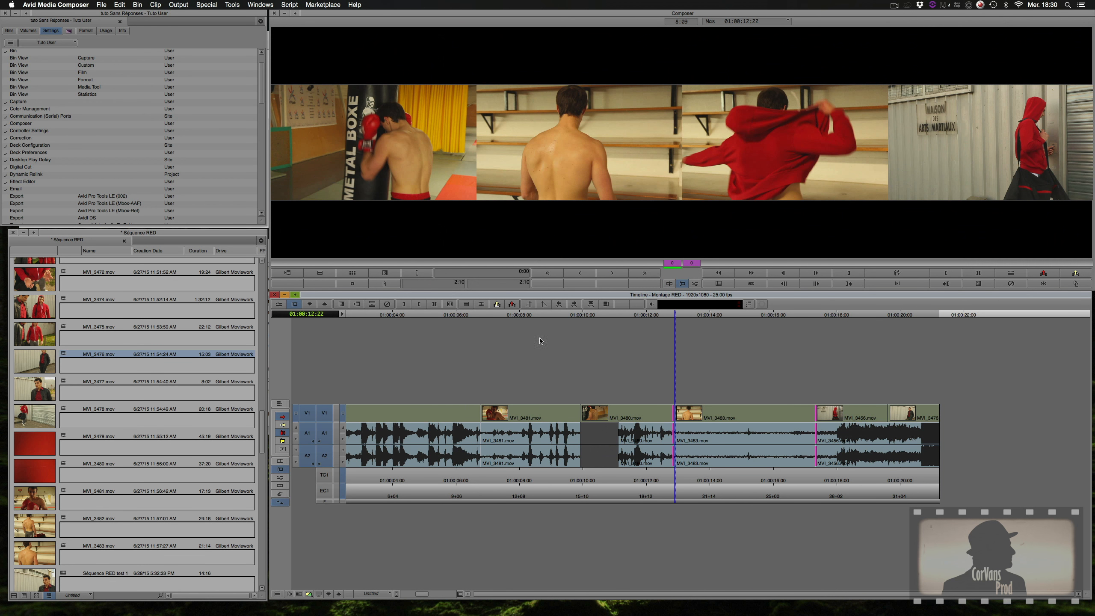
drag(498, 315, 469, 338)
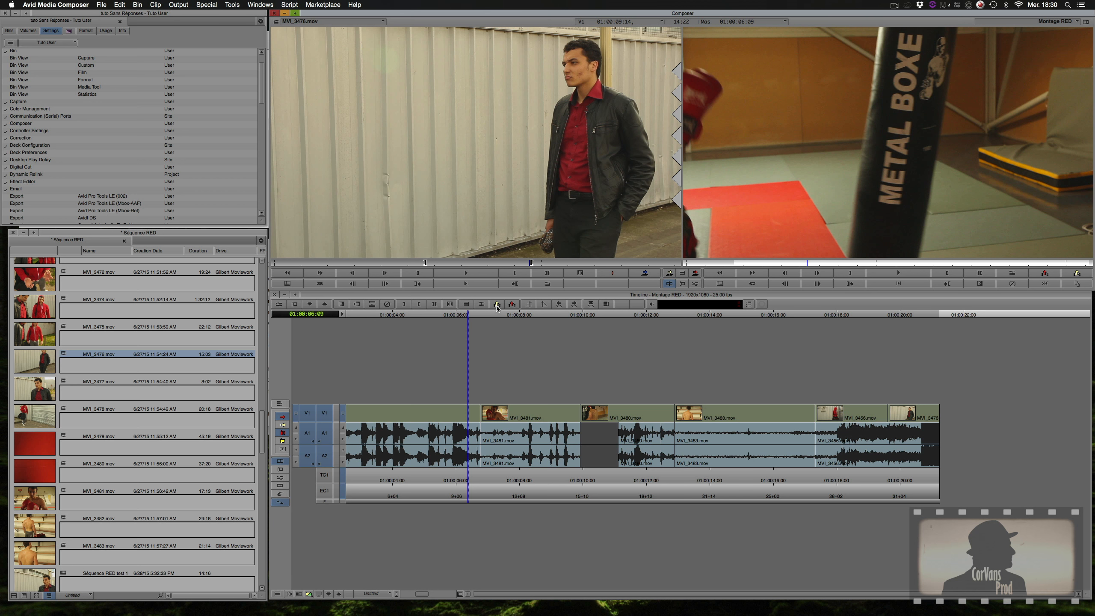
drag(468, 334, 609, 342)
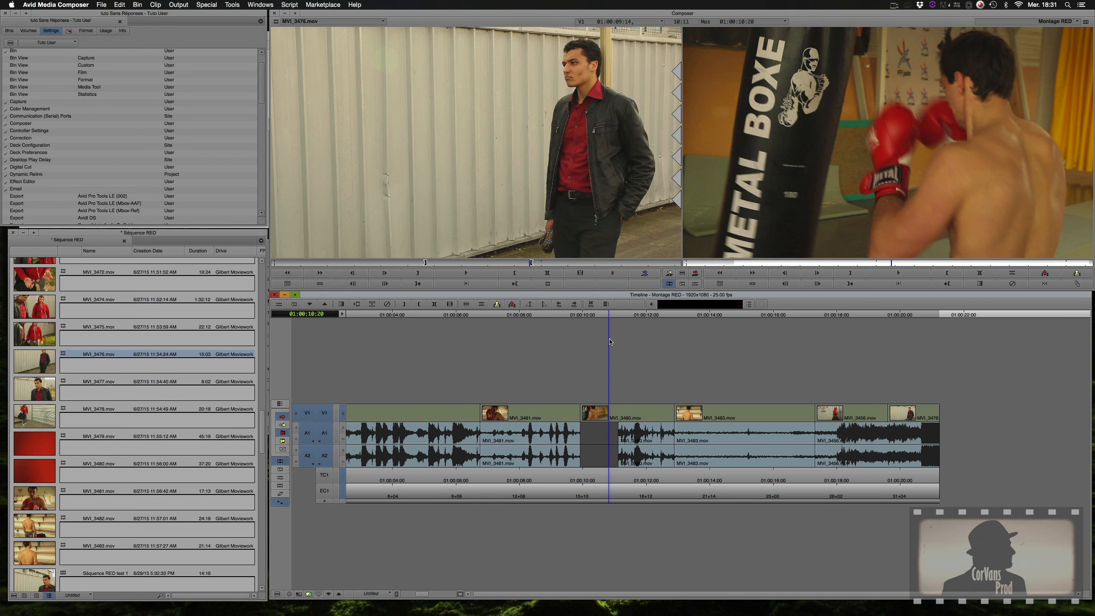